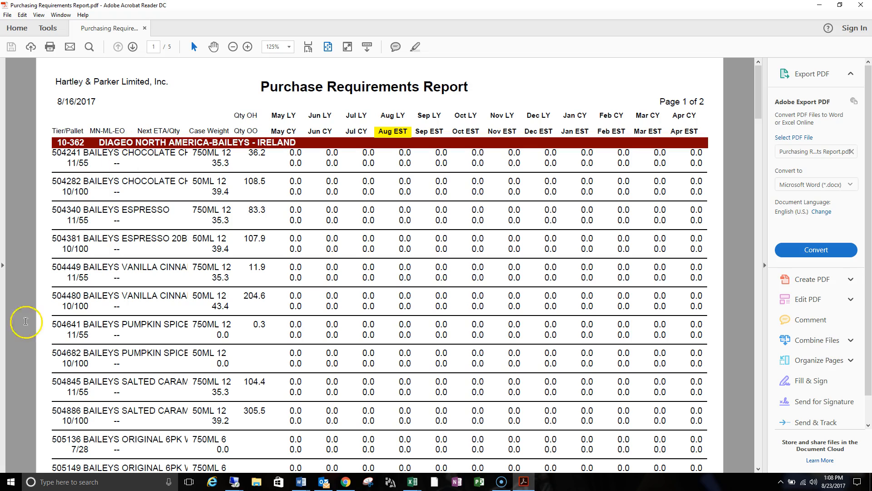
- Switch to the 172.100.1.19 remote desktop session, close its Forms folder window and bring up the Back Office folder
{"action": "left_click", "coordinate": [234, 481]}
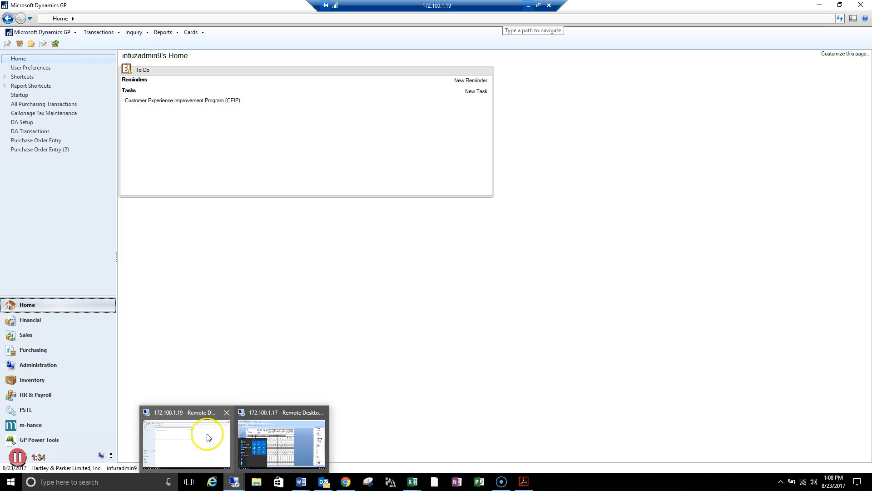
{"action": "left_click", "coordinate": [207, 437]}
{"action": "left_click", "coordinate": [101, 482]}
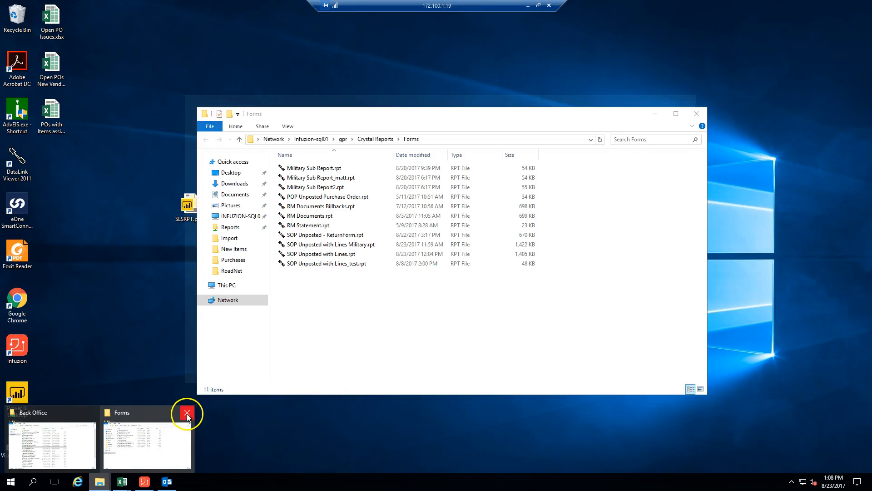
{"action": "left_click", "coordinate": [186, 412]}
{"action": "left_click", "coordinate": [145, 429]}
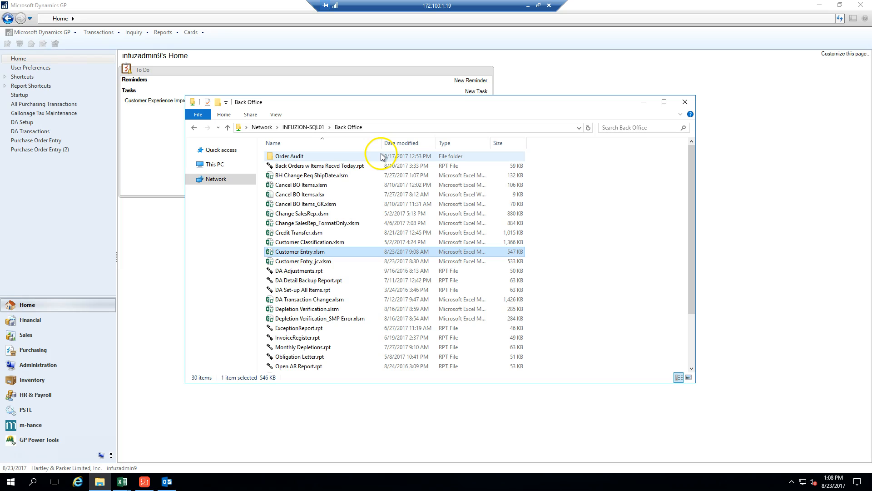
- Locate Purchasing Requirements Report.rpt in the Purchases share on INFUZION-SQL01, then minimize the folder window
{"action": "left_click_drag", "start_coordinate": [691, 189], "coordinate": [690, 241]}
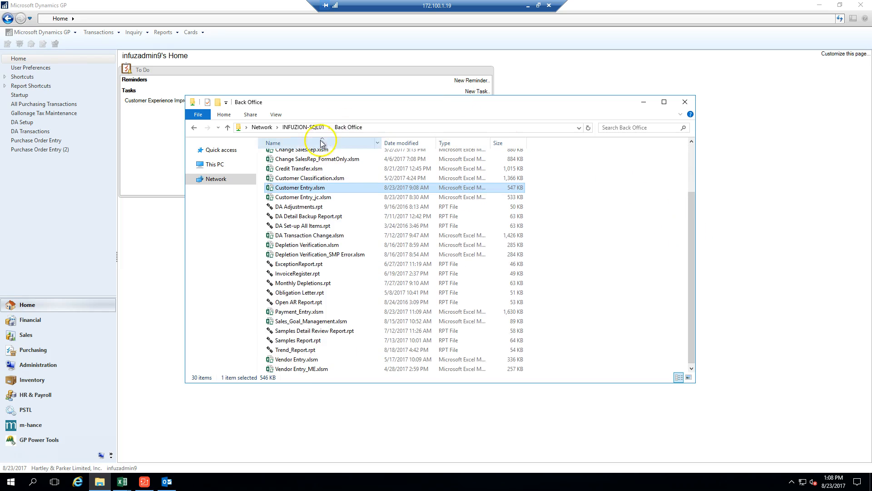
{"action": "left_click", "coordinate": [303, 128]}
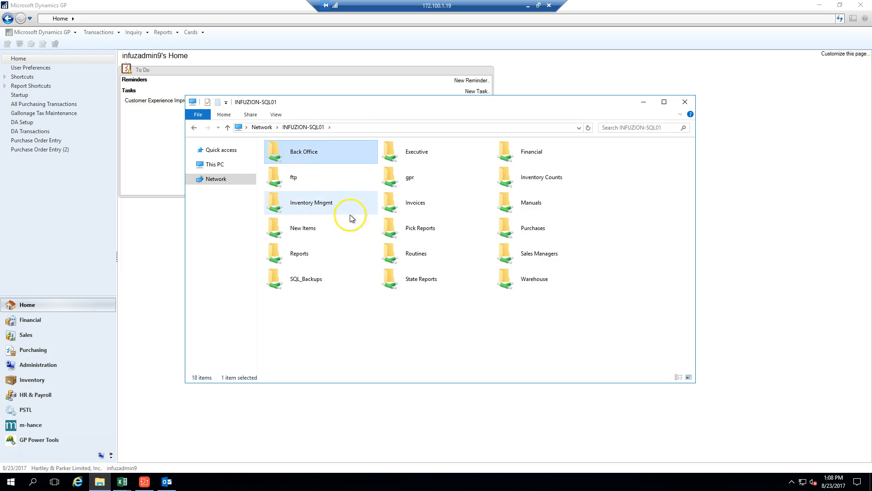
{"action": "left_click", "coordinate": [519, 234]}
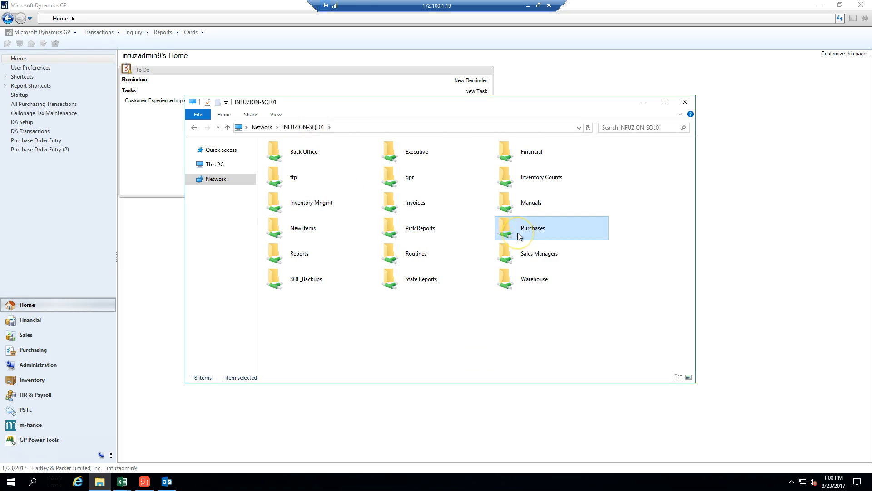
{"action": "double_click", "coordinate": [518, 234]}
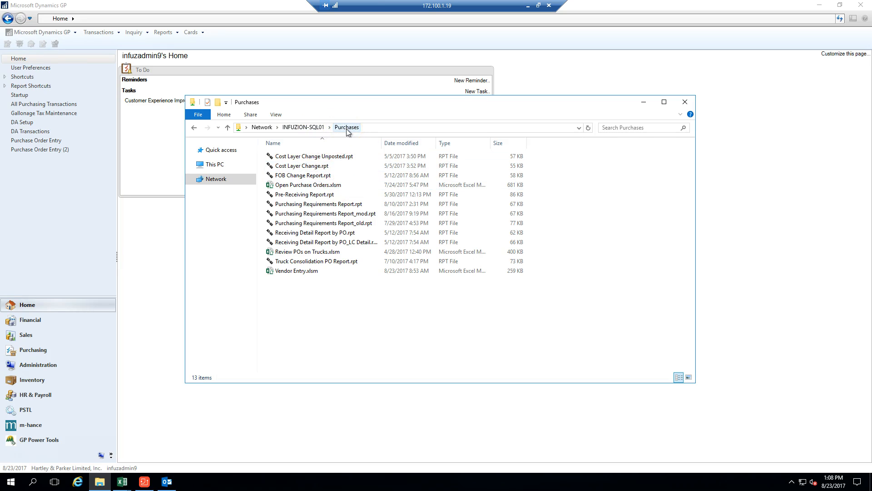
{"action": "left_click", "coordinate": [361, 205]}
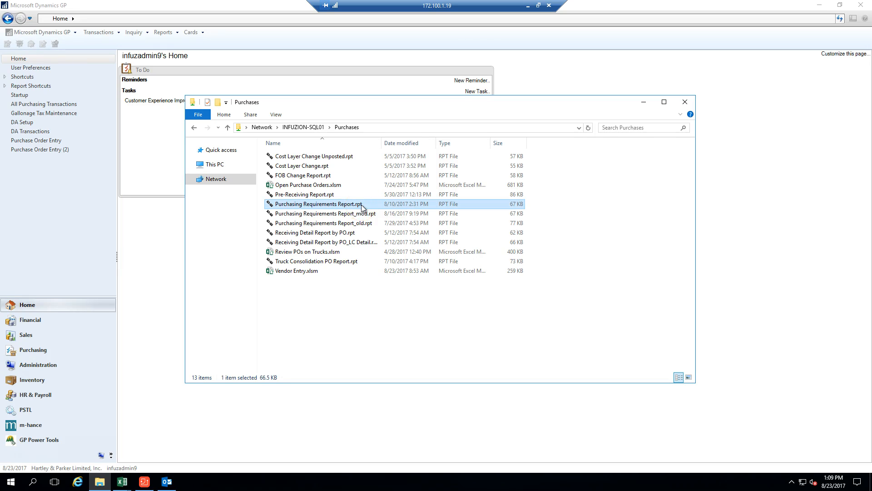
{"action": "left_click", "coordinate": [643, 104]}
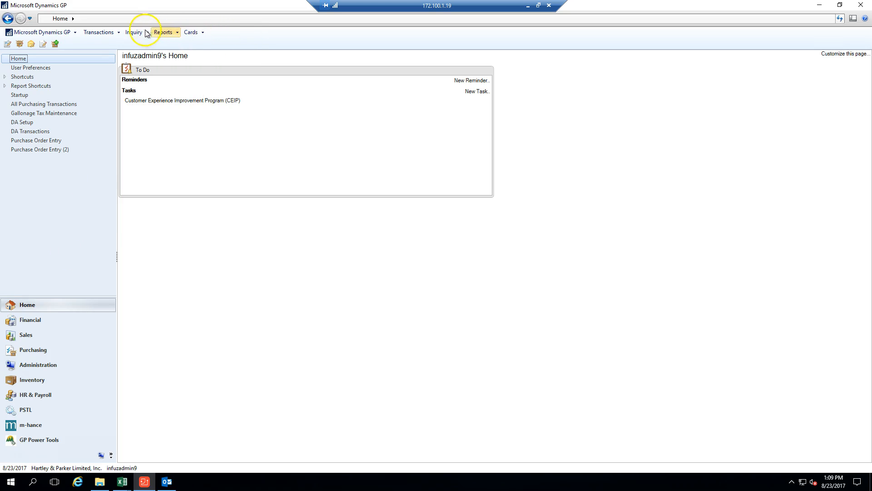
- Open Purchase Order Entry from the transactions of the Purchasing area
{"action": "left_click", "coordinate": [105, 32]}
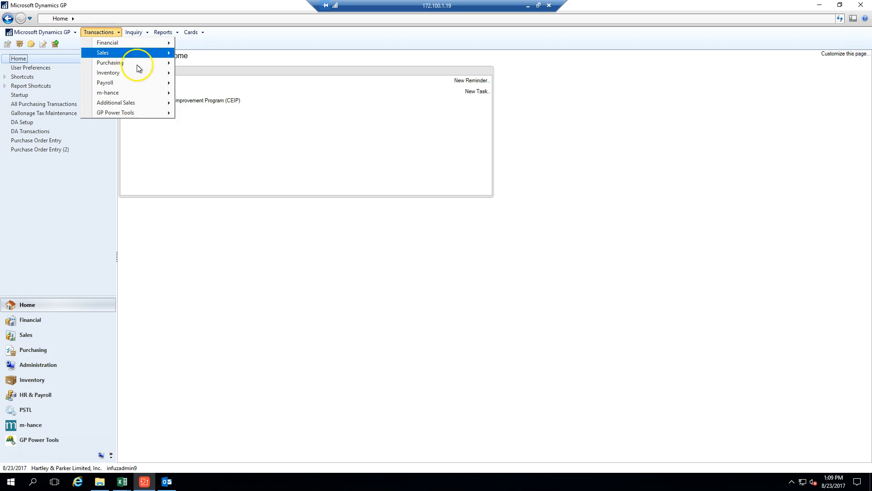
{"action": "mouse_move", "coordinate": [139, 63]}
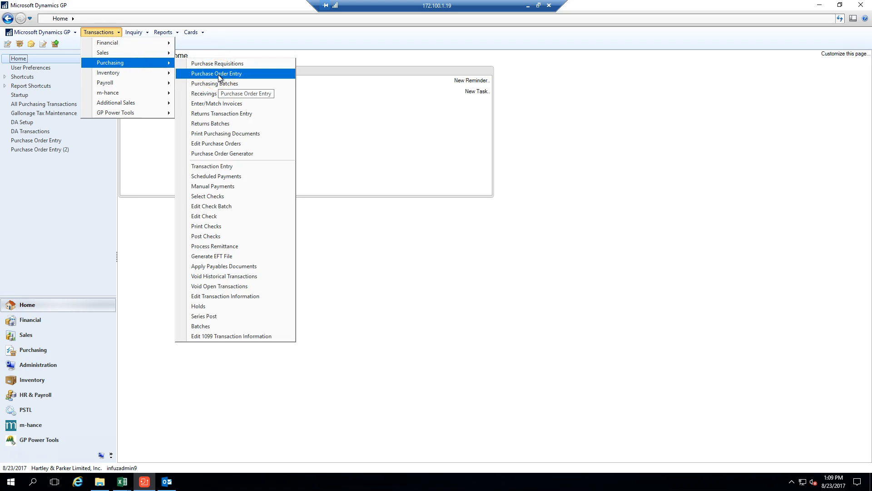
{"action": "left_click", "coordinate": [37, 350]}
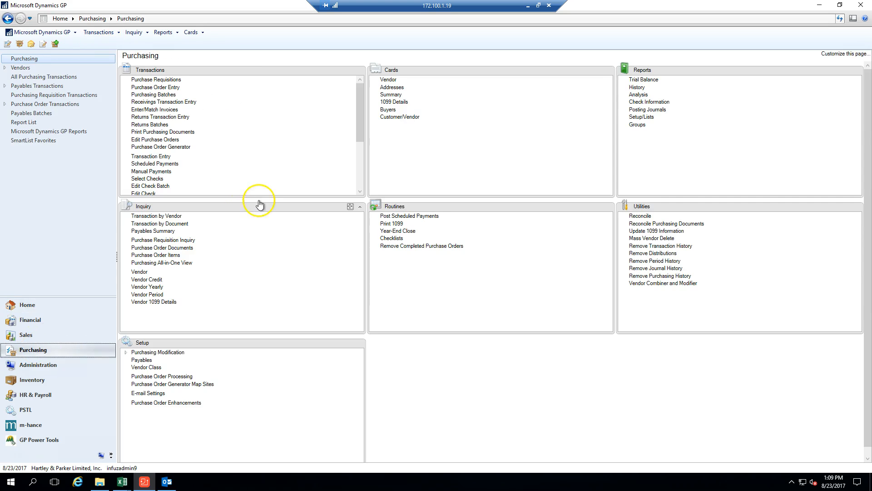
{"action": "left_click", "coordinate": [167, 87]}
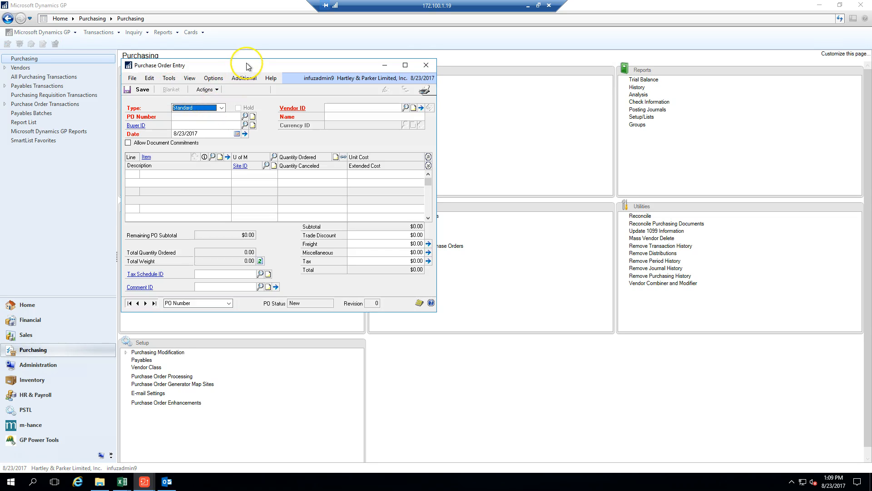
{"action": "key", "text": "alt+Tab"}
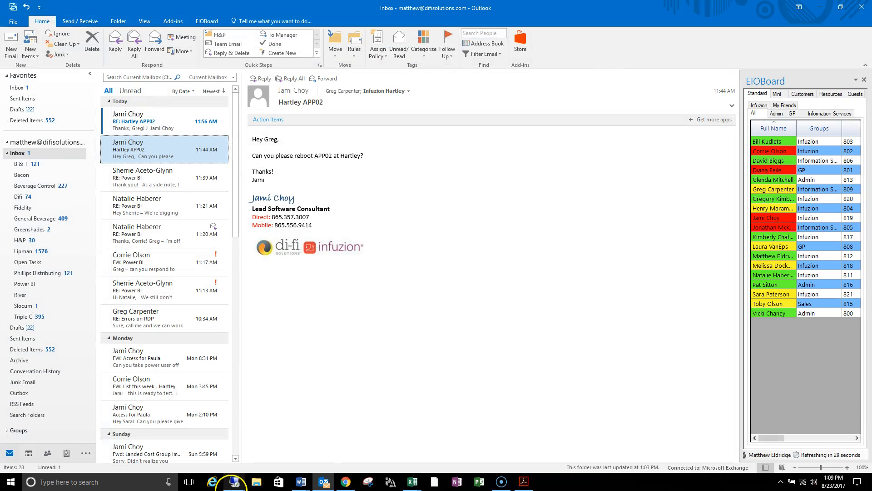
{"action": "mouse_move", "coordinate": [234, 478]}
{"action": "left_click", "coordinate": [214, 455]}
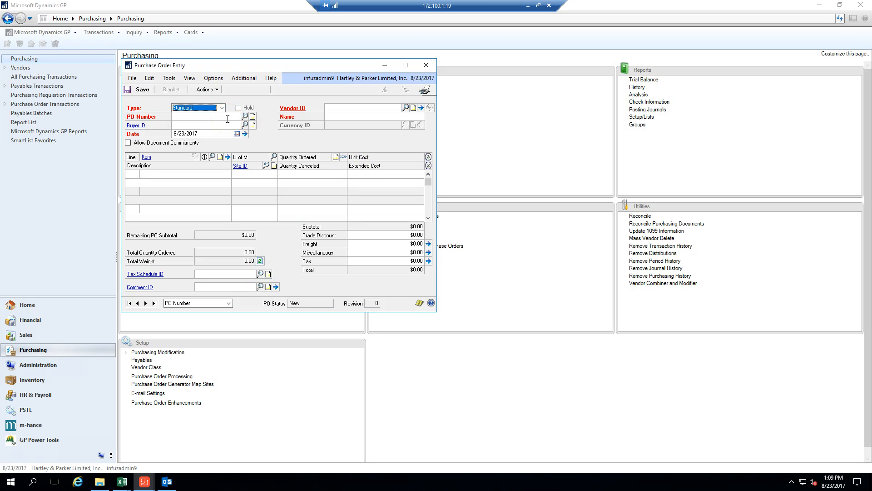
- Generate a PO number for the Standard order and enter the buyer's ID
{"action": "left_click", "coordinate": [228, 119]}
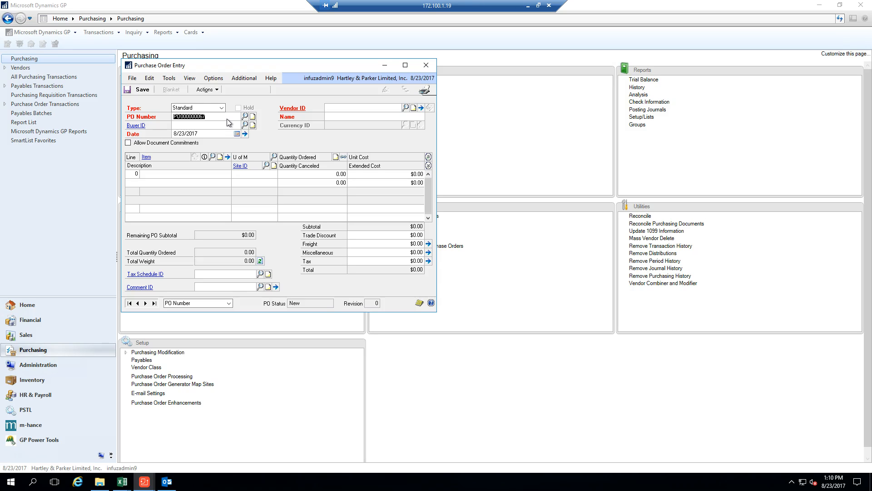
{"action": "key", "text": "Tab"}
{"action": "type", "text": "b"}
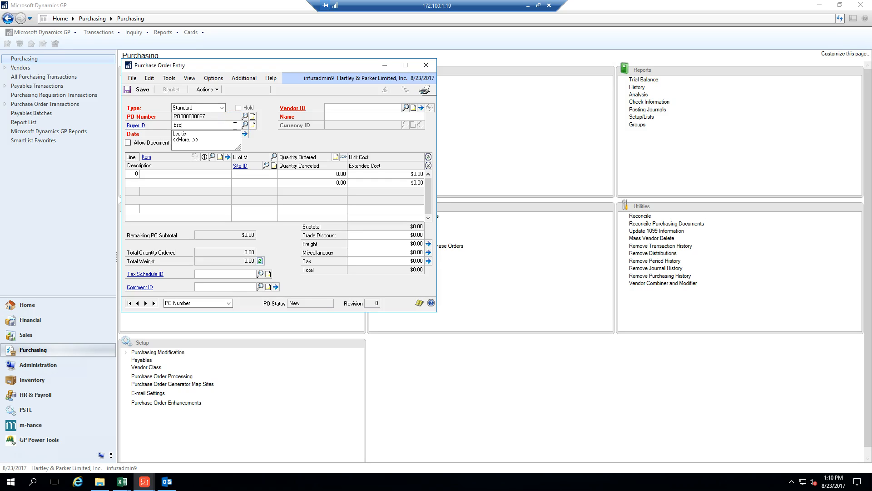
{"action": "type", "text": "sol"}
{"action": "key", "text": "Down"}
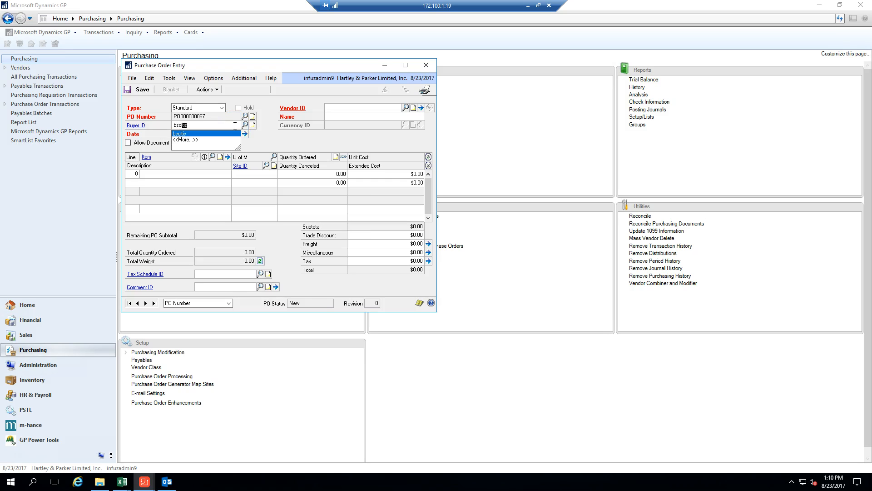
{"action": "key", "text": "Tab"}
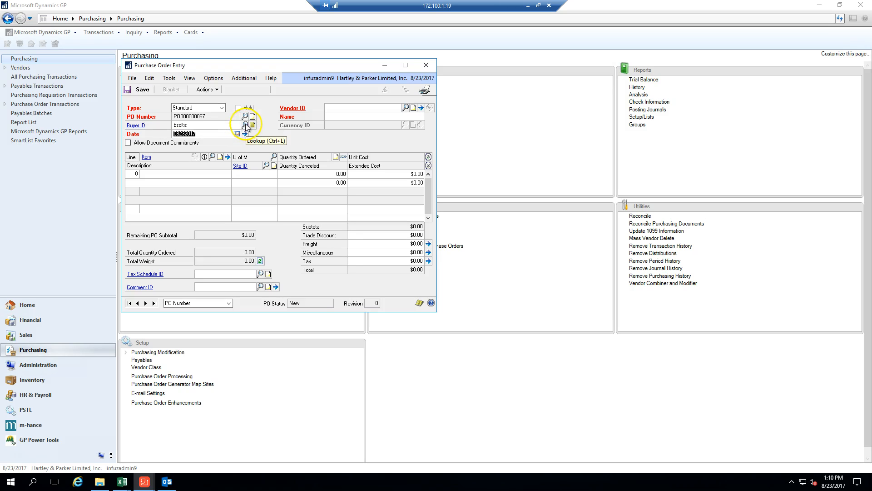
- Review the full list of buyers in the Buyer ID lookup and select the same buyer again
{"action": "left_click", "coordinate": [245, 125]}
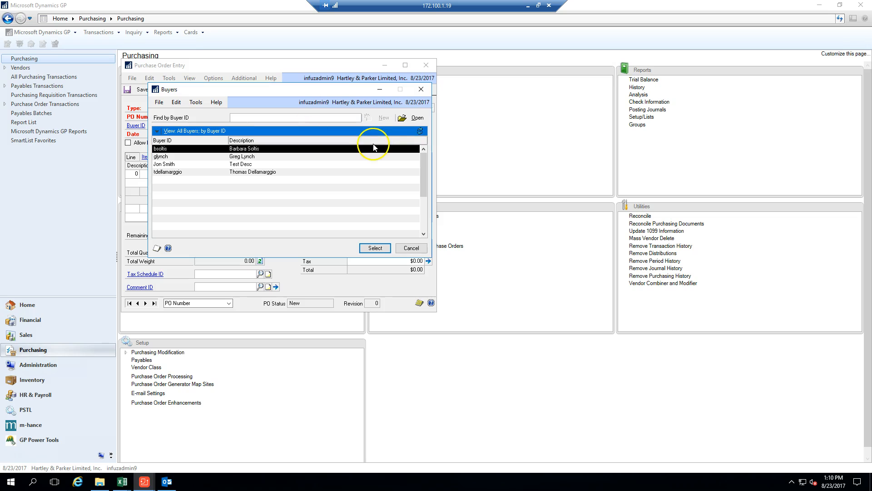
{"action": "left_click", "coordinate": [422, 148]}
{"action": "left_click", "coordinate": [423, 148]}
{"action": "left_click", "coordinate": [422, 148]}
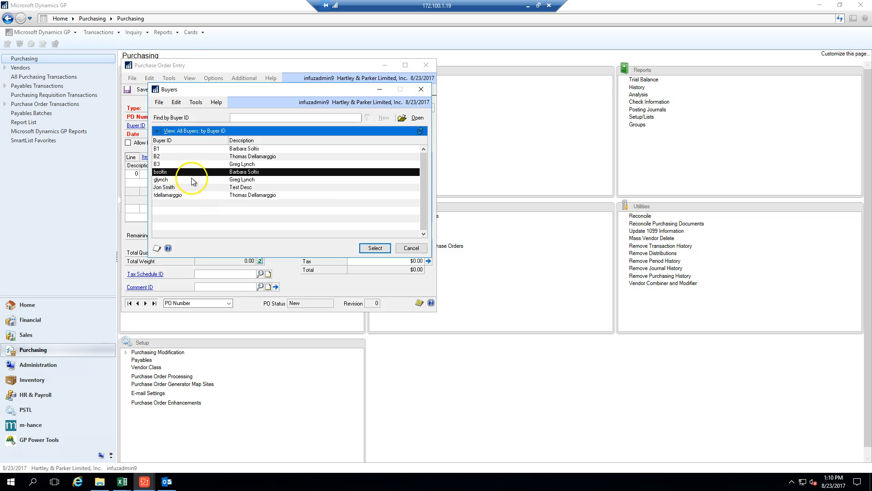
{"action": "left_click", "coordinate": [374, 248]}
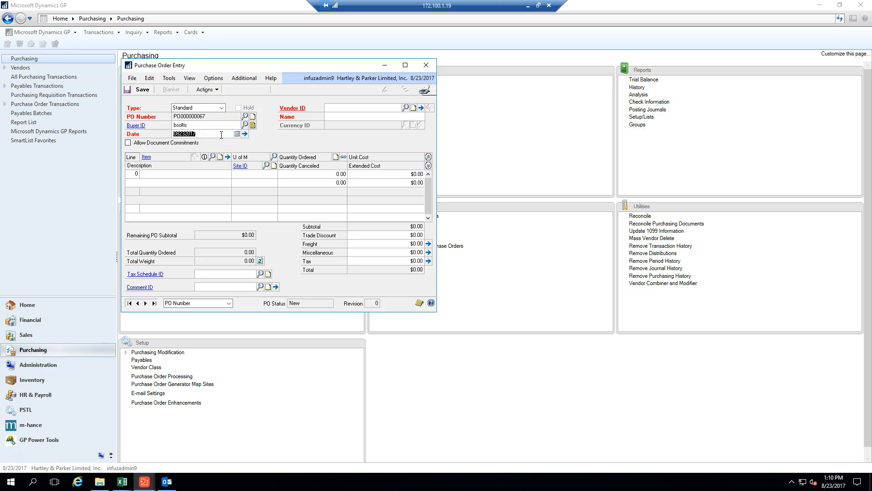
- Examine the order's required, promised and promised ship dates in Purchasing Date Entry and accept them
{"action": "left_click", "coordinate": [225, 134]}
{"action": "left_click", "coordinate": [219, 132]}
{"action": "left_click", "coordinate": [246, 135]}
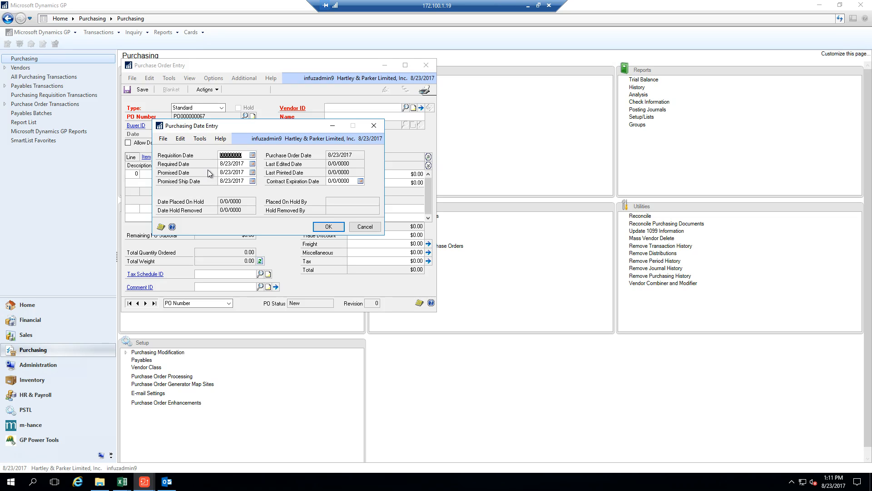
{"action": "left_click", "coordinate": [247, 174]}
{"action": "key", "text": "Tab"}
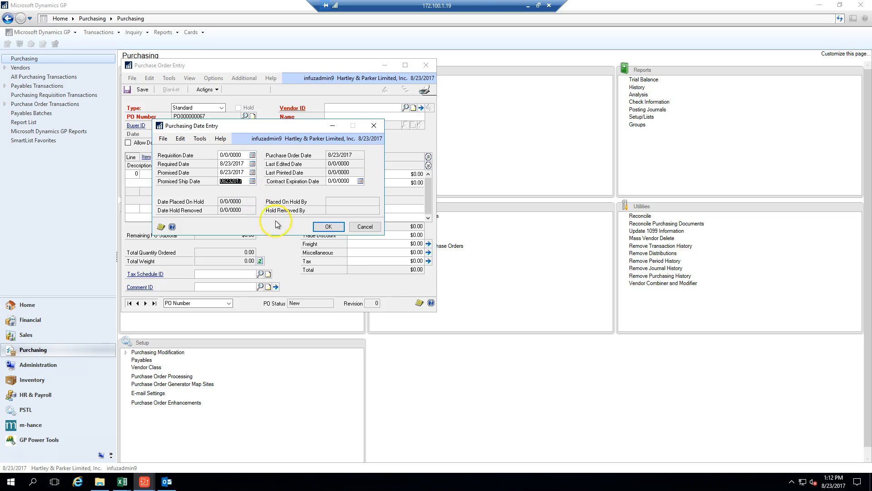
{"action": "left_click", "coordinate": [328, 227]}
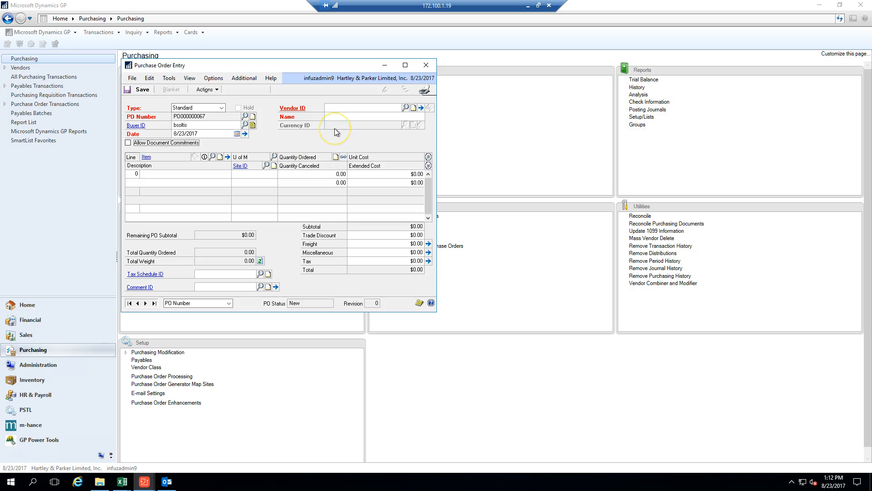
- Choose vendor 10-41, Diageo North America-Bolingbrook, from the vendor lookup
{"action": "key", "text": "Tab"}
{"action": "left_click", "coordinate": [406, 109]}
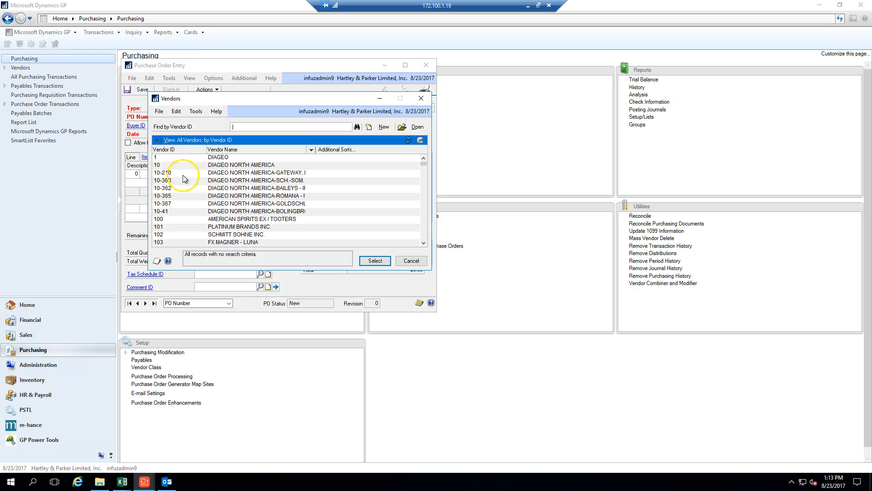
{"action": "double_click", "coordinate": [177, 212]}
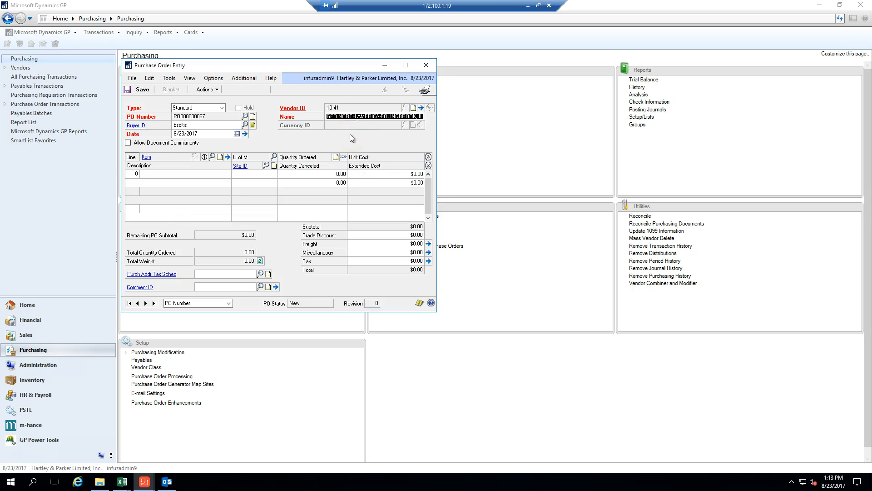
- Enter item 780643 on the first line of the purchase order
{"action": "type", "text": "780"}
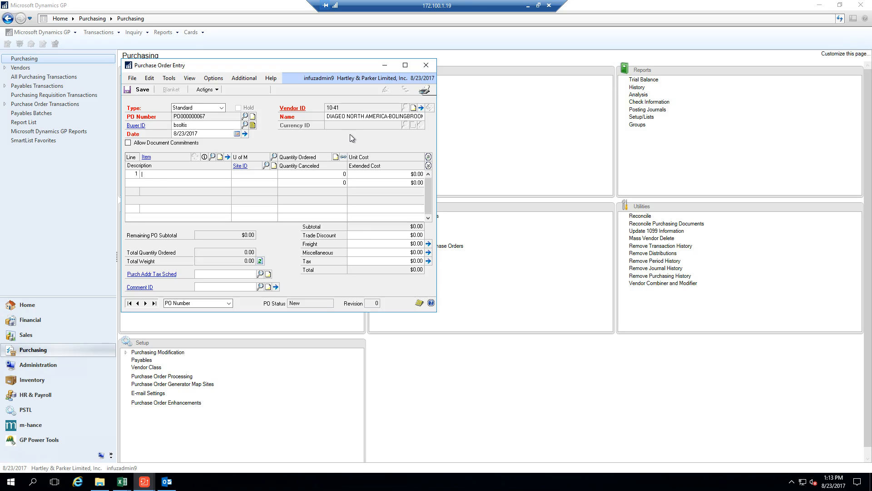
{"action": "type", "text": "643"}
{"action": "key", "text": "Tab"}
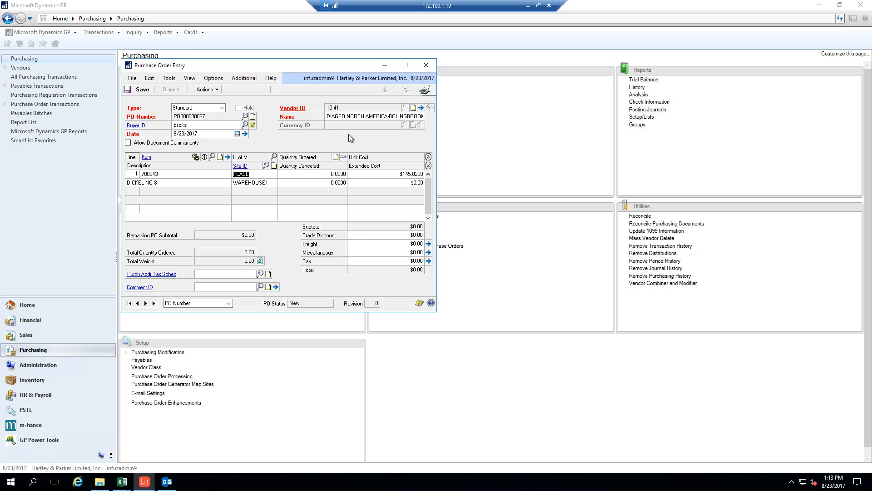
- View the item lookup list and its Find by Item Number option, then close both without selecting an item
{"action": "left_click", "coordinate": [213, 157]}
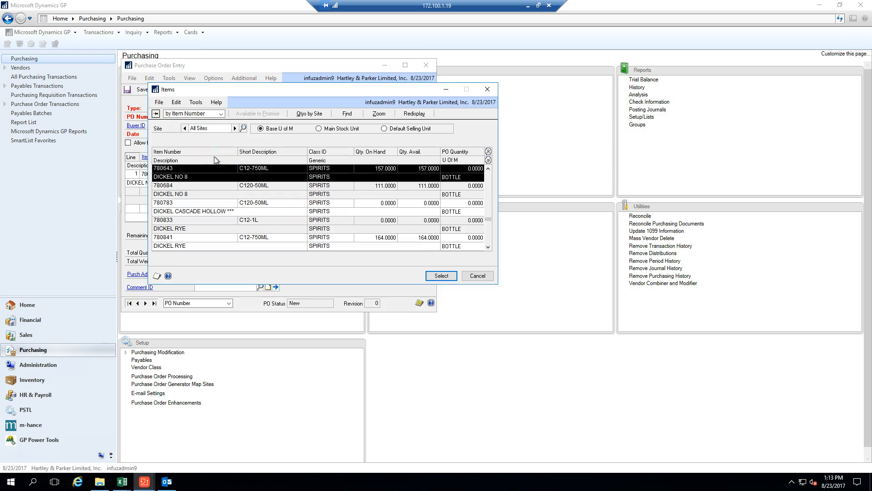
{"action": "left_click", "coordinate": [347, 114]}
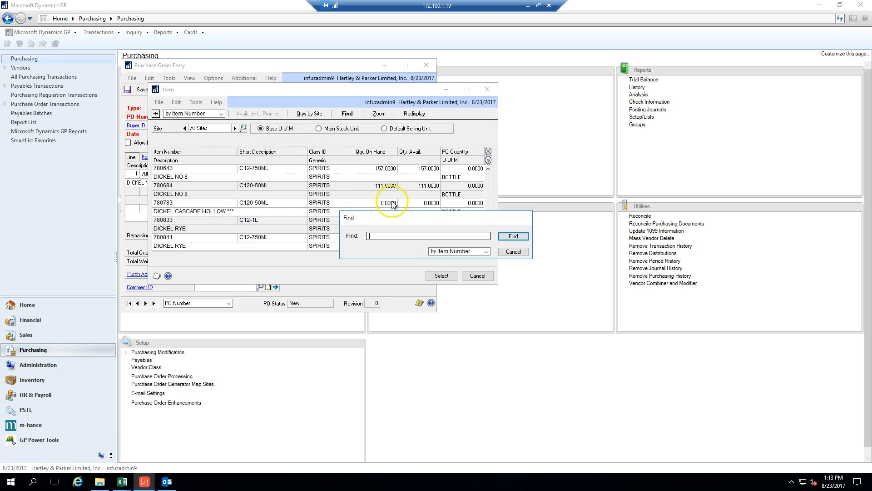
{"action": "left_click", "coordinate": [514, 252]}
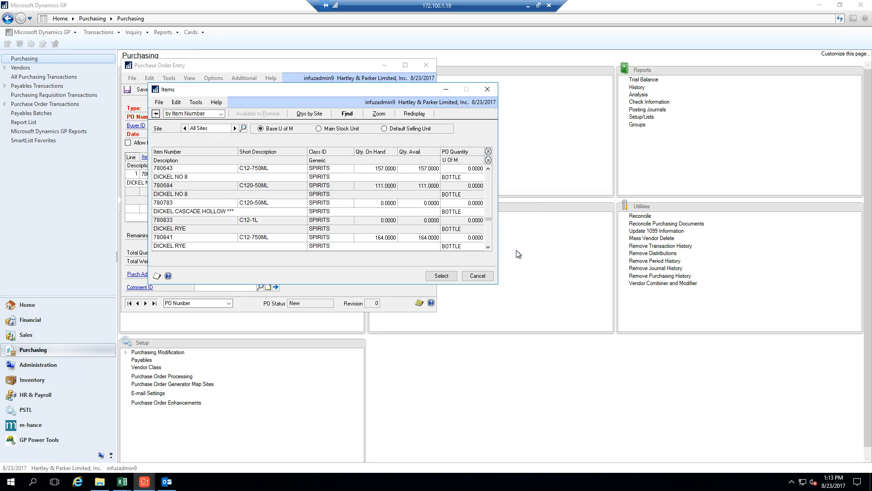
{"action": "left_click", "coordinate": [486, 90]}
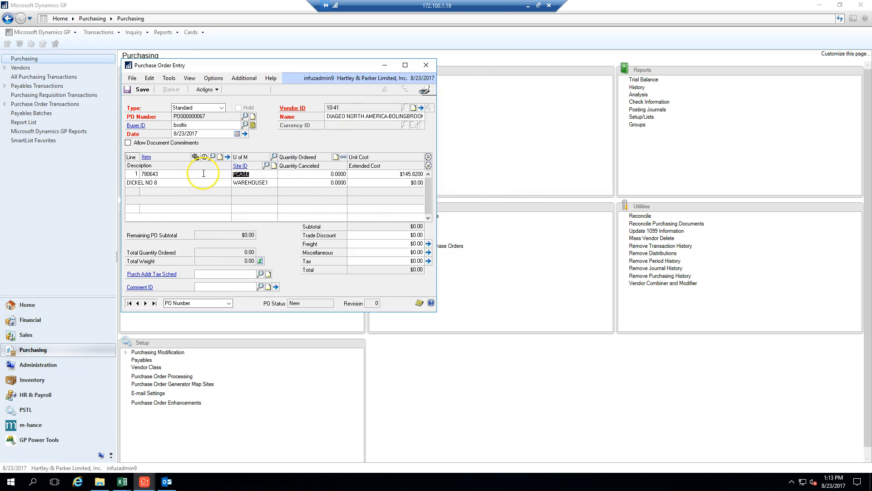
- Set the quantity ordered for item 780643 to 10, keeping the PCASE unit of measure and unit cost
{"action": "left_click", "coordinate": [255, 174]}
{"action": "key", "text": "Tab"}
{"action": "type", "text": "1"}
{"action": "left_click", "coordinate": [424, 173]}
{"action": "key", "text": "Tab"}
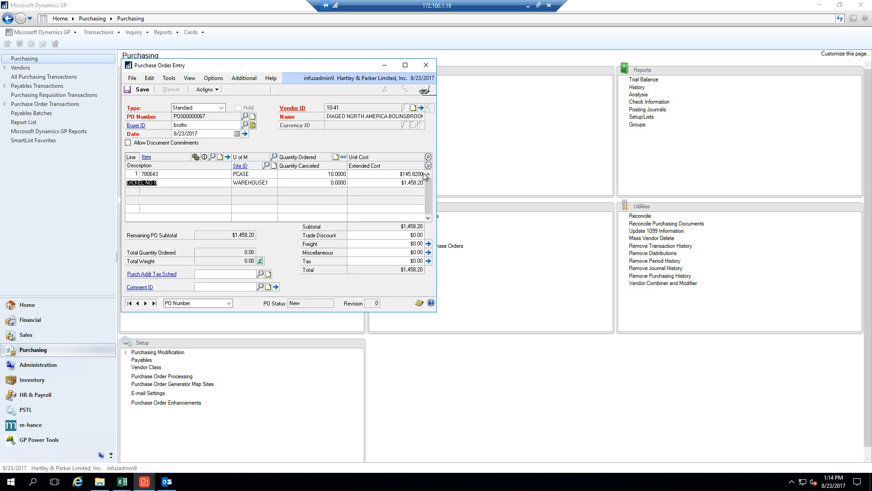
- Add item 30726 on the second line of the purchase order with a quantity ordered of 5
{"action": "key", "text": "Tab"}
{"action": "key", "text": "Tab"}
{"action": "key", "text": "Tab"}
{"action": "type", "text": "3072"}
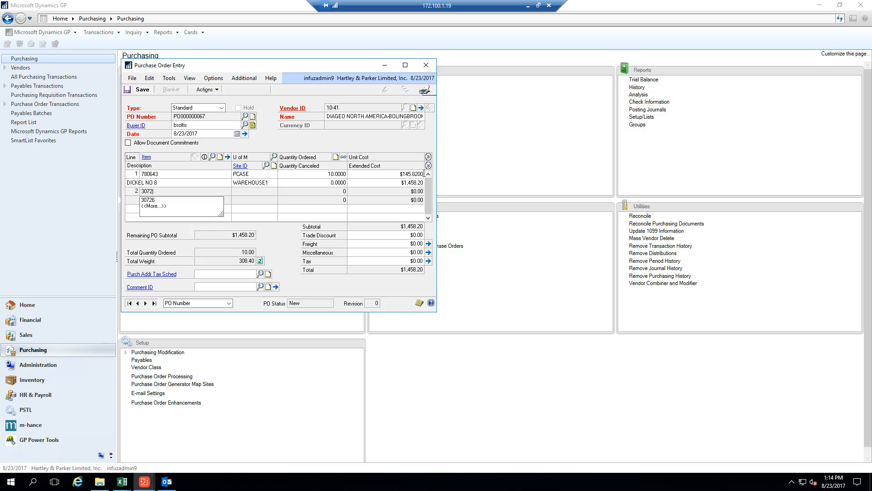
{"action": "type", "text": "6"}
{"action": "key", "text": "Tab"}
{"action": "key", "text": "Tab"}
{"action": "type", "text": "5"}
{"action": "key", "text": "Tab"}
{"action": "key", "text": "Tab"}
{"action": "key", "text": "Tab"}
{"action": "key", "text": "Tab"}
{"action": "key", "text": "Tab"}
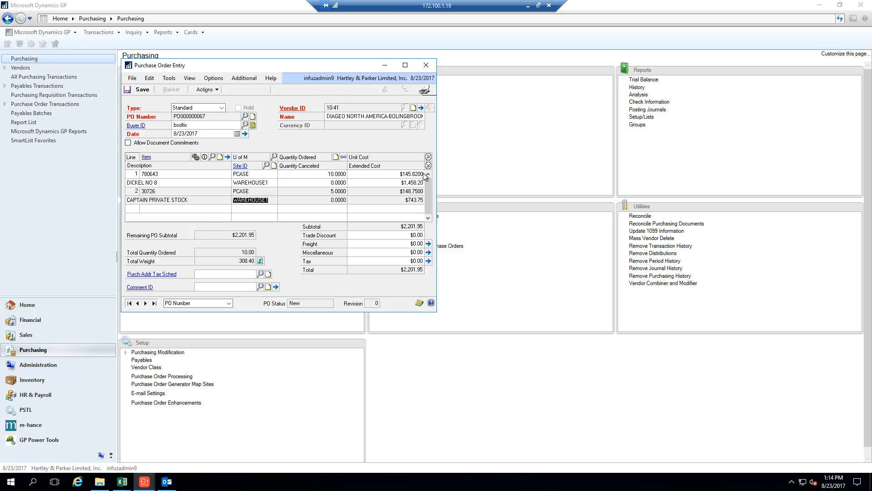
- Add item 31450 on the third line of the purchase order with a quantity ordered of 10
{"action": "key", "text": "Tab"}
{"action": "type", "text": "31450"}
{"action": "key", "text": "Tab"}
{"action": "key", "text": "Tab"}
{"action": "type", "text": "10"}
{"action": "key", "text": "Tab"}
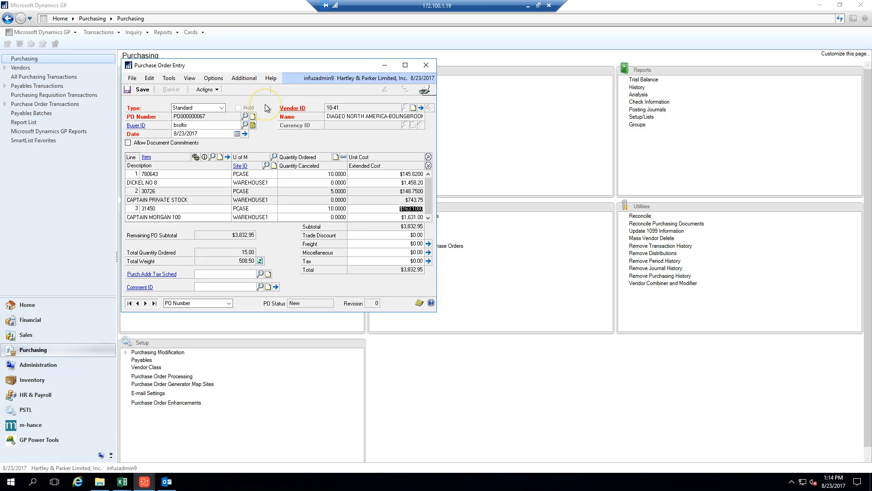
- Add a PO-specific note of type PO with the text "Test PO Note" and save it
{"action": "left_click", "coordinate": [244, 78]}
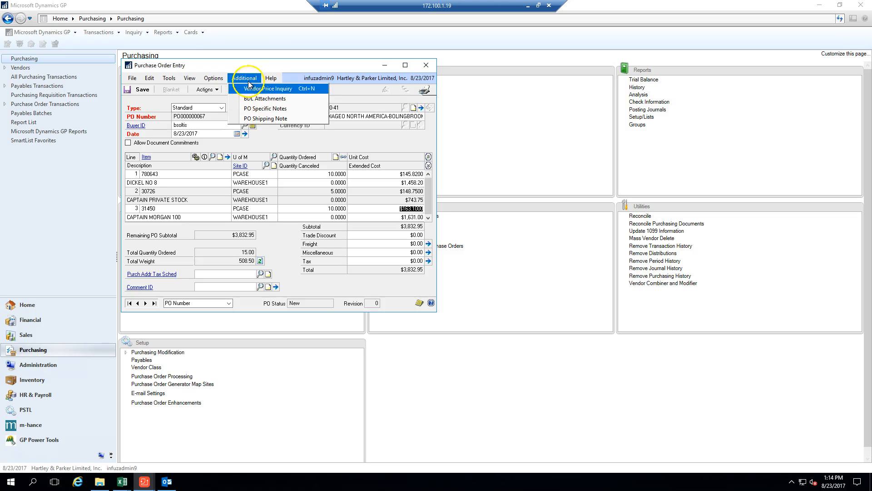
{"action": "left_click", "coordinate": [257, 109]}
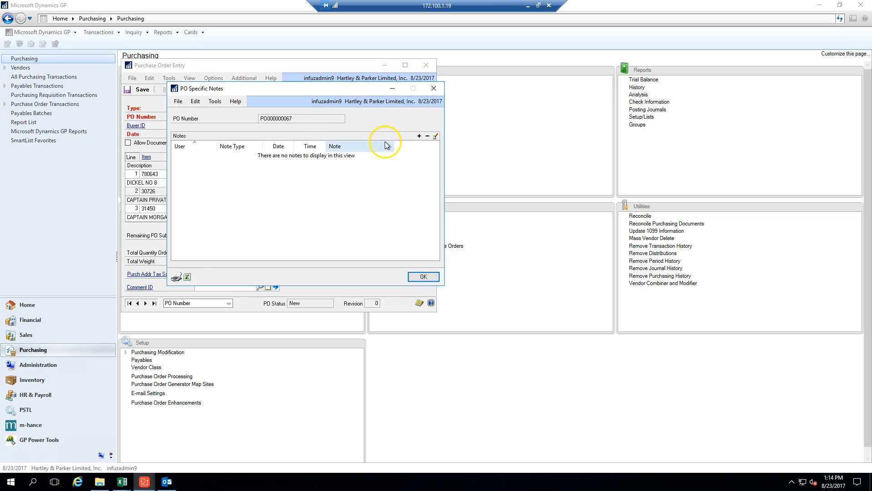
{"action": "left_click", "coordinate": [419, 137]}
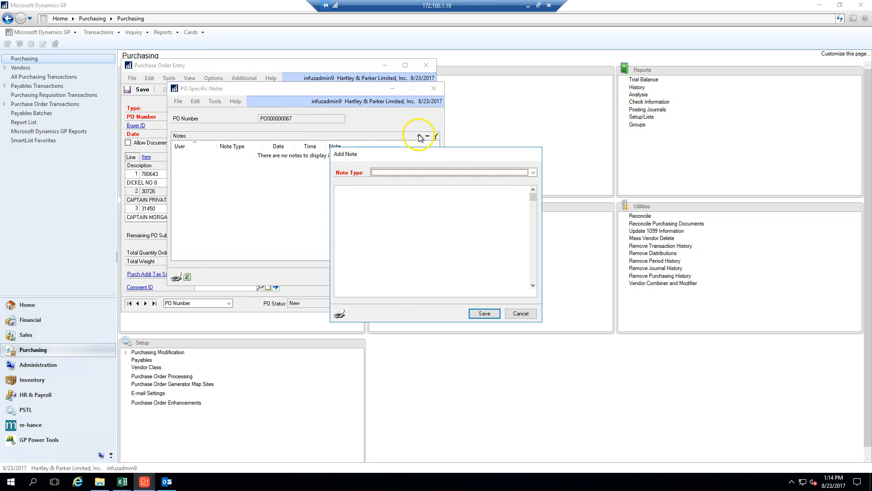
{"action": "left_click", "coordinate": [534, 173]}
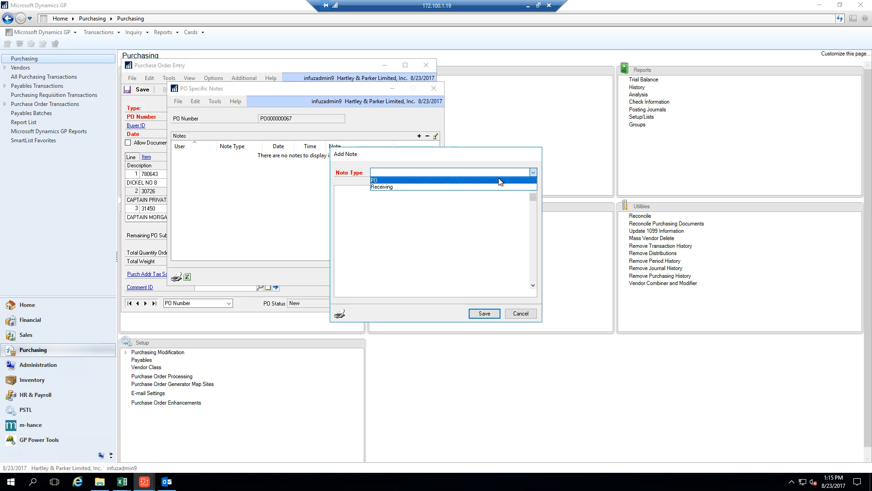
{"action": "left_click", "coordinate": [499, 181]}
{"action": "left_click", "coordinate": [480, 193]}
{"action": "type", "text": "Test PO Note"}
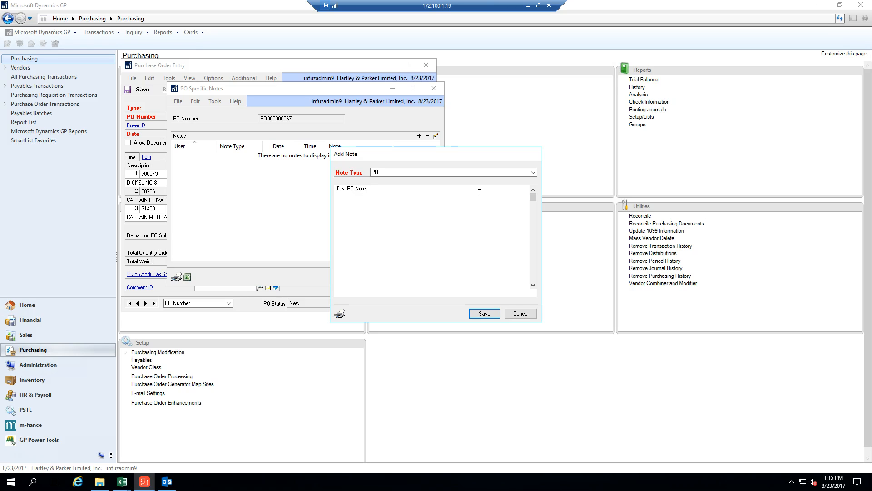
{"action": "left_click", "coordinate": [485, 313]}
{"action": "left_click", "coordinate": [483, 314]}
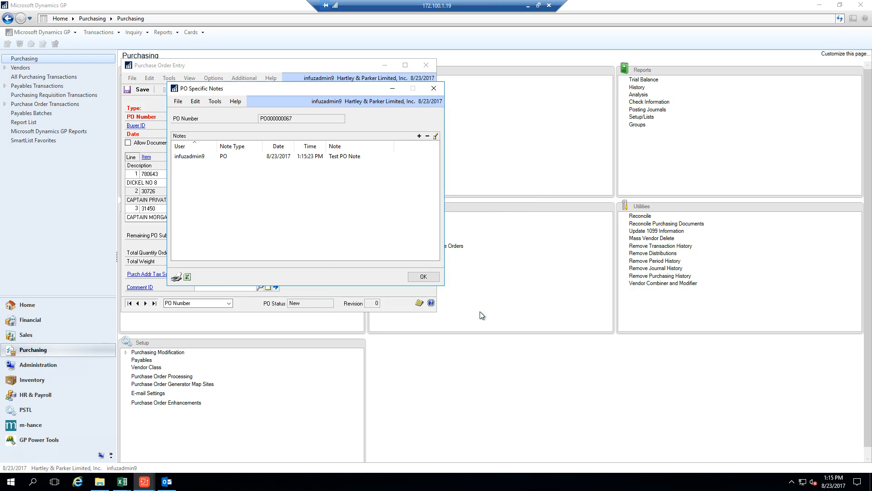
- Add a second PO-specific note of type Receiving reading "Test Rec Note", save it and close the notes window
{"action": "left_click", "coordinate": [418, 136]}
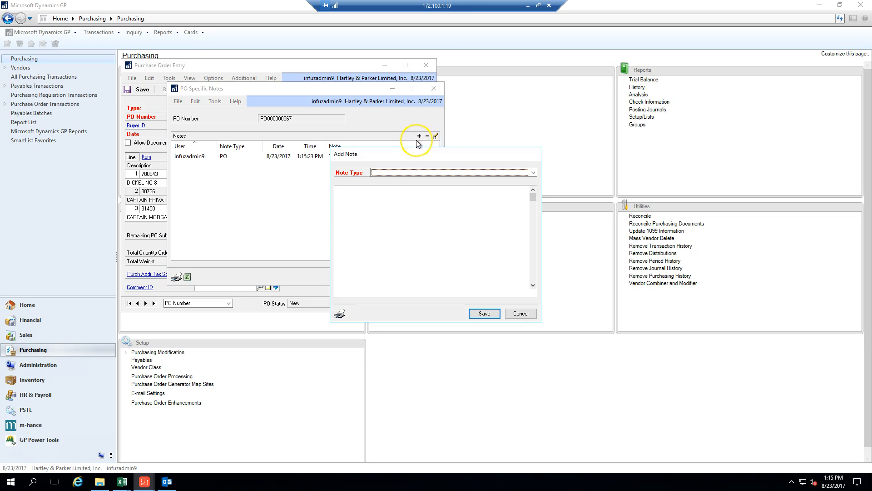
{"action": "left_click", "coordinate": [447, 173]}
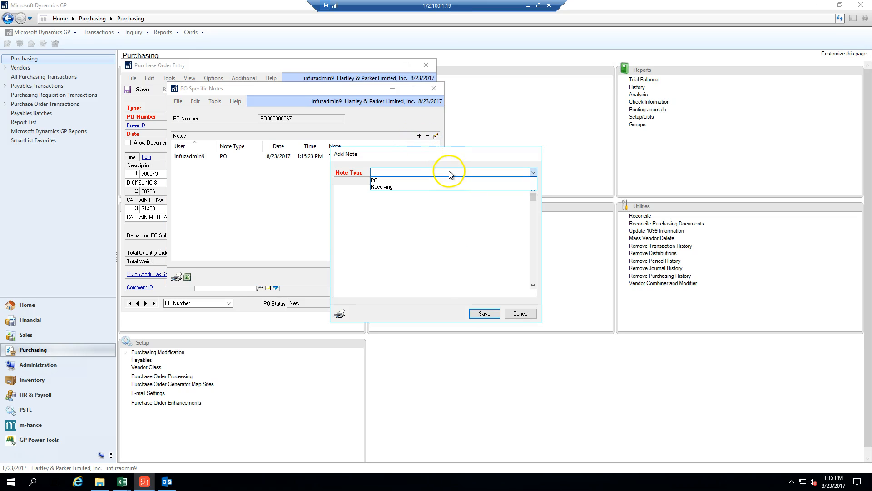
{"action": "left_click", "coordinate": [435, 191]}
{"action": "left_click", "coordinate": [436, 207]}
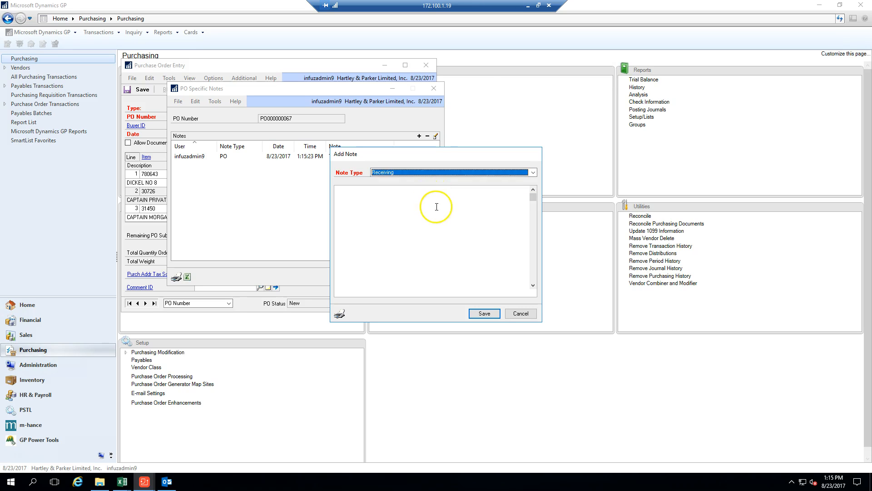
{"action": "type", "text": "Test "}
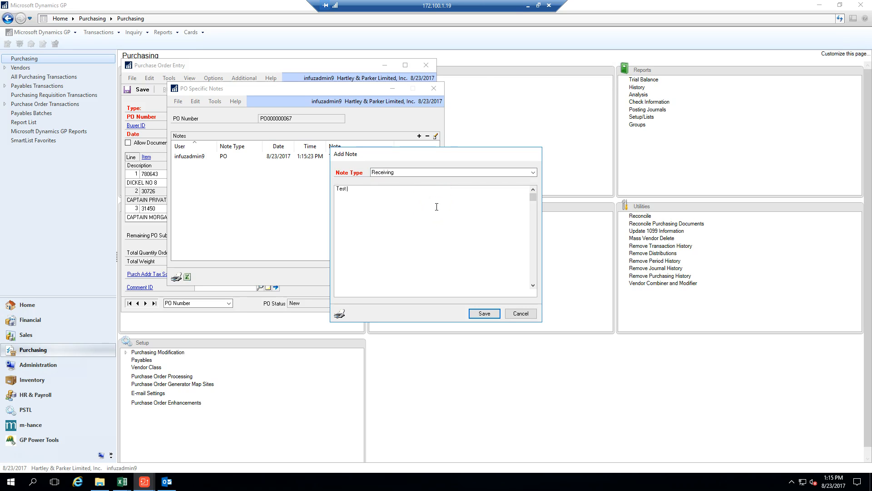
{"action": "type", "text": "Rec Note"}
{"action": "left_click", "coordinate": [488, 313]}
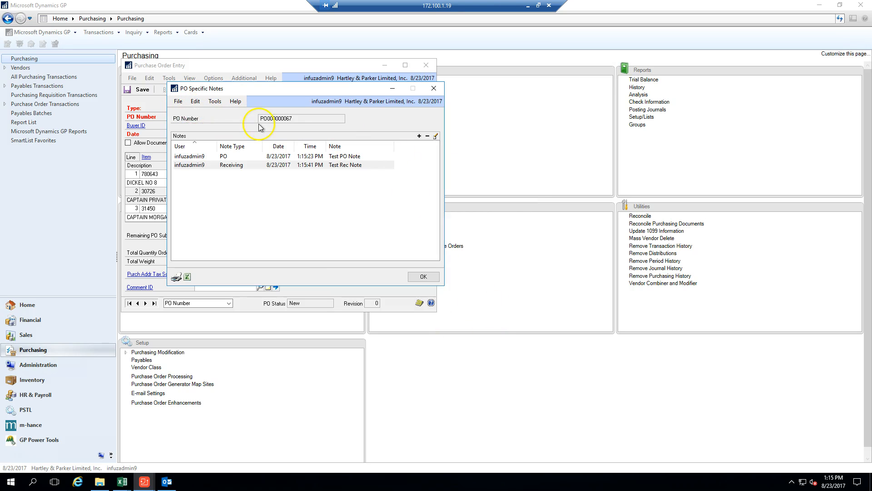
{"action": "left_click", "coordinate": [415, 276]}
- Add a PO shipping note of type PO Note for the vendor, reading "Test Every PO Note", and save it
{"action": "left_click", "coordinate": [248, 78]}
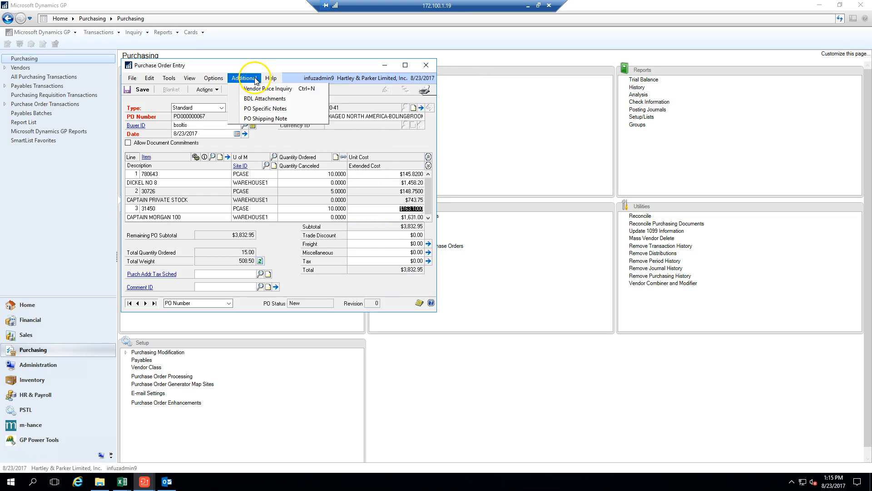
{"action": "left_click", "coordinate": [270, 121]}
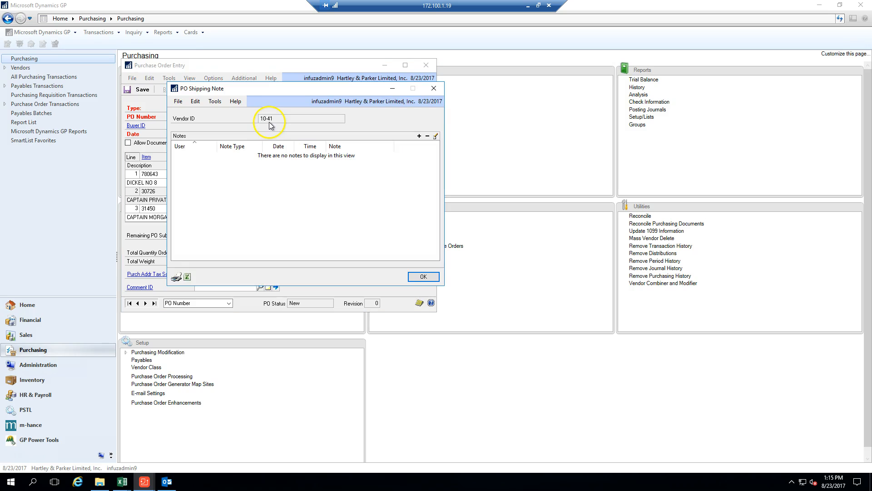
{"action": "left_click", "coordinate": [419, 135]}
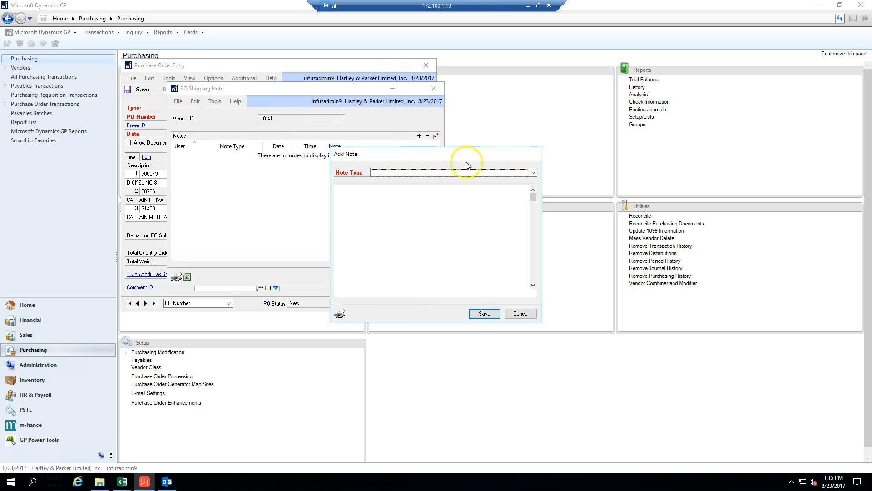
{"action": "left_click", "coordinate": [509, 173]}
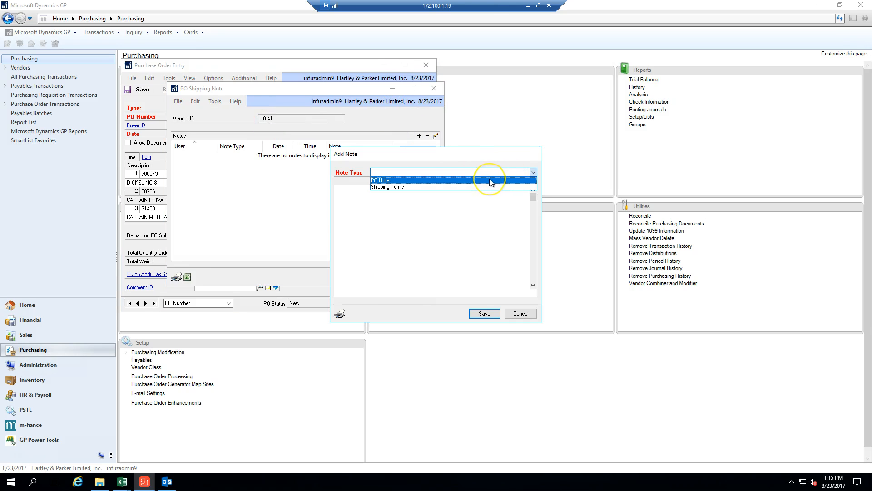
{"action": "left_click", "coordinate": [491, 181]}
{"action": "left_click", "coordinate": [467, 196]}
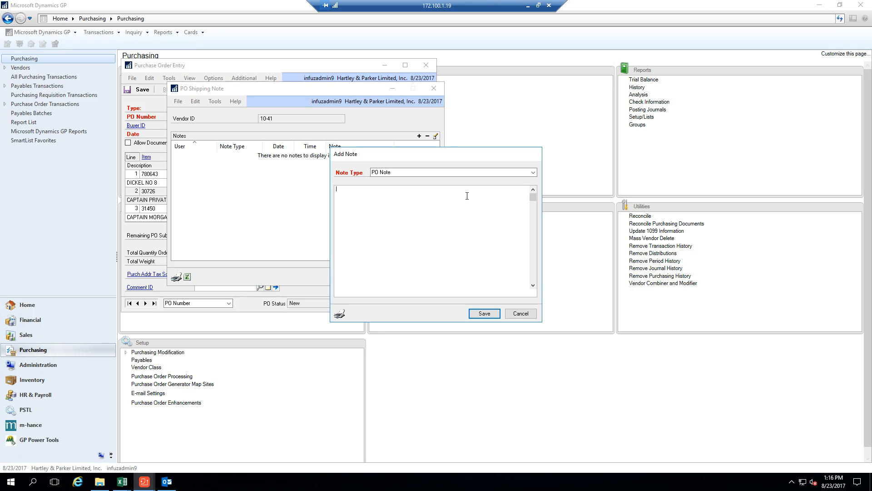
{"action": "type", "text": "Test Every PO Note"}
{"action": "left_click", "coordinate": [487, 313]}
{"action": "left_click", "coordinate": [419, 136]}
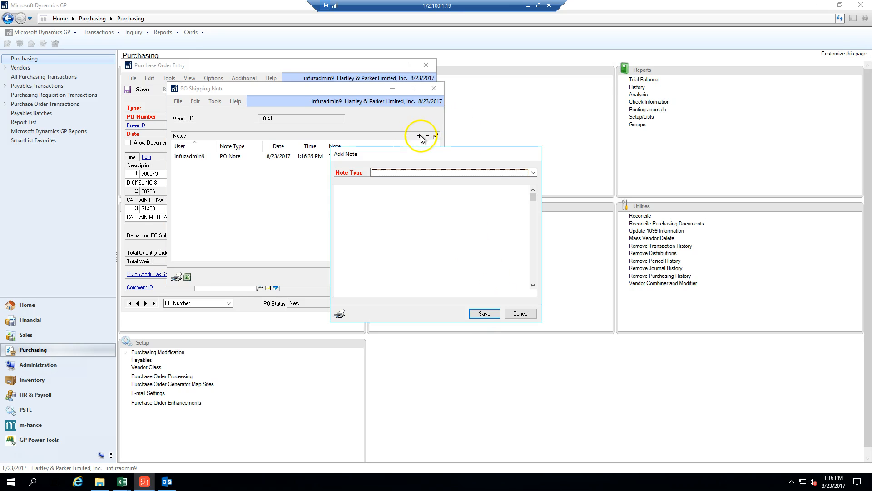
{"action": "left_click", "coordinate": [429, 171]}
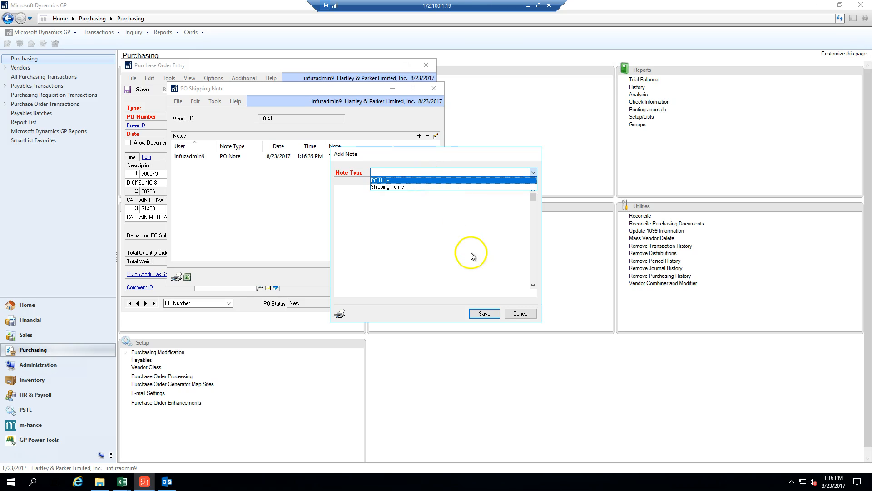
{"action": "left_click", "coordinate": [529, 313]}
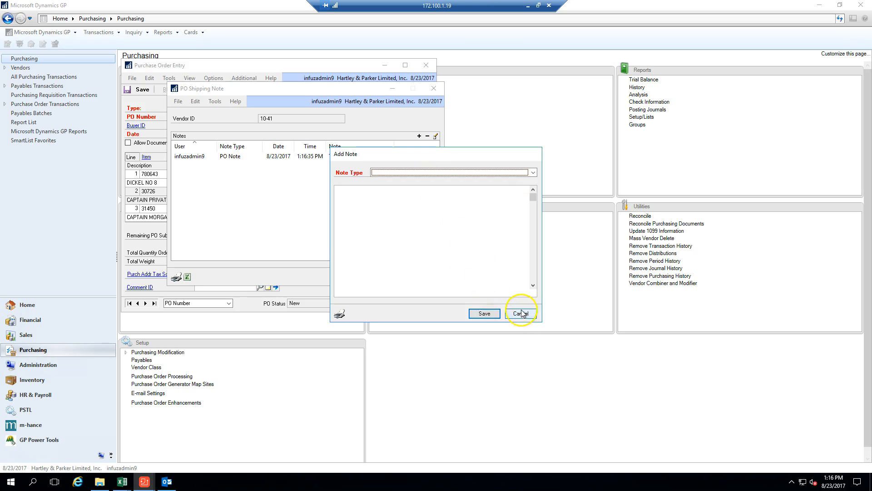
{"action": "left_click", "coordinate": [485, 314]}
{"action": "left_click", "coordinate": [436, 267]}
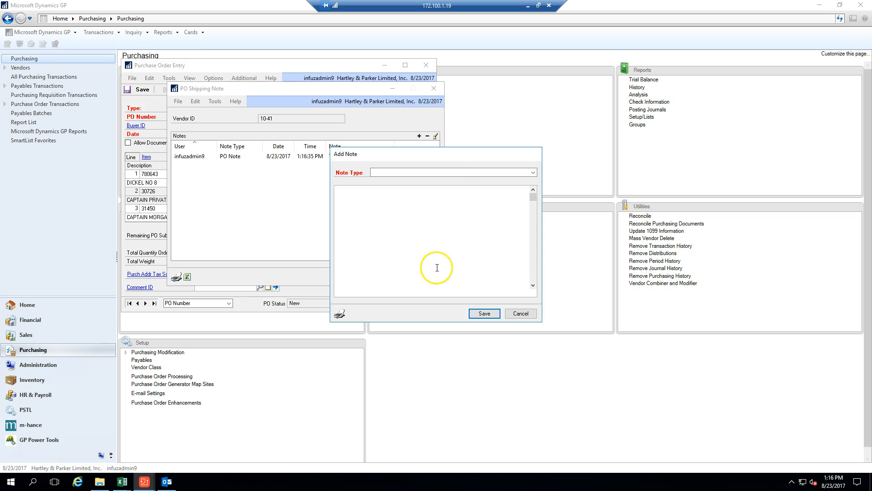
{"action": "left_click", "coordinate": [453, 174]}
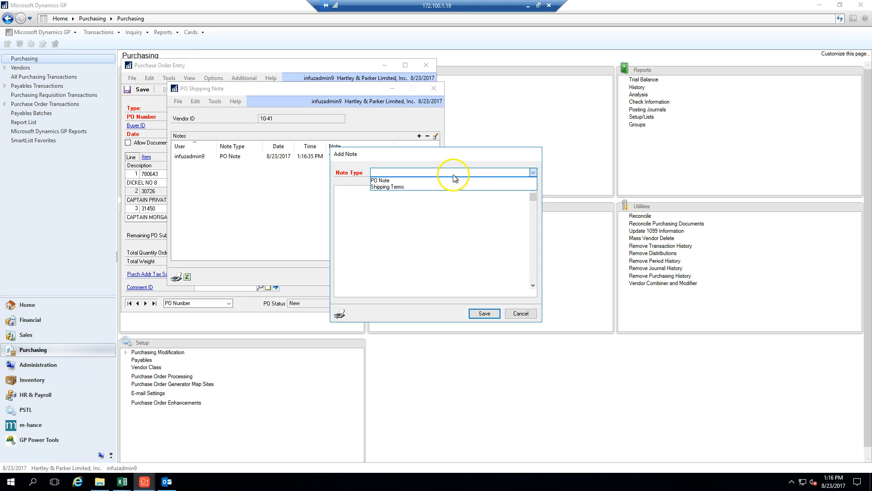
{"action": "left_click", "coordinate": [453, 180]}
{"action": "left_click", "coordinate": [483, 315]}
{"action": "left_click", "coordinate": [438, 267]}
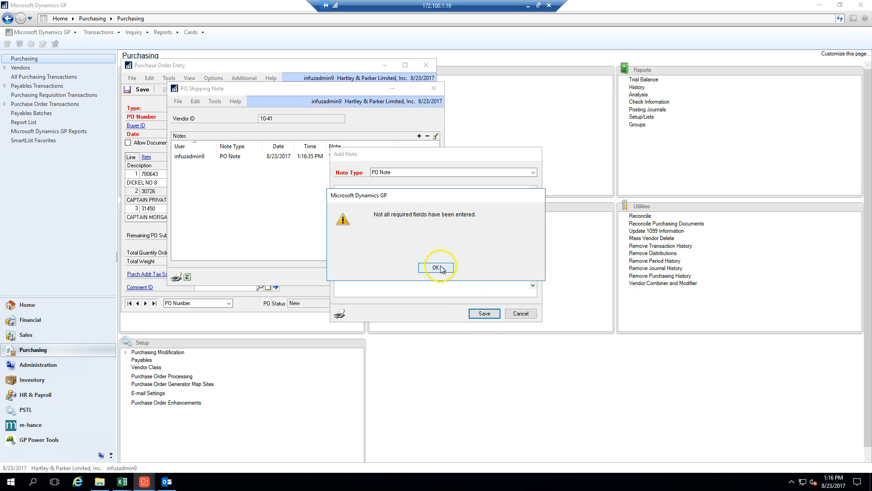
{"action": "left_click", "coordinate": [524, 313]}
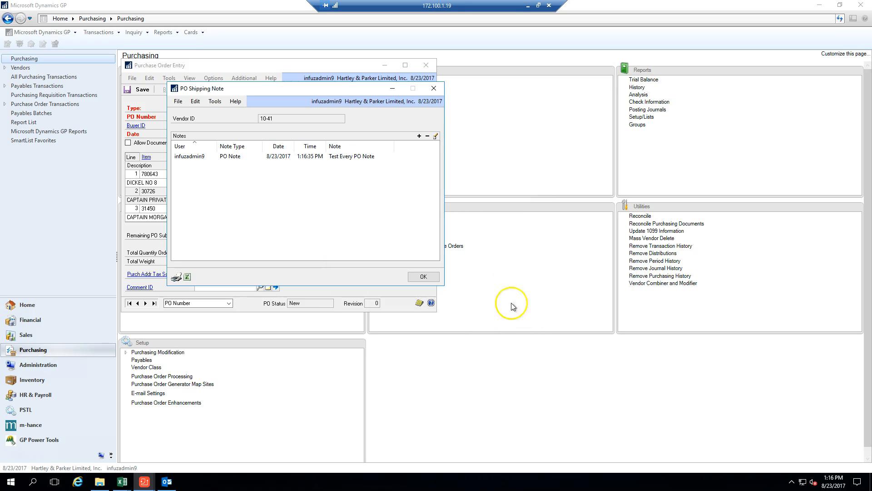
- Close the PO shipping notes, then view the note window for the PO number and close it without adding text
{"action": "left_click", "coordinate": [424, 276]}
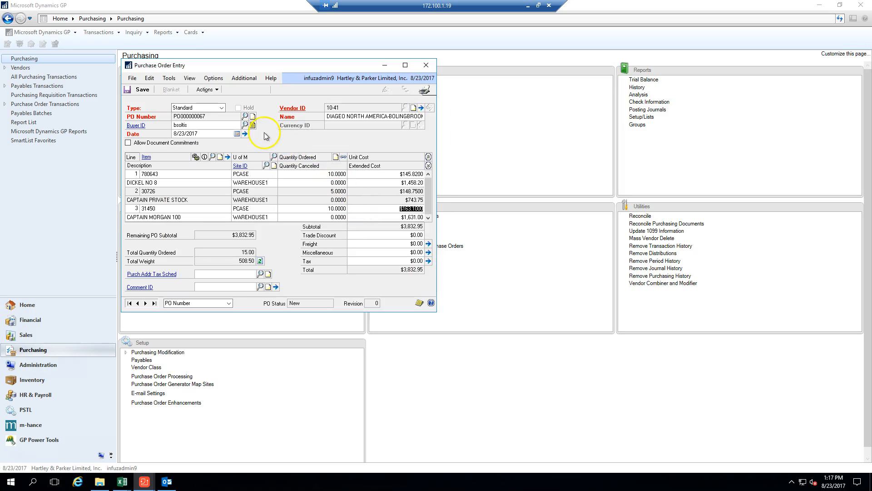
{"action": "left_click", "coordinate": [253, 117]}
{"action": "left_click", "coordinate": [232, 106]}
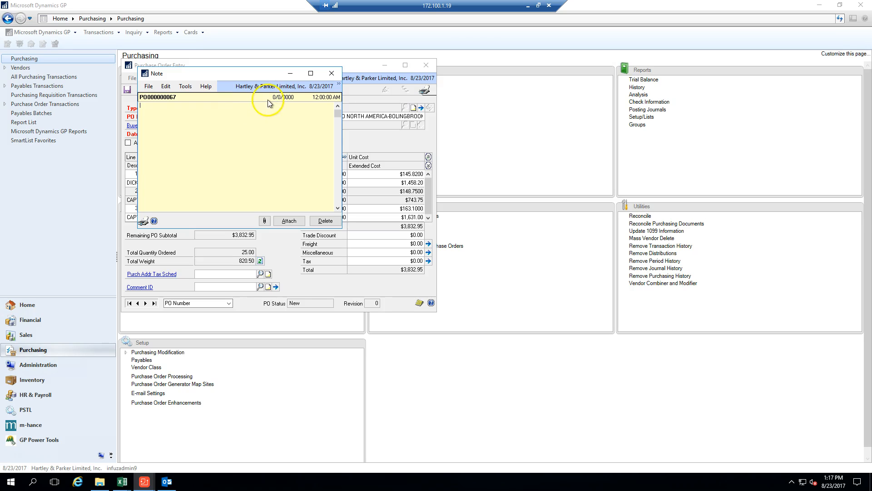
{"action": "left_click", "coordinate": [331, 75]}
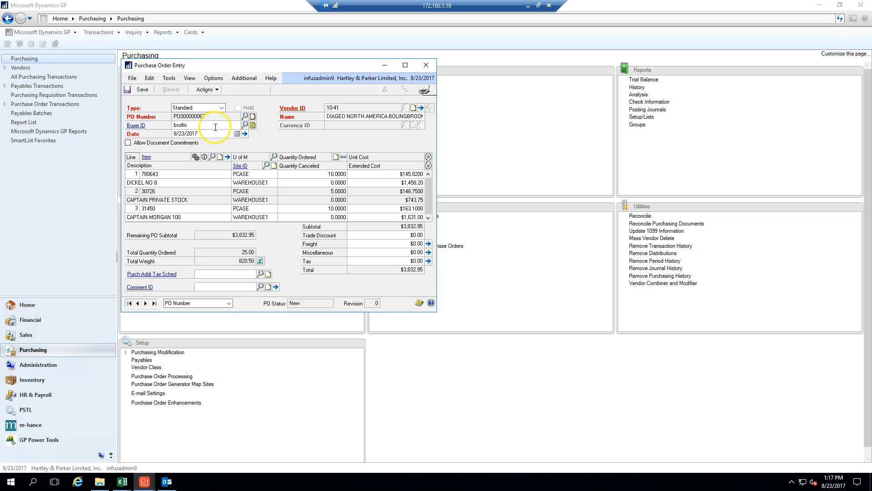
- View the note on the buyer ID and attach it again without editing its text
{"action": "left_click", "coordinate": [246, 130]}
{"action": "left_click", "coordinate": [252, 125]}
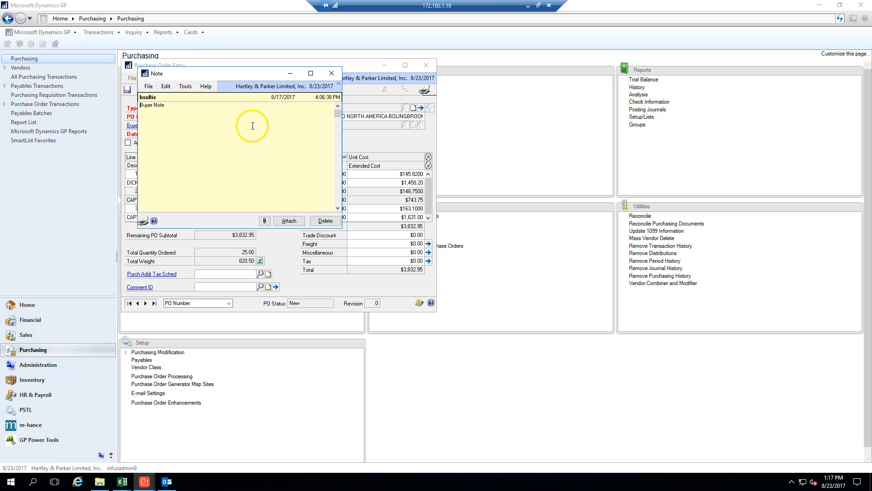
{"action": "left_click", "coordinate": [209, 107]}
{"action": "left_click", "coordinate": [286, 221]}
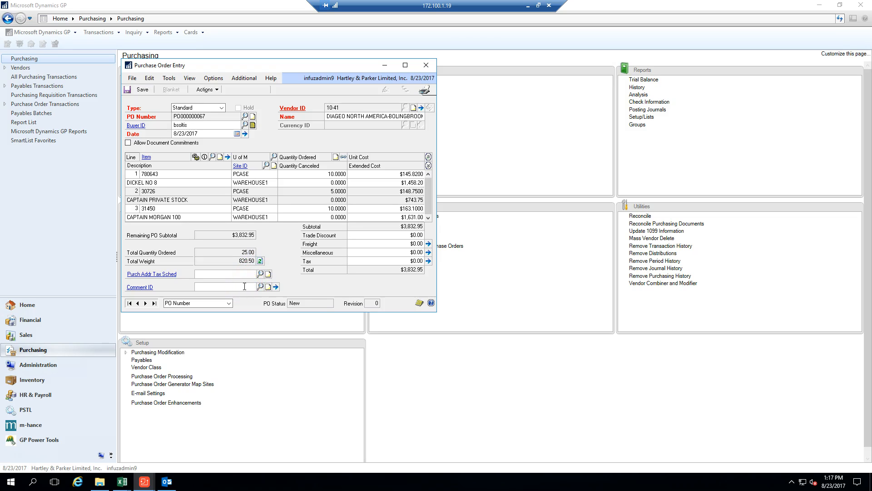
- Assign comment ID PACE to the purchase order from the comments lookup
{"action": "left_click", "coordinate": [260, 286]}
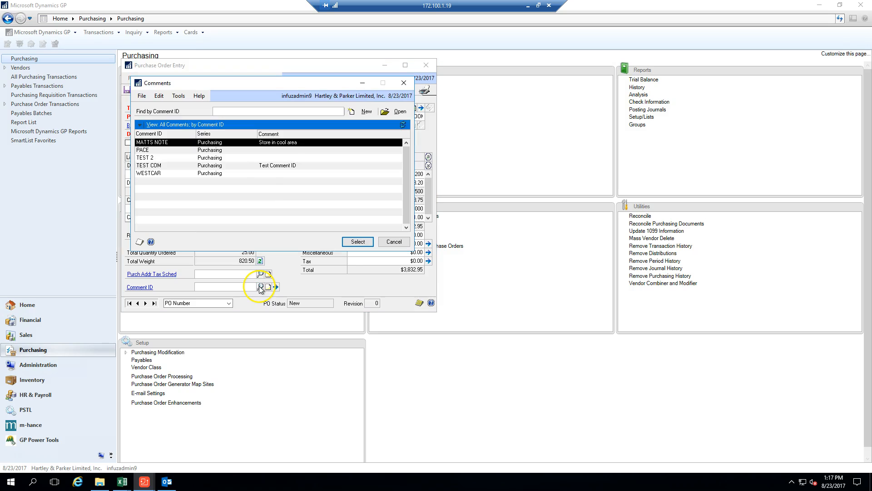
{"action": "left_click", "coordinate": [239, 174]}
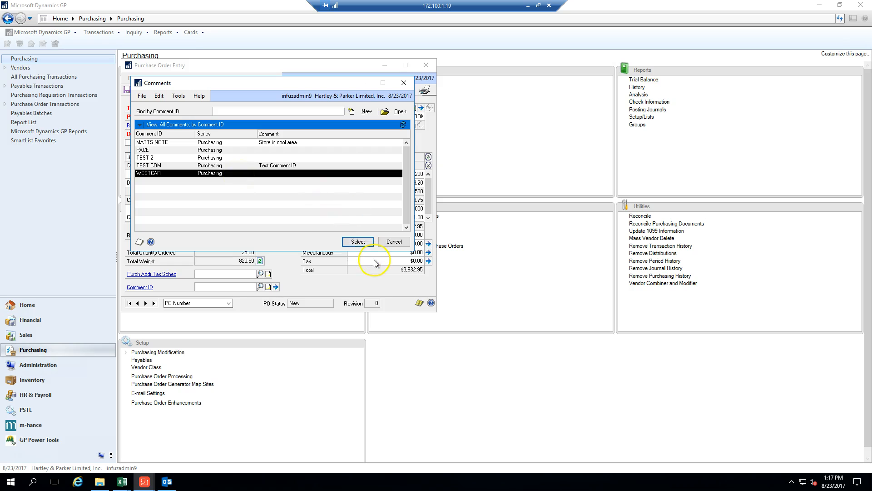
{"action": "left_click", "coordinate": [248, 151]}
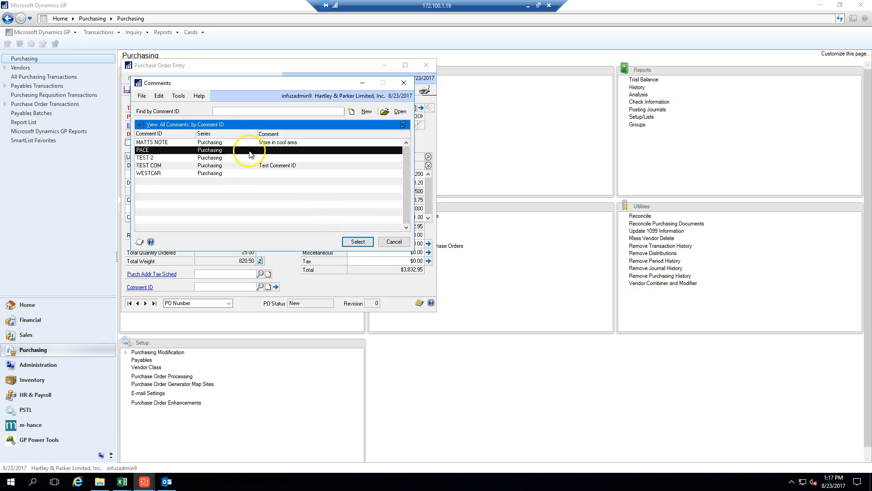
{"action": "left_click", "coordinate": [357, 241]}
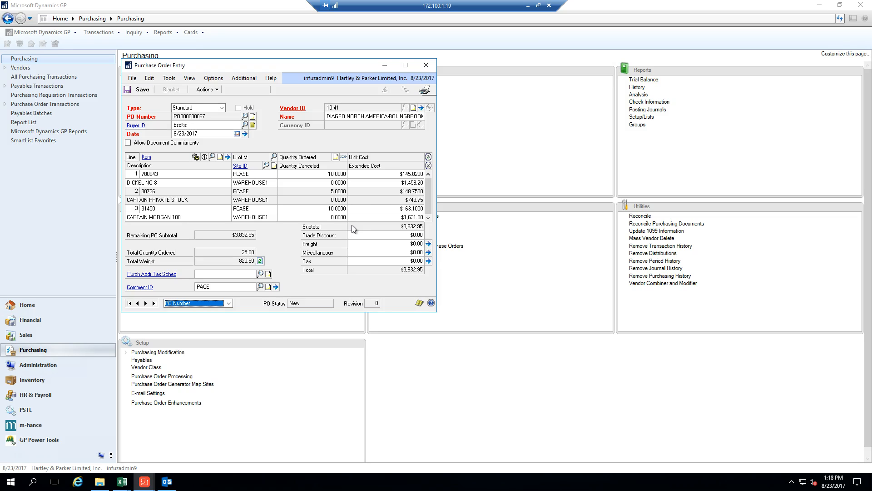
- Open the item details for line 1, item 780643, choose landed cost group DIAGEO IL from the lookup, and save the line
{"action": "left_click", "coordinate": [214, 173]}
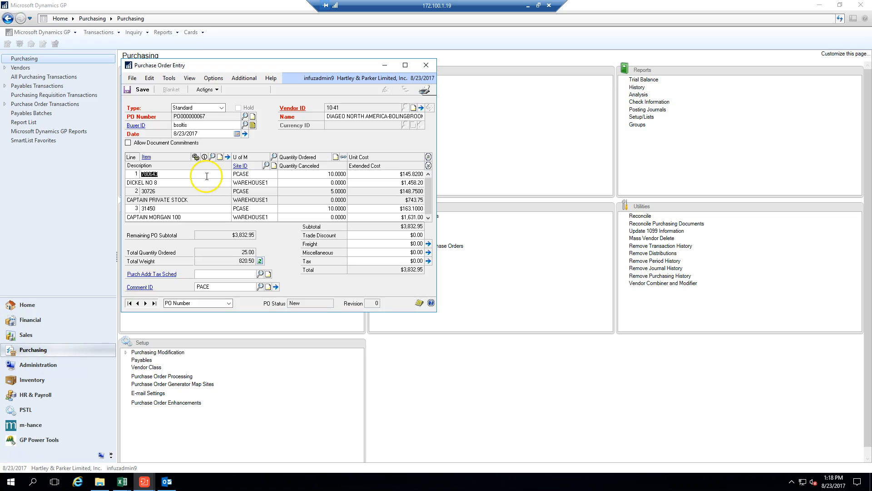
{"action": "left_click", "coordinate": [227, 157]}
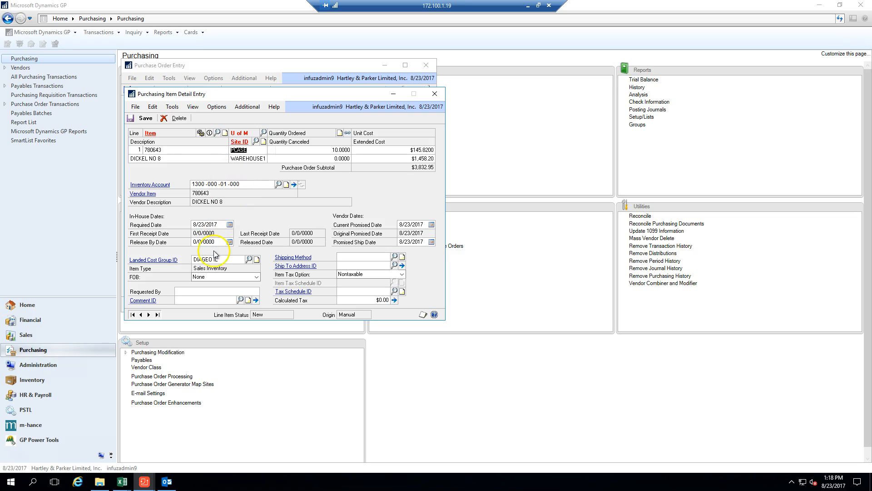
{"action": "left_click", "coordinate": [249, 259]}
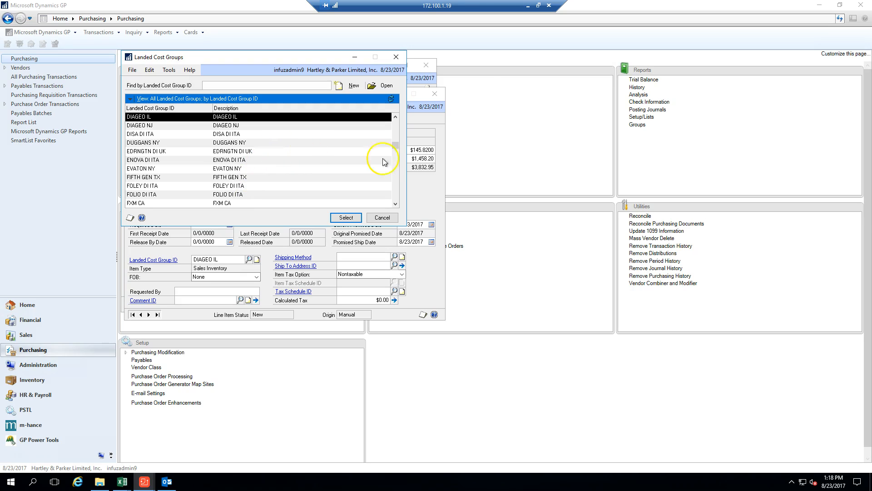
{"action": "left_click", "coordinate": [395, 117]}
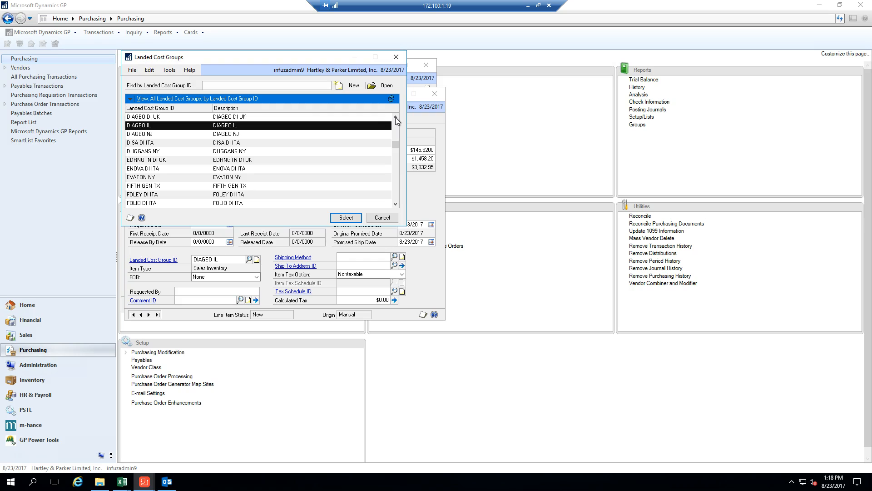
{"action": "left_click", "coordinate": [347, 218]}
{"action": "left_click", "coordinate": [348, 221]}
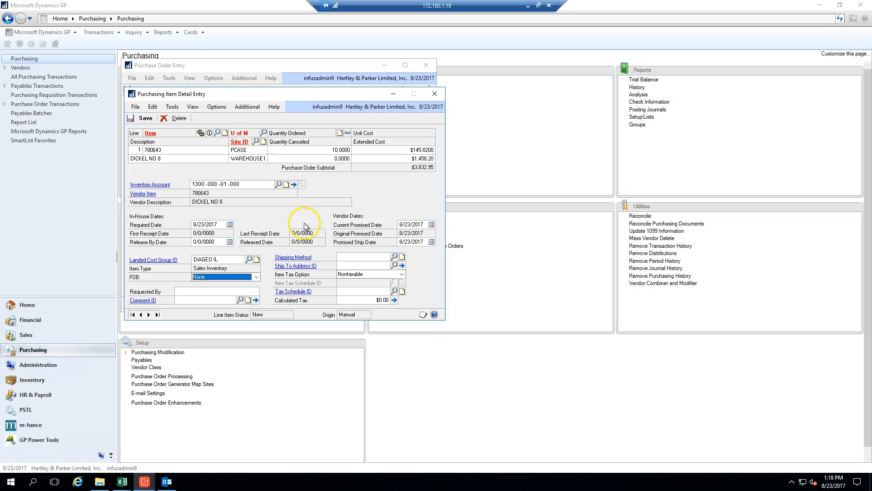
{"action": "left_click", "coordinate": [141, 119]}
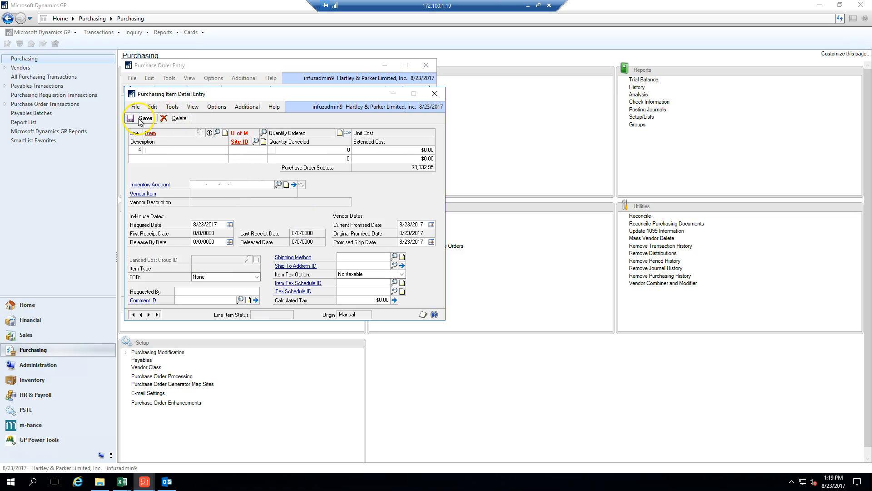
{"action": "left_click", "coordinate": [439, 100]}
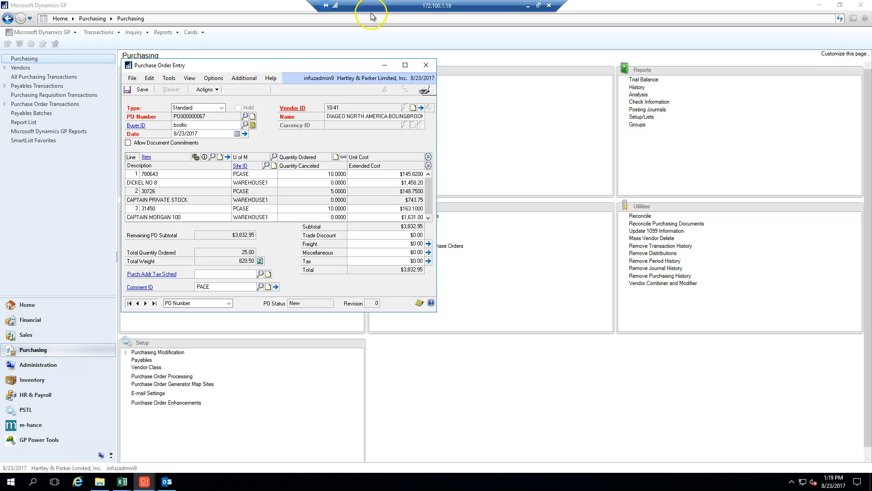
- Save the purchase order and print it in Blank Paper format to the screen instead of the printer
{"action": "left_click", "coordinate": [424, 91]}
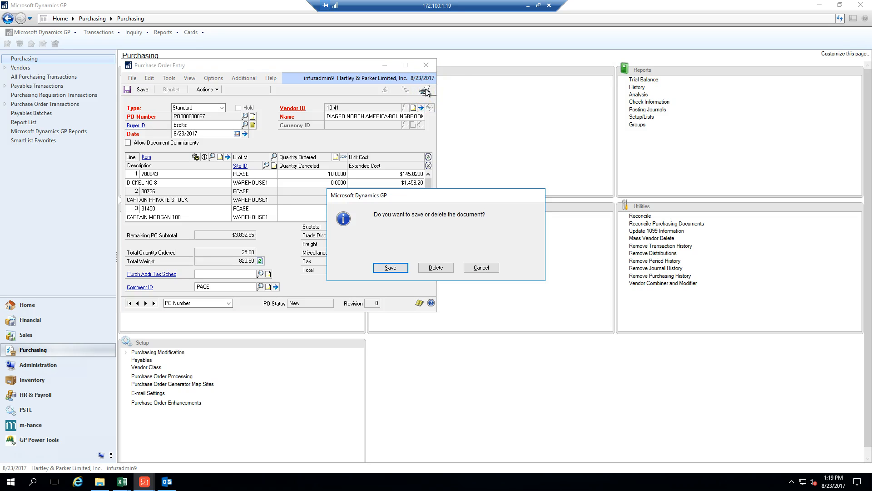
{"action": "left_click", "coordinate": [392, 268]}
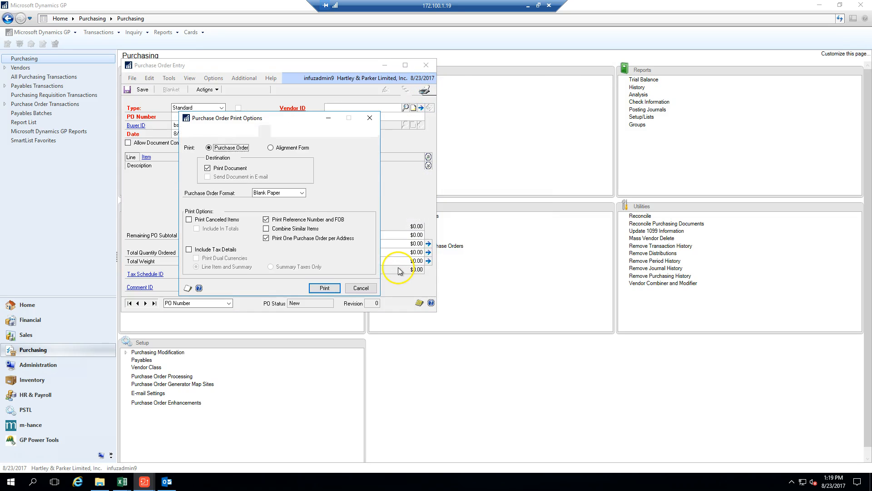
{"action": "left_click", "coordinate": [324, 288]}
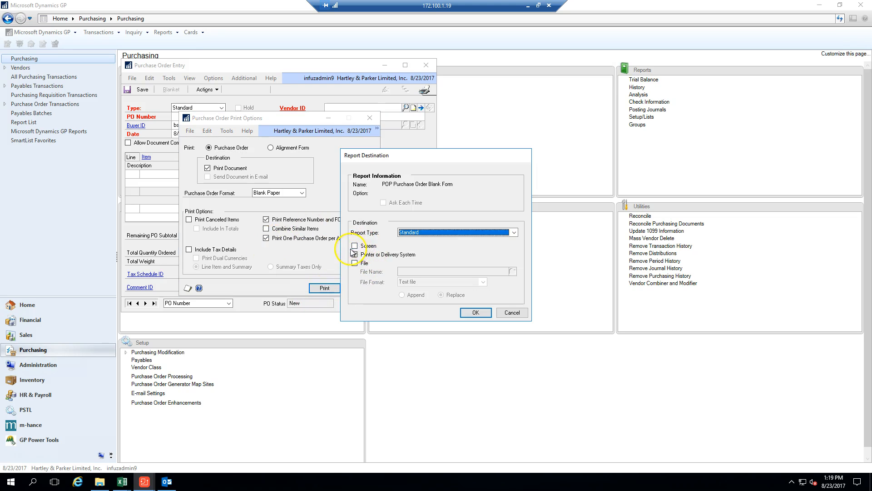
{"action": "left_click", "coordinate": [361, 246]}
{"action": "left_click", "coordinate": [356, 256]}
{"action": "left_click", "coordinate": [475, 312]}
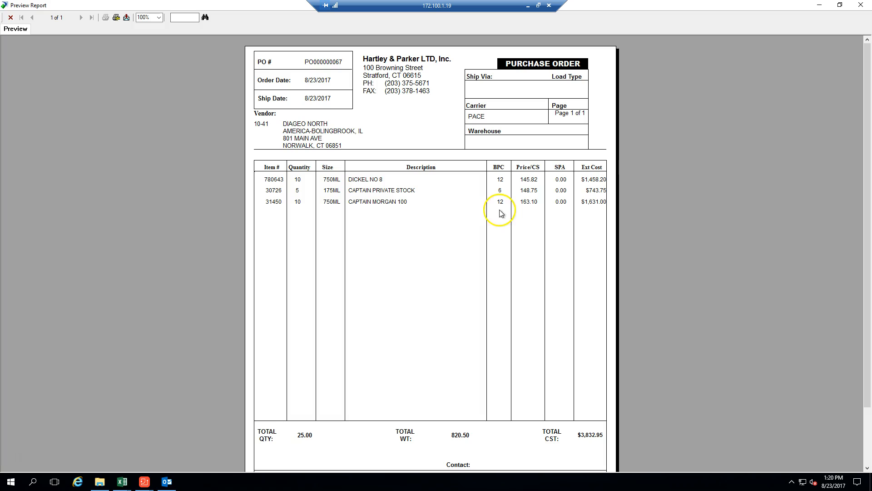
- Review the purchase order preview down to the special instructions and contact section, and close the preview
{"action": "left_click_drag", "start_coordinate": [869, 101], "coordinate": [869, 132]}
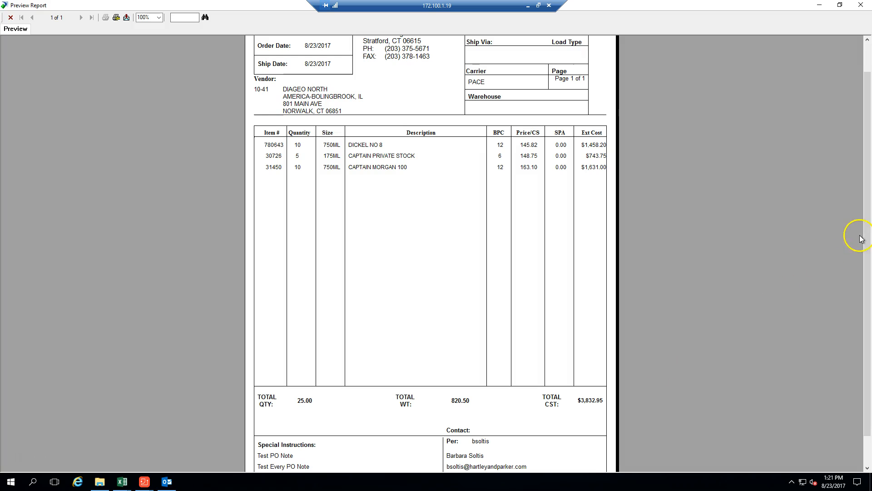
{"action": "left_click_drag", "start_coordinate": [862, 235], "coordinate": [862, 298]}
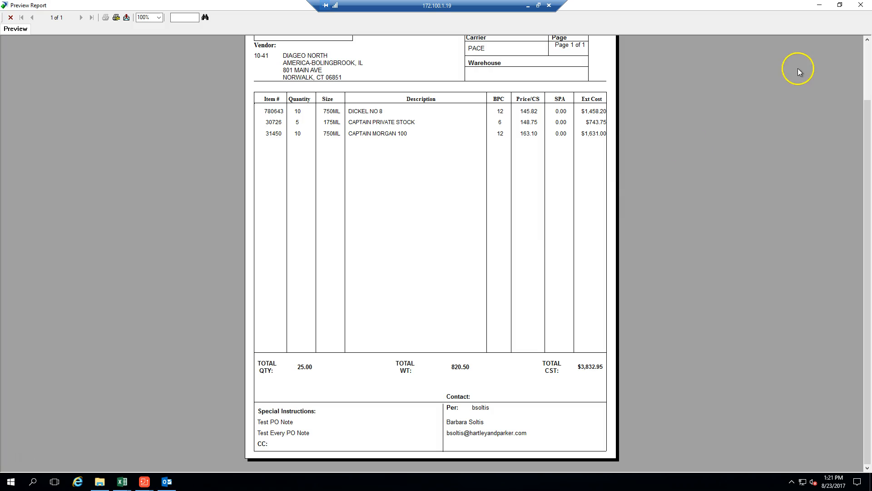
{"action": "left_click", "coordinate": [861, 6]}
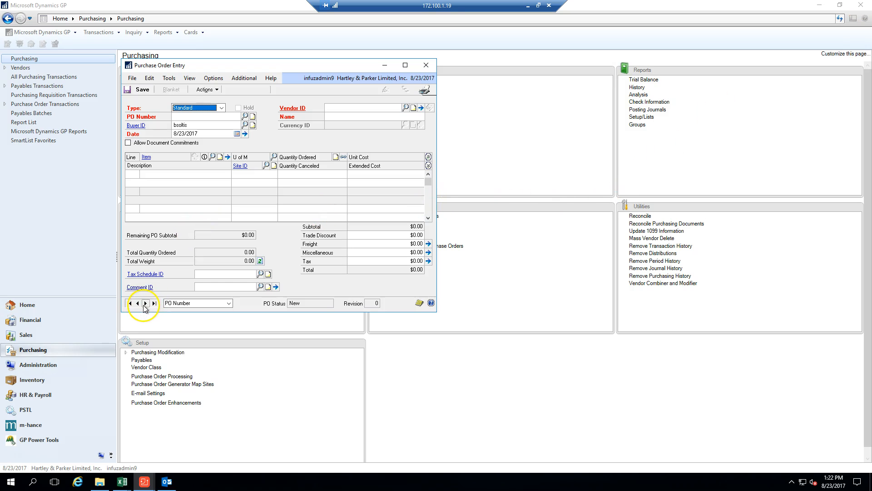
- Browse through neighbouring saved purchase orders by PO number and close Purchase Order Entry
{"action": "left_click", "coordinate": [137, 303]}
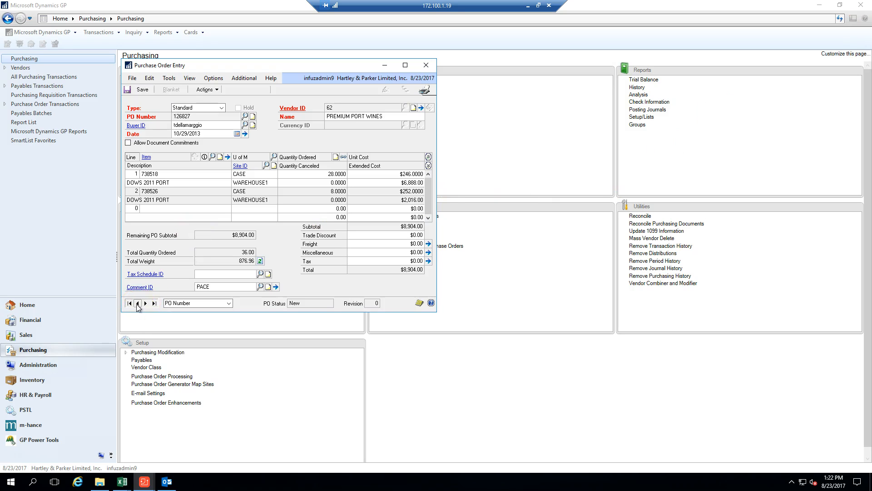
{"action": "left_click", "coordinate": [145, 303]}
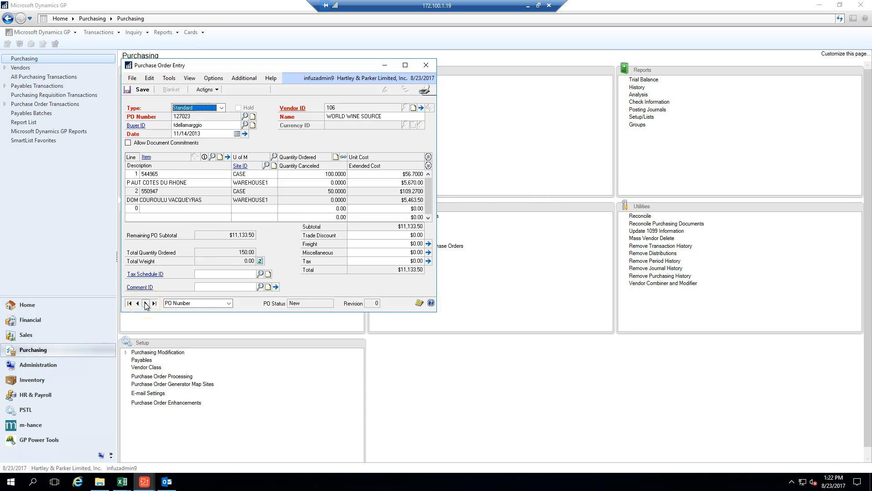
{"action": "left_click", "coordinate": [427, 65]}
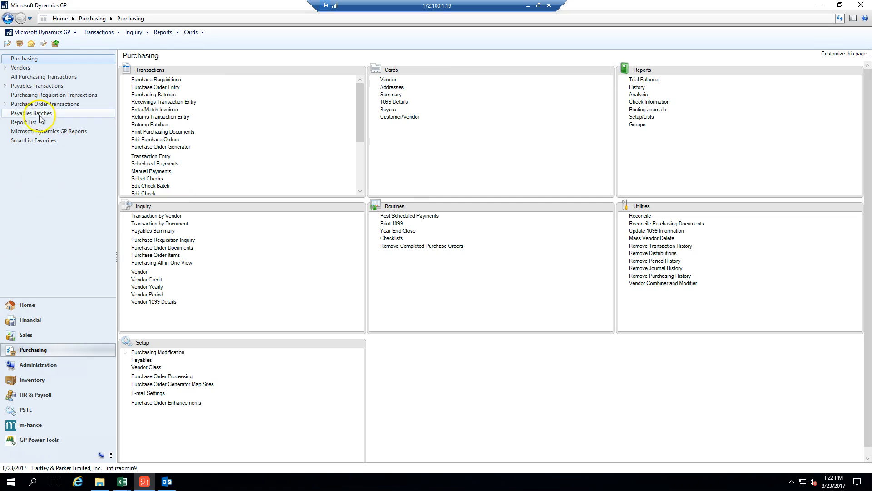
- List the purchase orders not received and view the inquiry for the 8/23/2017 Diageo North America order
{"action": "left_click", "coordinate": [5, 105]}
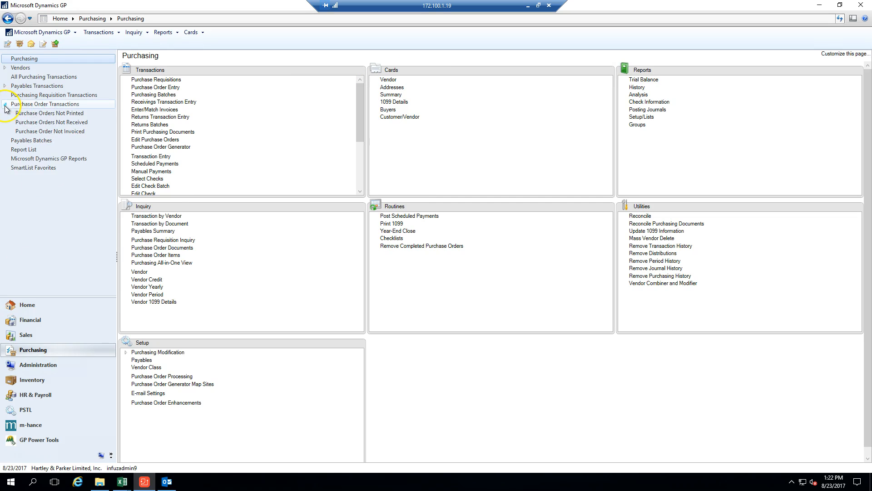
{"action": "left_click", "coordinate": [40, 122]}
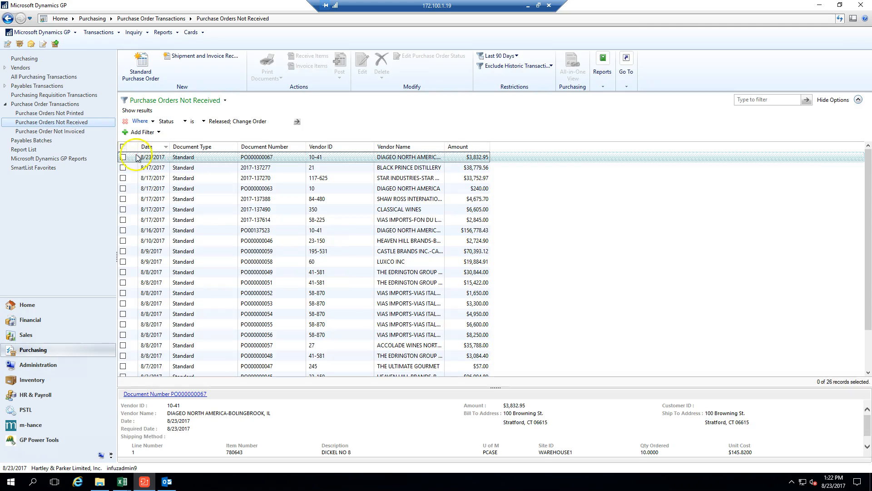
{"action": "left_click", "coordinate": [122, 158]}
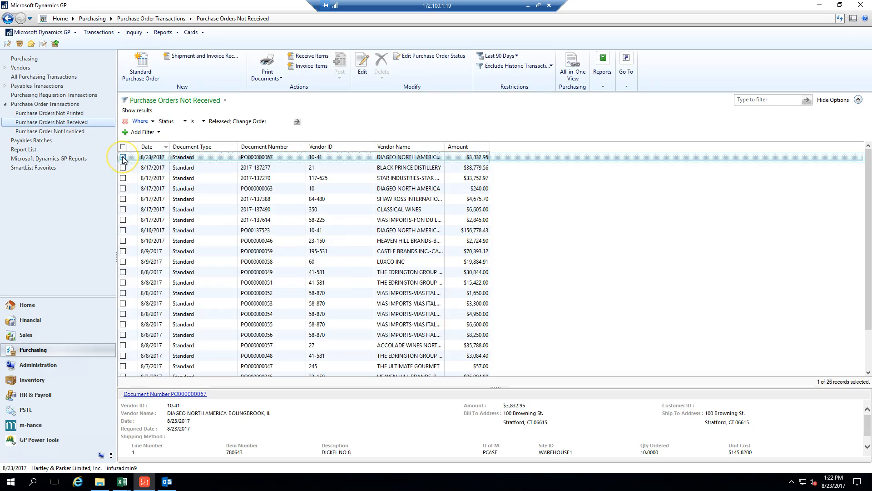
{"action": "left_click", "coordinate": [123, 158]}
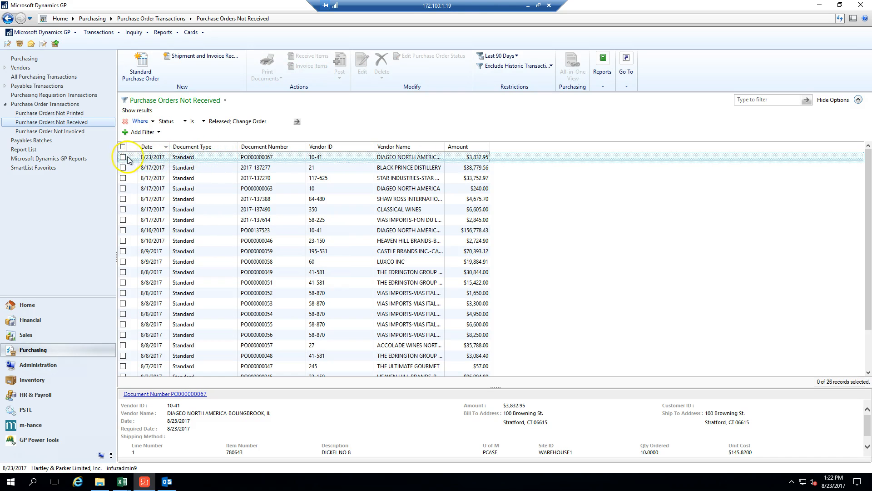
{"action": "double_click", "coordinate": [206, 157]}
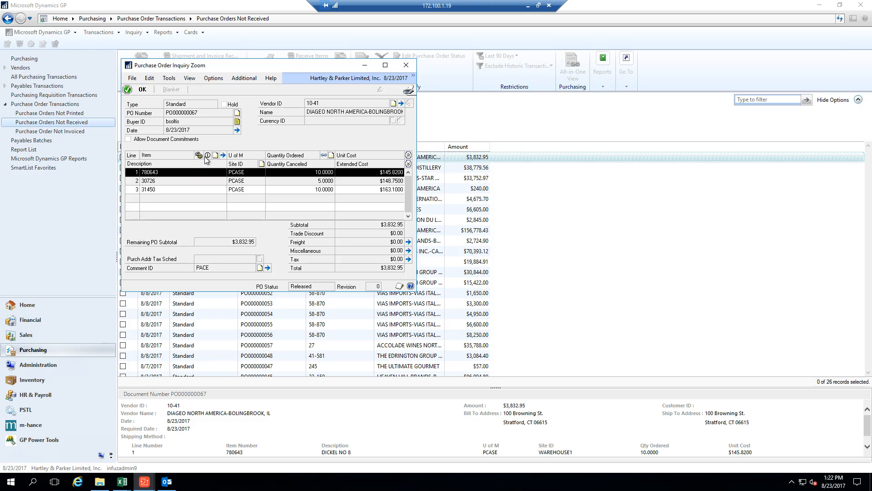
{"action": "left_click", "coordinate": [406, 65]}
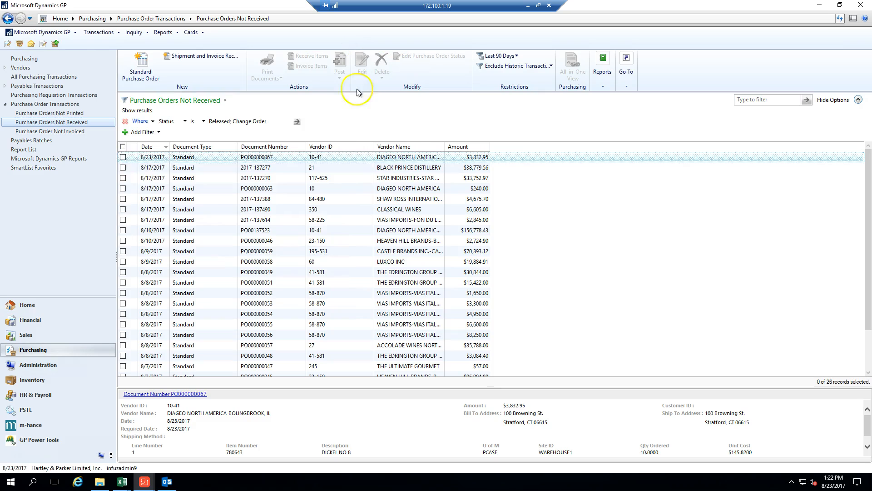
- Open the 8/23/2017 Diageo purchase order for editing and bring up PO Split for line 1, item 780643
{"action": "left_click", "coordinate": [123, 158]}
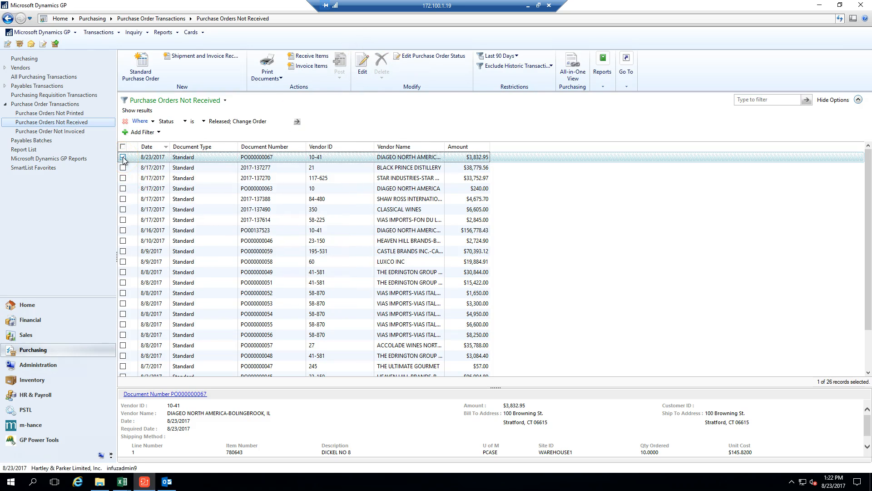
{"action": "left_click", "coordinate": [363, 64]}
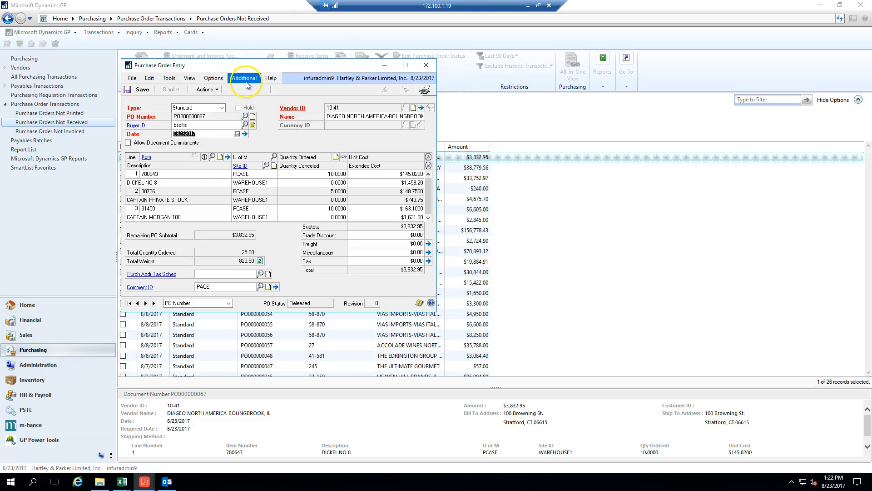
{"action": "left_click", "coordinate": [204, 174]}
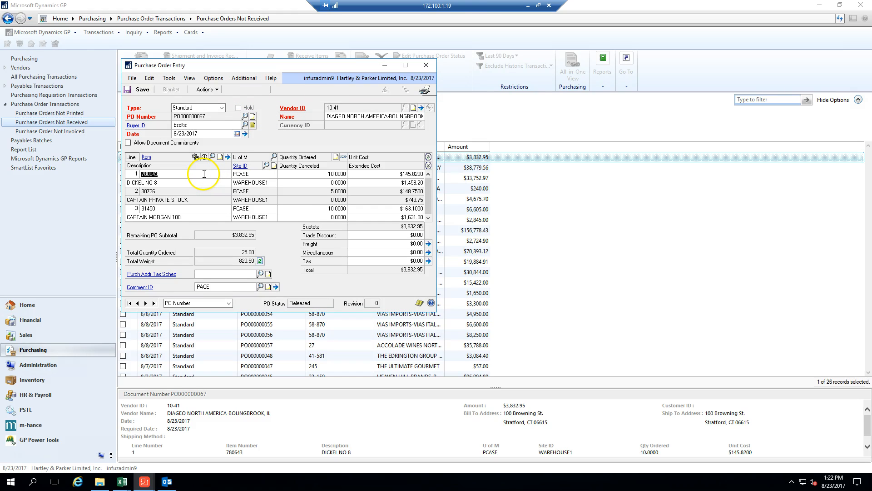
{"action": "left_click", "coordinate": [227, 156]}
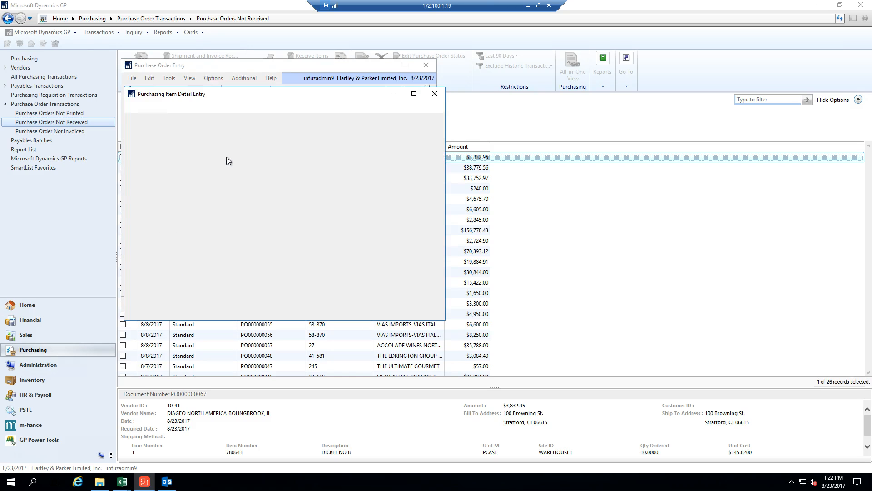
{"action": "left_click", "coordinate": [229, 148]}
{"action": "left_click", "coordinate": [249, 106]}
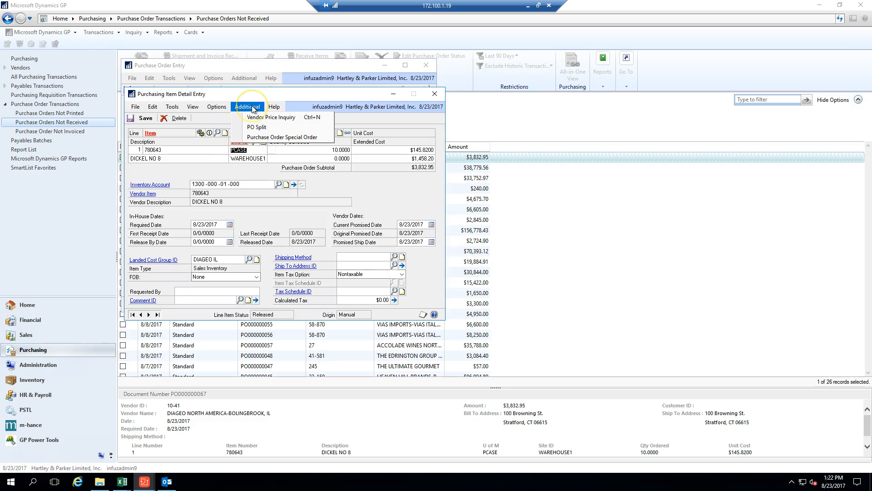
{"action": "left_click", "coordinate": [258, 126]}
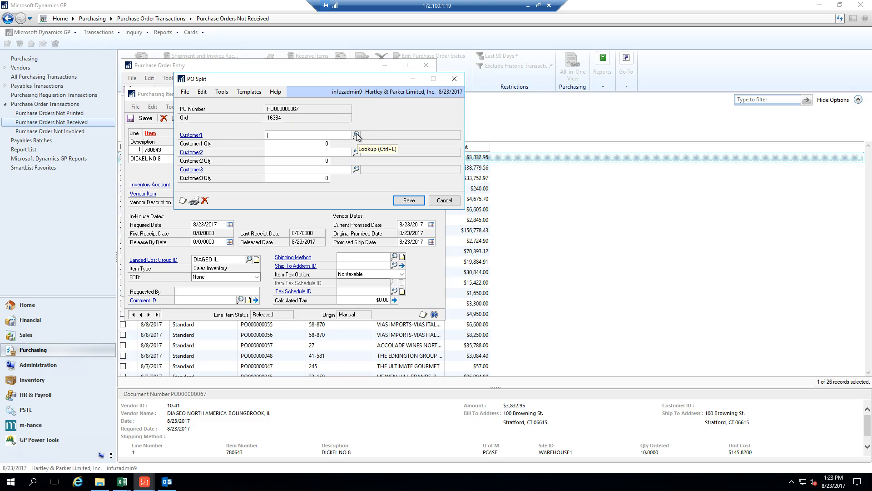
- Assign SELECT BRAND ALLOCATIONS as Customer1 in the PO split, save it, and close the item details
{"action": "left_click", "coordinate": [356, 136]}
{"action": "left_click", "coordinate": [245, 230]}
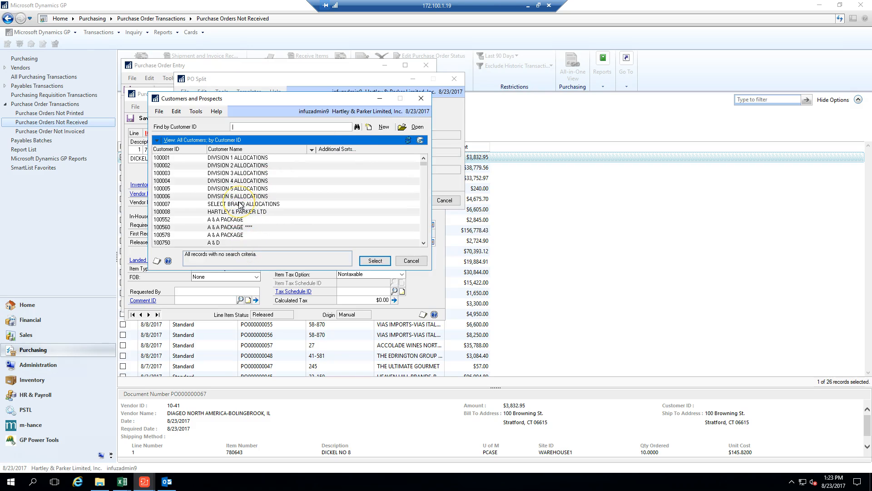
{"action": "left_click", "coordinate": [238, 205]}
{"action": "left_click", "coordinate": [375, 261]}
{"action": "left_click", "coordinate": [296, 143]}
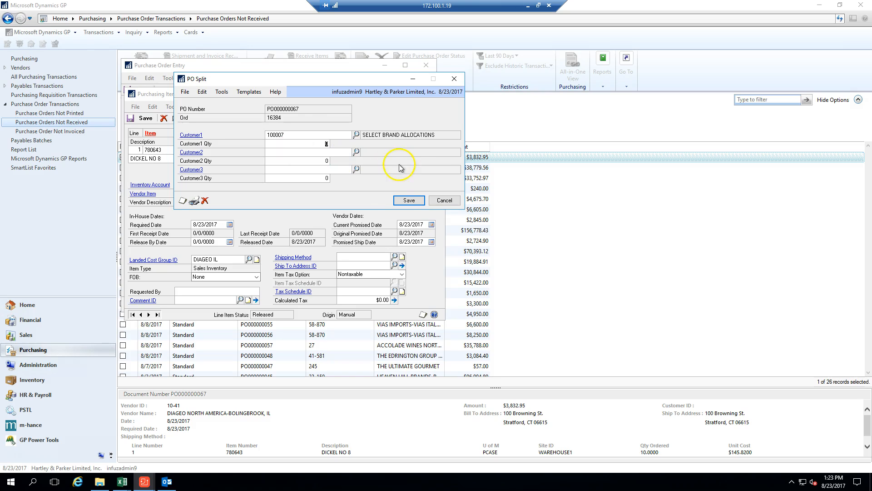
{"action": "left_click", "coordinate": [417, 202]}
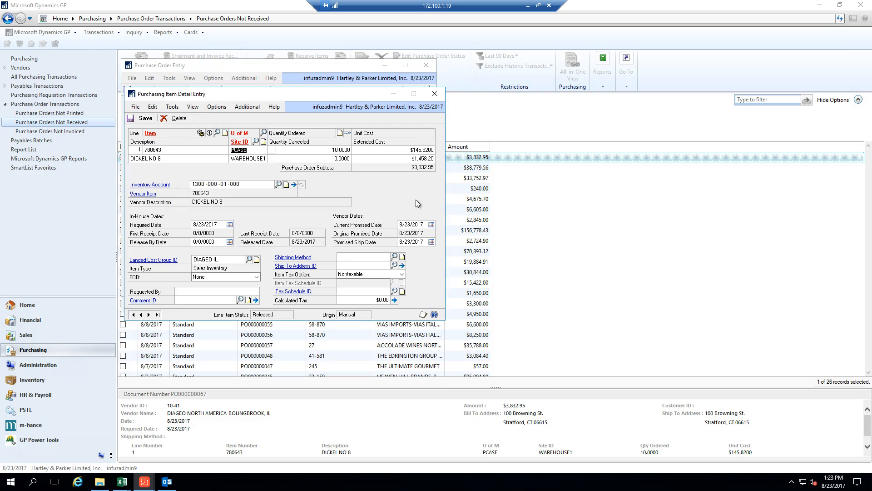
{"action": "left_click", "coordinate": [433, 94]}
- Set the quantity ordered for line 1, DICKEL NO 8, to 15
{"action": "left_click", "coordinate": [323, 175]}
{"action": "type", "text": "15"}
{"action": "key", "text": "Tab"}
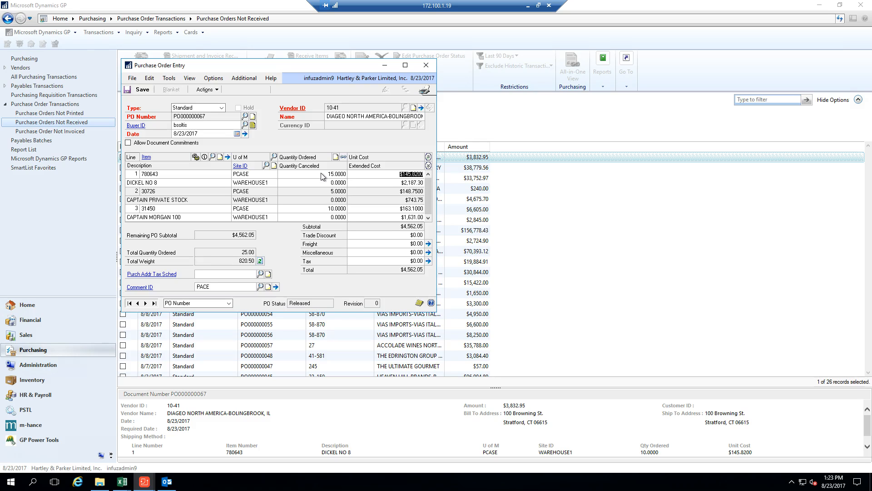
{"action": "right_click", "coordinate": [210, 174]}
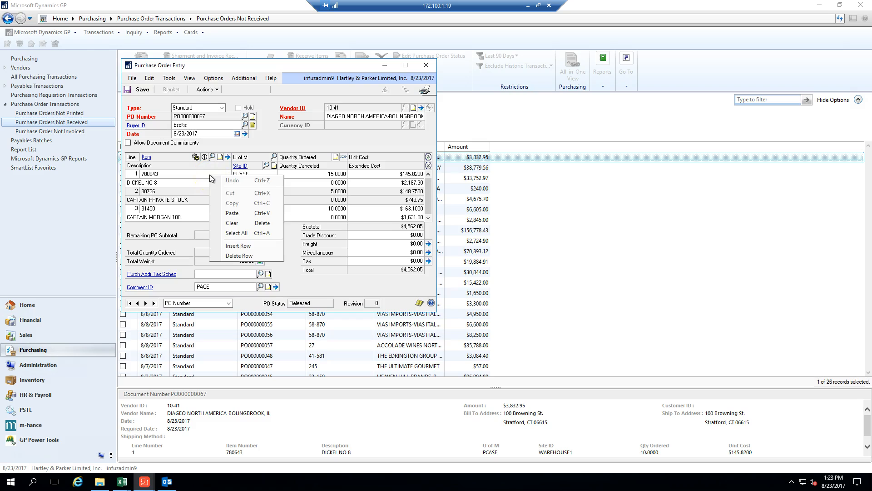
{"action": "left_click", "coordinate": [179, 174]}
{"action": "right_click", "coordinate": [180, 174]}
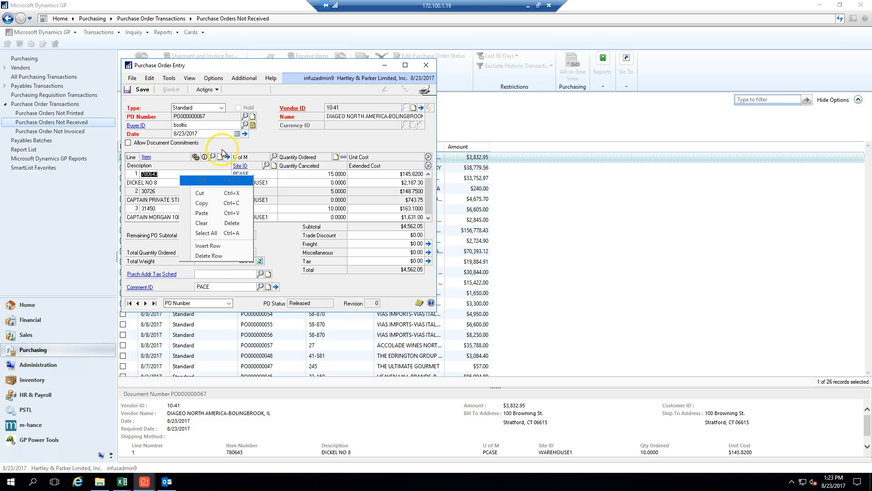
{"action": "left_click", "coordinate": [273, 101]}
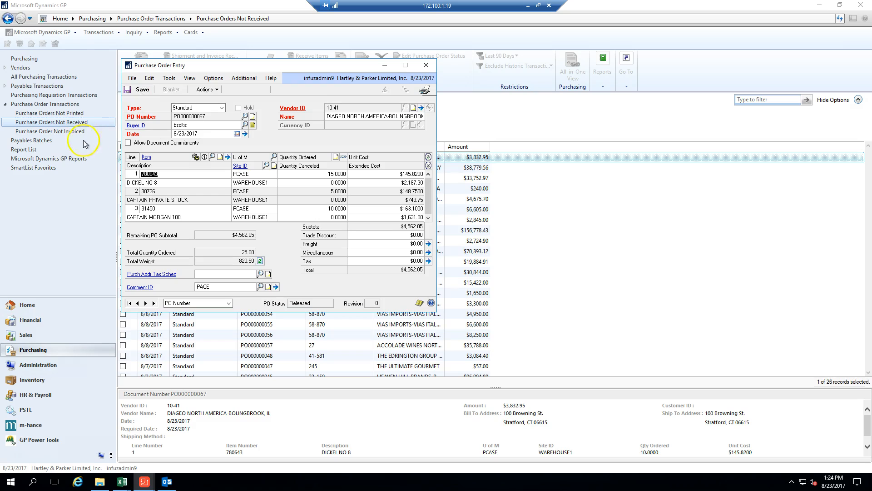
- Save the edited Diageo purchase order and close Purchase Order Entry
{"action": "left_click", "coordinate": [146, 88]}
{"action": "left_click", "coordinate": [141, 90]}
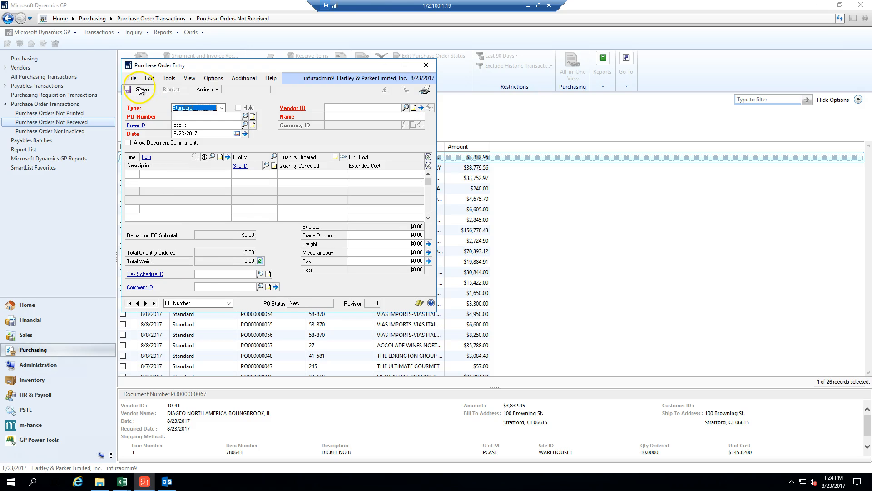
{"action": "left_click", "coordinate": [425, 65]}
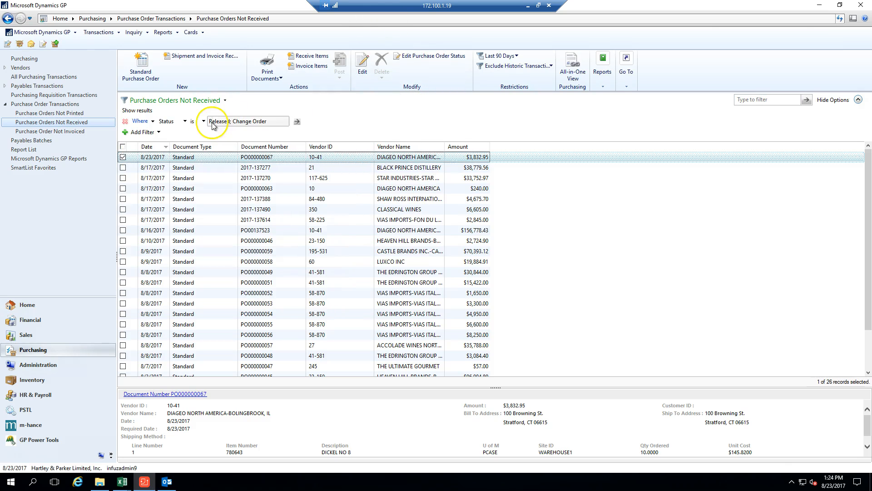
- View the list of purchase orders not printed and its status filter
{"action": "left_click", "coordinate": [59, 126]}
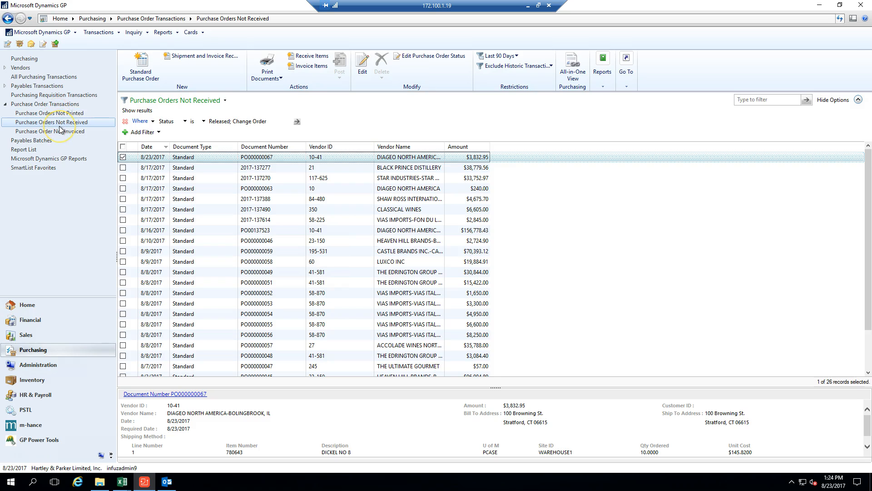
{"action": "left_click", "coordinate": [59, 134]}
{"action": "left_click", "coordinate": [65, 114]}
{"action": "left_click", "coordinate": [65, 115]}
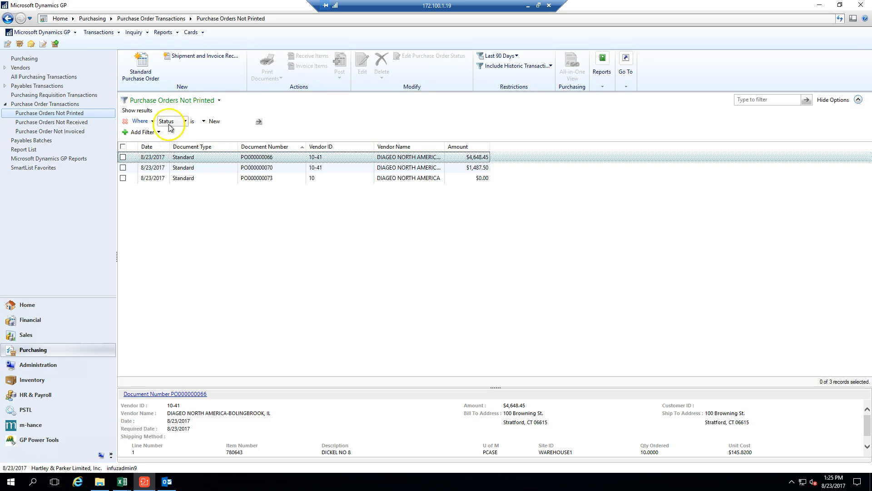
{"action": "left_click", "coordinate": [218, 123]}
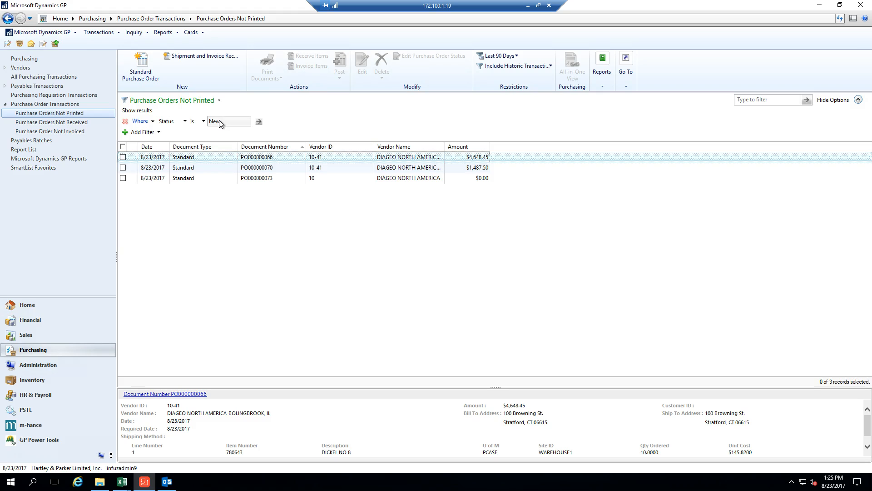
- Check the purchase order status of the 8/23/2017 Diageo North America order in the not-received list, then close the status window
{"action": "left_click", "coordinate": [99, 121]}
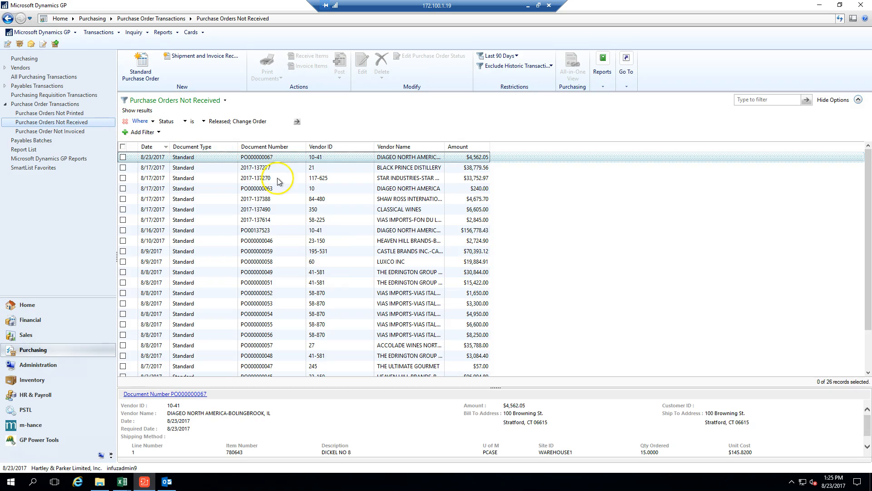
{"action": "left_click", "coordinate": [122, 158]}
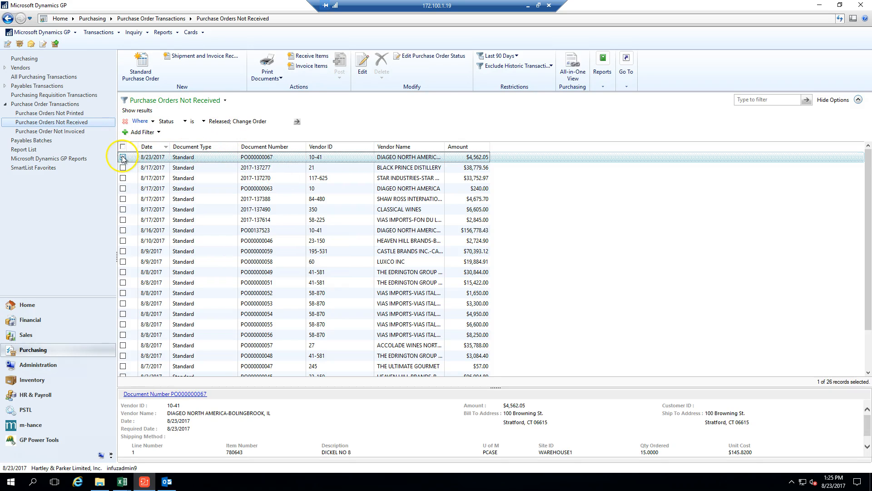
{"action": "left_click", "coordinate": [415, 55]}
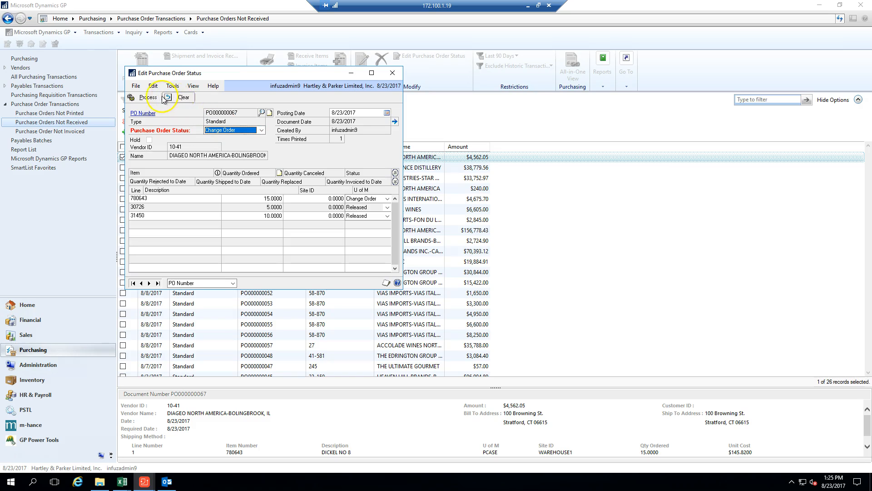
{"action": "left_click", "coordinate": [389, 79]}
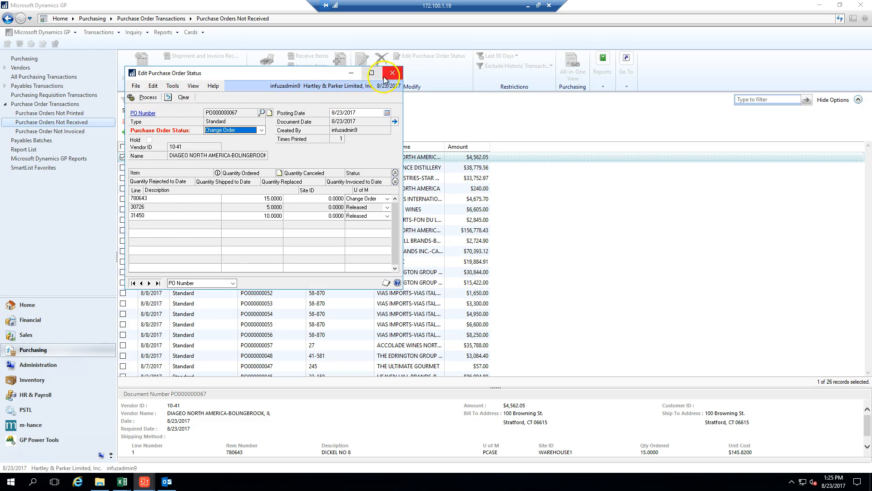
{"action": "left_click", "coordinate": [391, 74]}
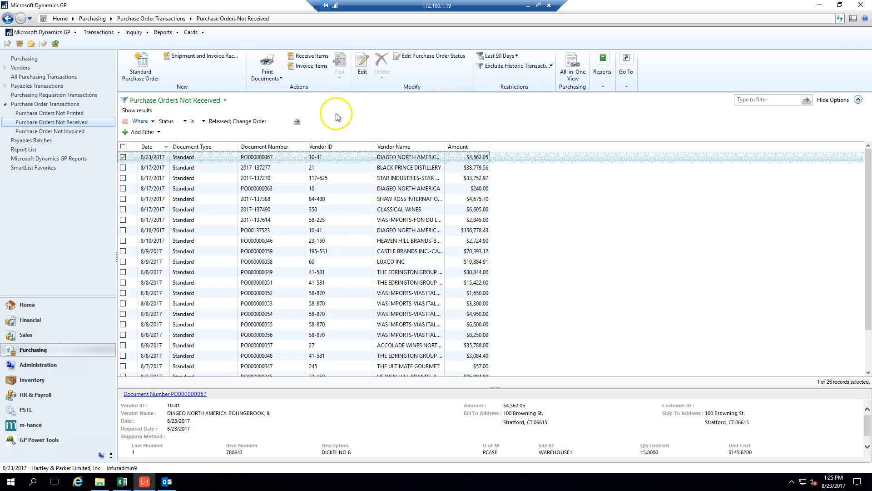
- Print the Diageo order on blank paper to the screen instead of the printer, skip the exception report, and close the preview
{"action": "left_click", "coordinate": [279, 75]}
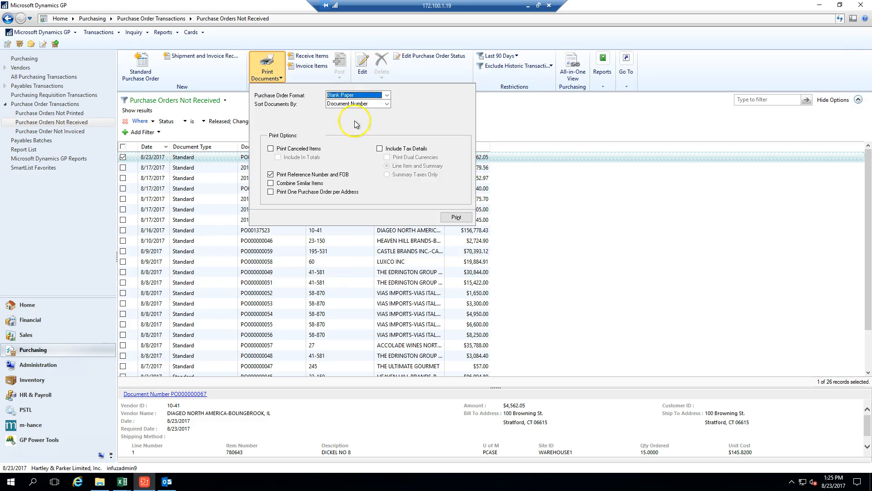
{"action": "left_click", "coordinate": [454, 217]}
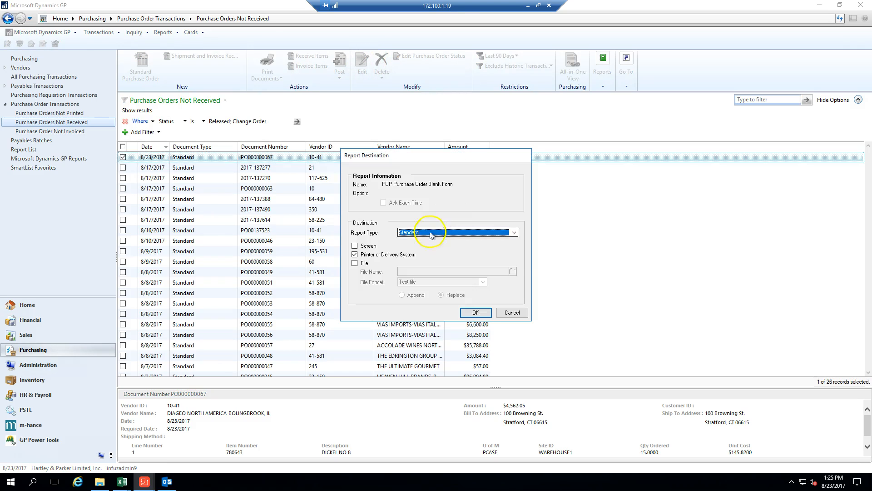
{"action": "left_click", "coordinate": [354, 245]}
{"action": "left_click", "coordinate": [354, 254]}
{"action": "left_click", "coordinate": [473, 313]}
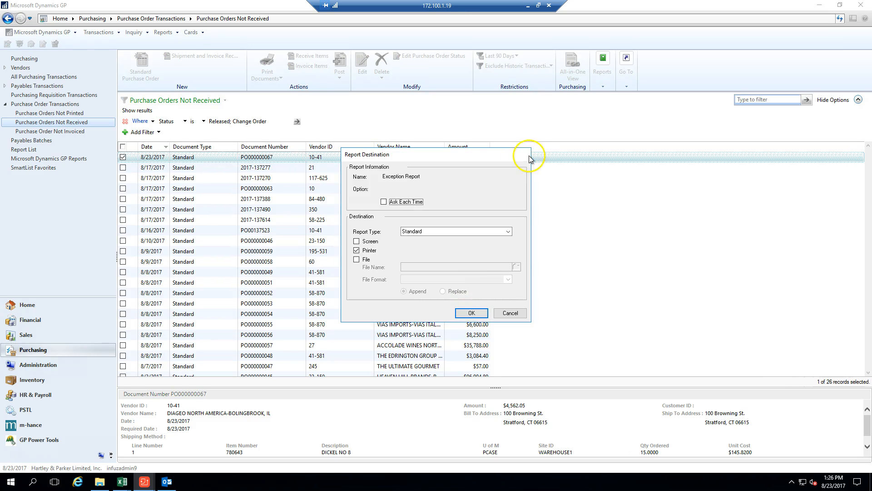
{"action": "left_click", "coordinate": [506, 312]}
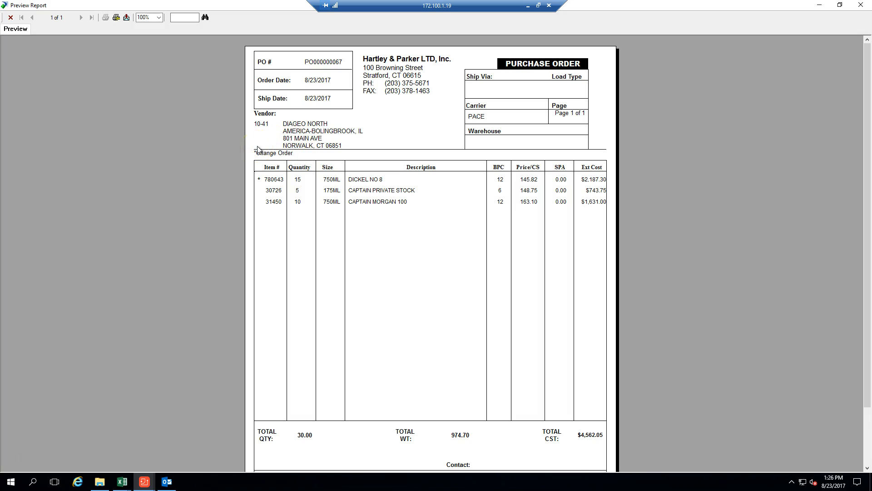
{"action": "left_click", "coordinate": [11, 17]}
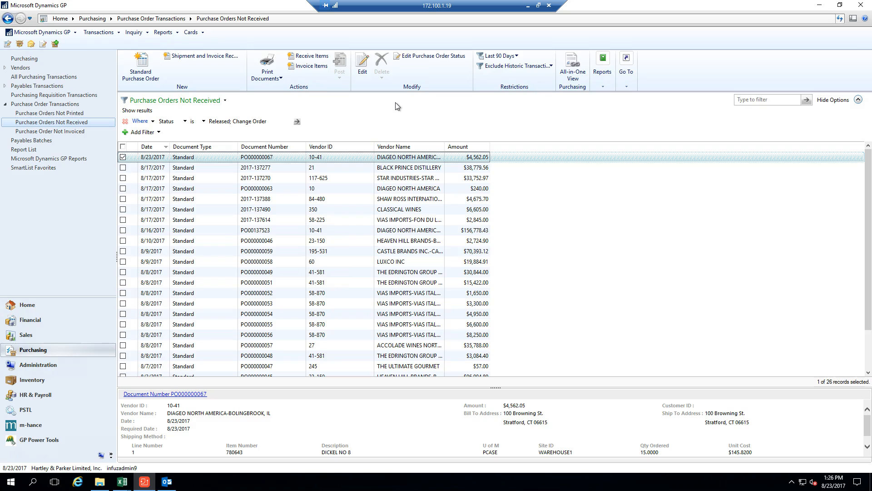
- Edit the Diageo order's status and set the quantity canceled for item 780643 to 10
{"action": "left_click", "coordinate": [237, 158]}
{"action": "left_click", "coordinate": [425, 56]}
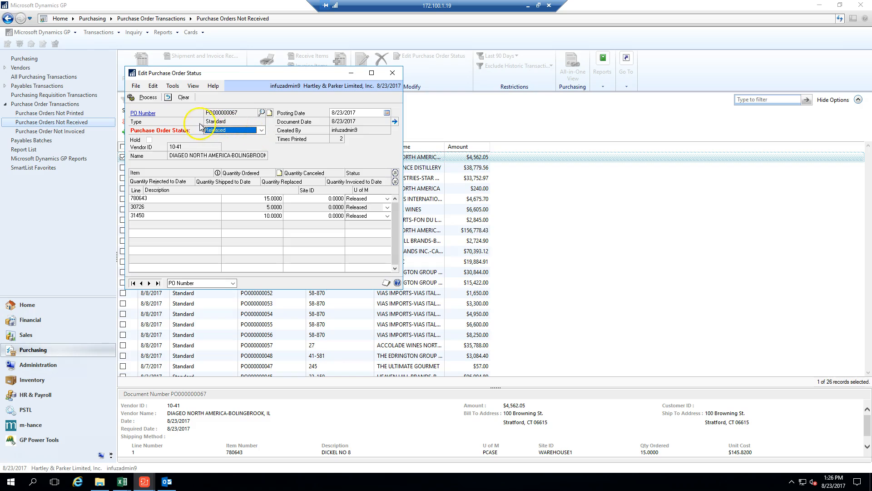
{"action": "left_click", "coordinate": [320, 202]}
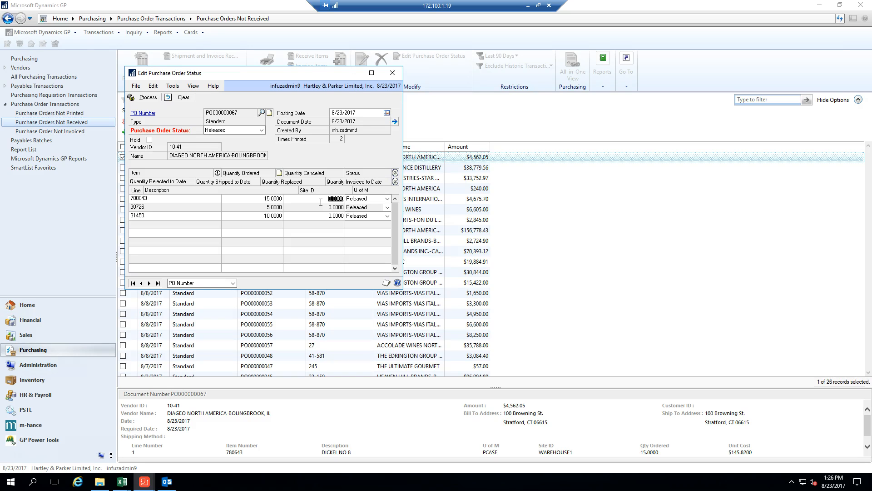
{"action": "type", "text": "10"}
{"action": "key", "text": "Tab"}
{"action": "left_click", "coordinate": [266, 131]}
{"action": "left_click", "coordinate": [262, 131]}
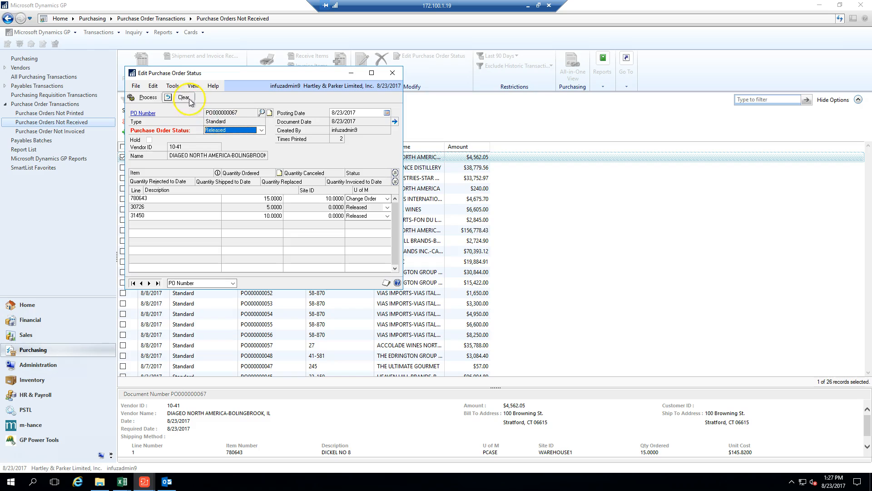
- Close the status window and process the changes, skipping the edited status journal and closing the on-screen reports
{"action": "left_click", "coordinate": [393, 74]}
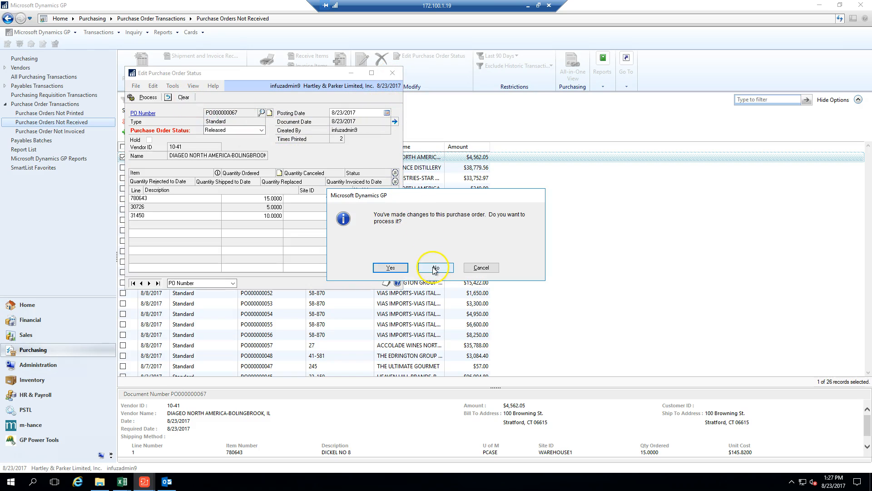
{"action": "left_click", "coordinate": [390, 268]}
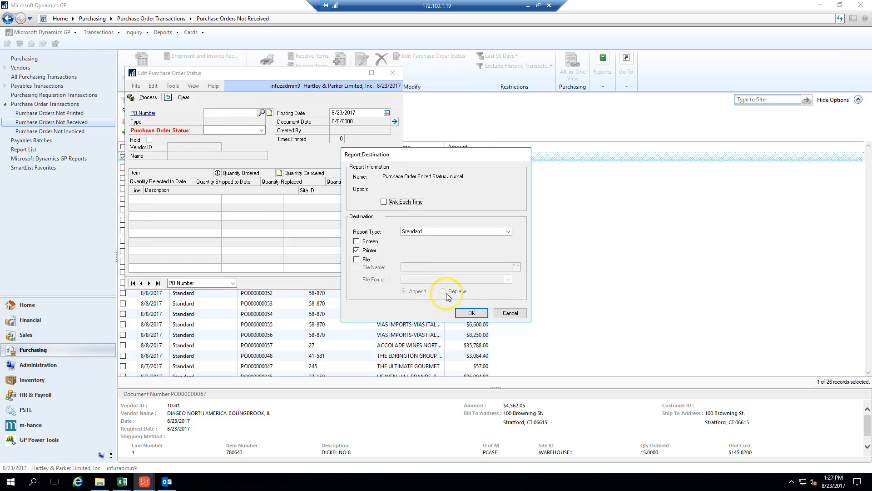
{"action": "left_click", "coordinate": [507, 314]}
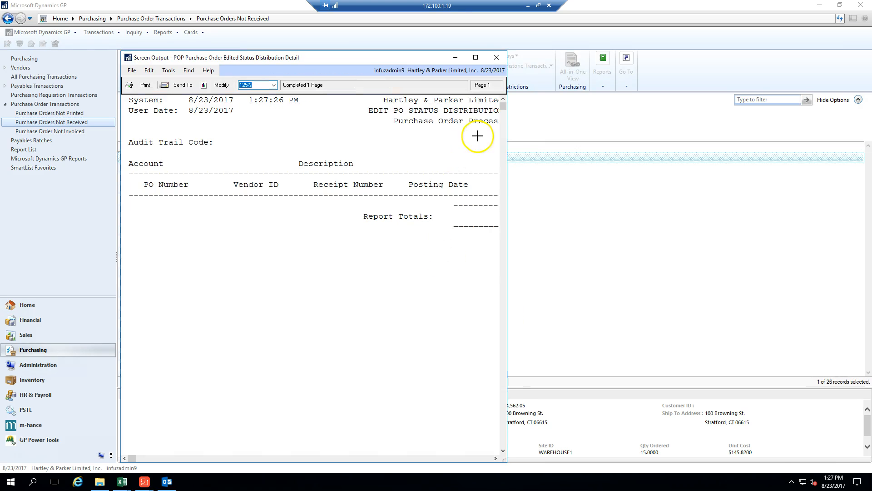
{"action": "left_click", "coordinate": [496, 57]}
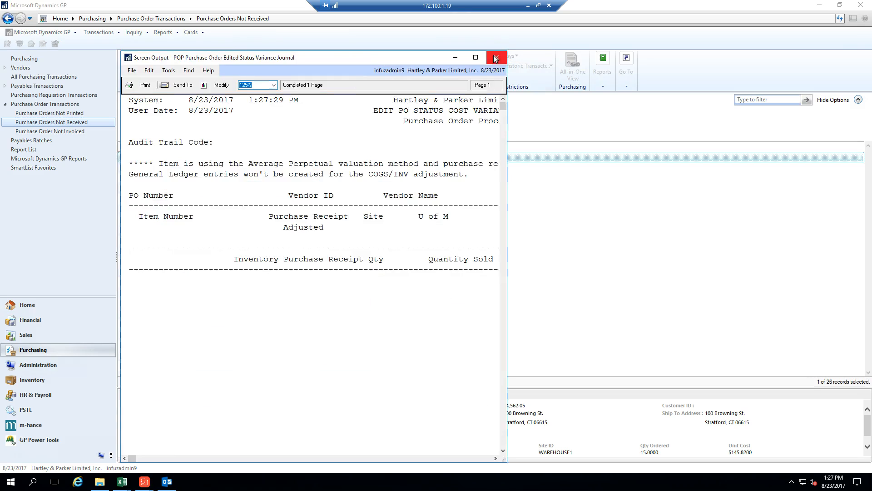
{"action": "left_click", "coordinate": [496, 57]}
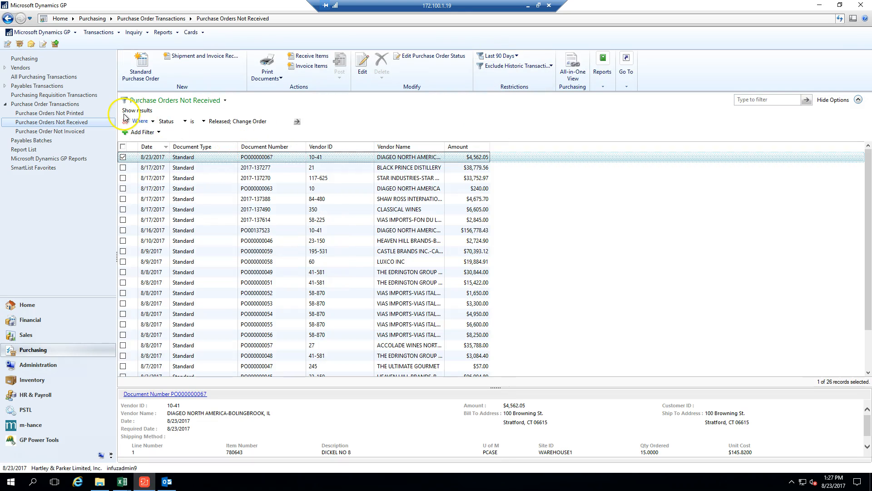
- View the lists of purchase orders not invoiced and not printed
{"action": "left_click", "coordinate": [84, 131]}
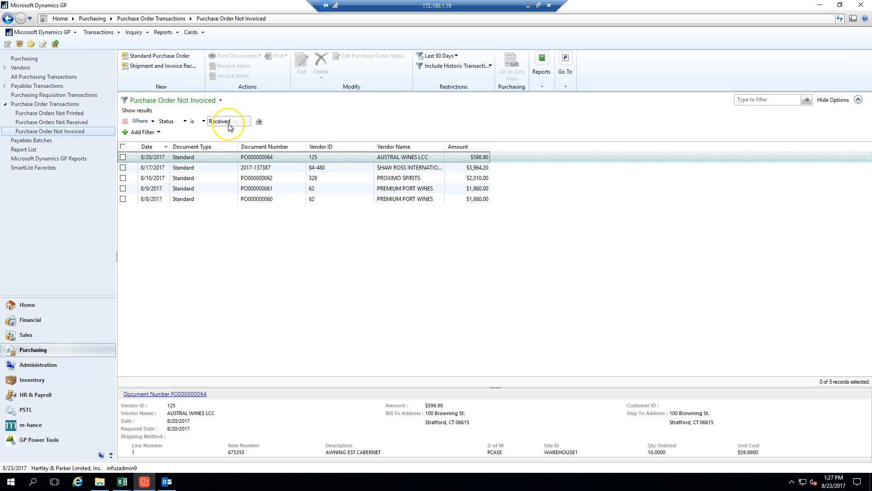
{"action": "left_click", "coordinate": [99, 123]}
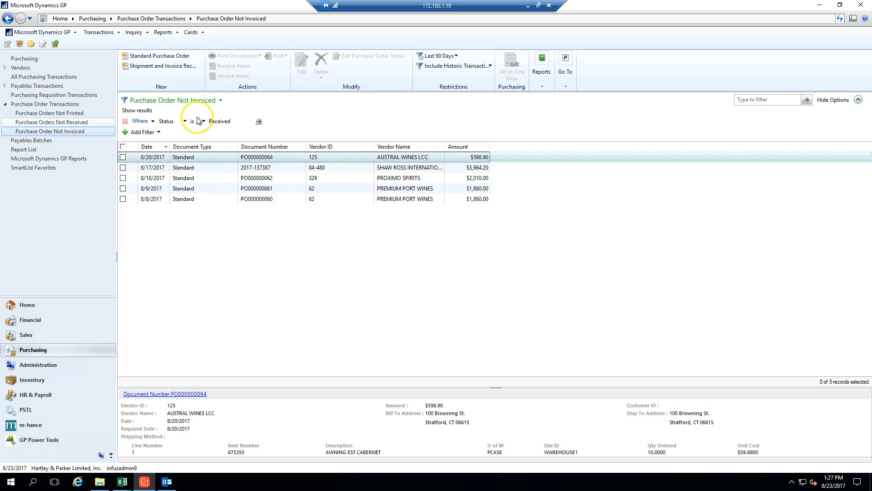
{"action": "left_click", "coordinate": [76, 114]}
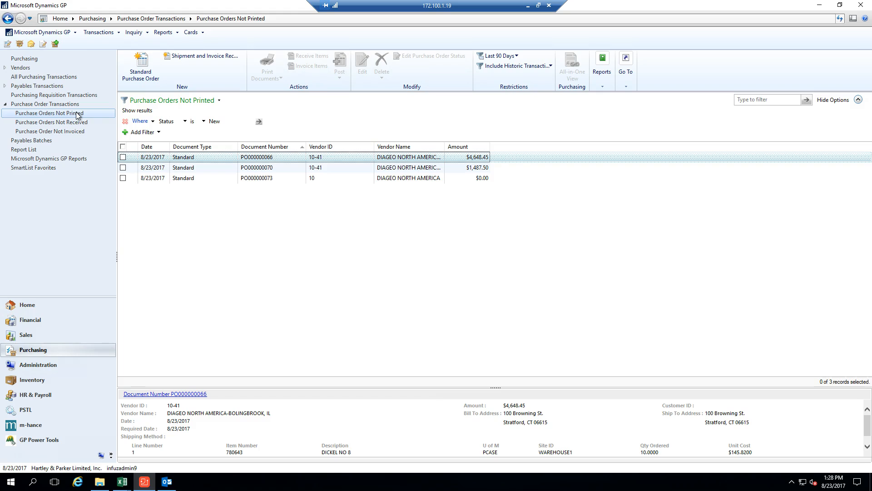
- Reopen the 8/23/2017 Diageo North America order for editing from the not-received list
{"action": "left_click", "coordinate": [99, 121]}
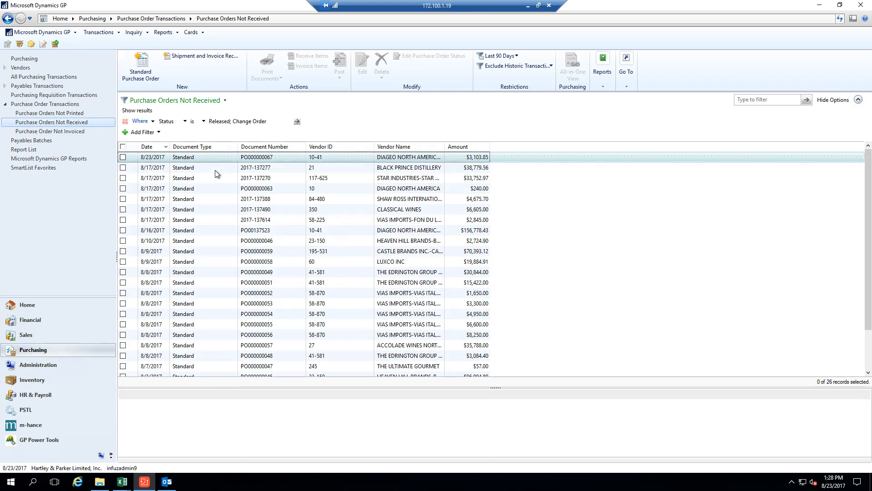
{"action": "left_click", "coordinate": [123, 157]}
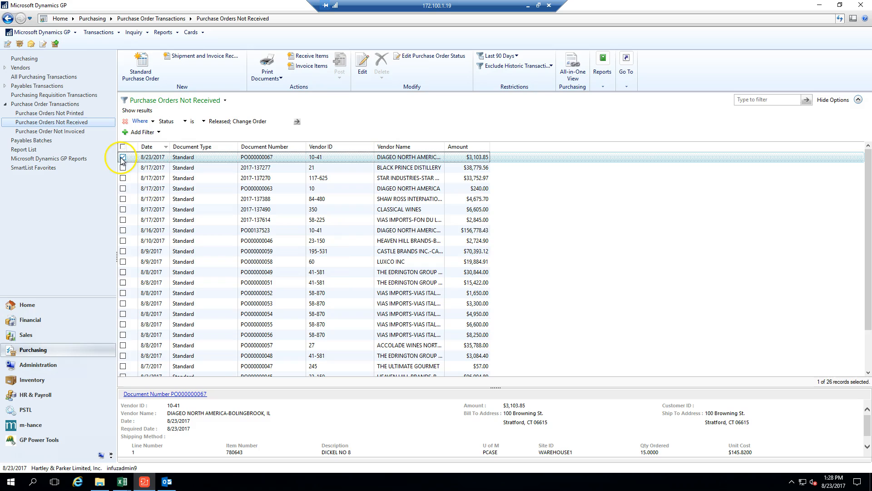
{"action": "left_click", "coordinate": [200, 121]}
{"action": "left_click", "coordinate": [282, 106]}
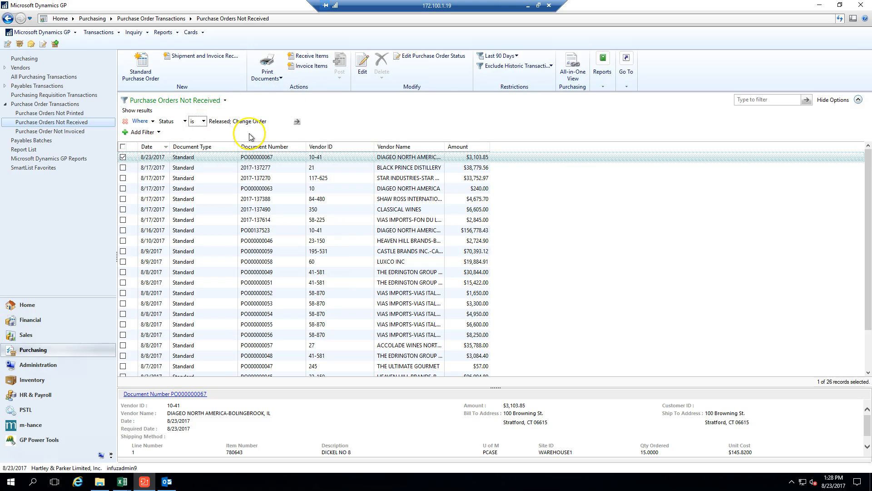
{"action": "left_click", "coordinate": [361, 66]}
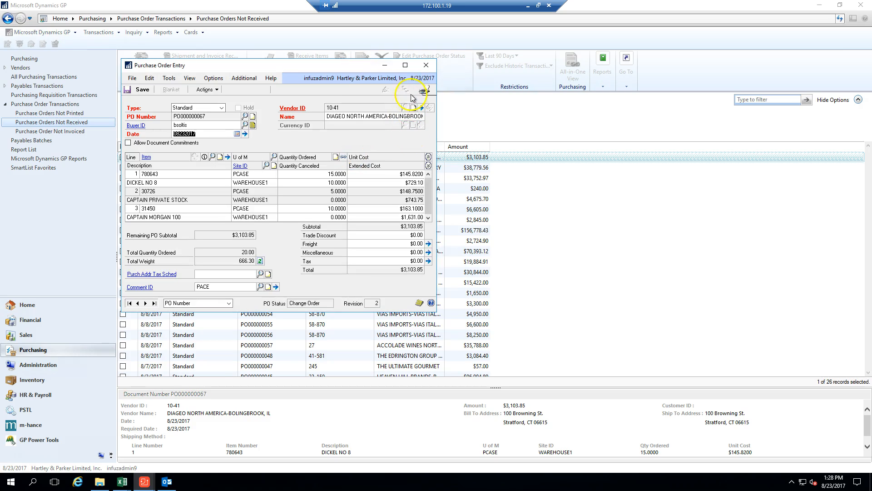
- Print the Diageo change order in the Other Form format, deliver it through the Forms Printer Delivery System, and dismiss the delivery messages
{"action": "left_click", "coordinate": [300, 66]}
{"action": "left_click", "coordinate": [424, 92]}
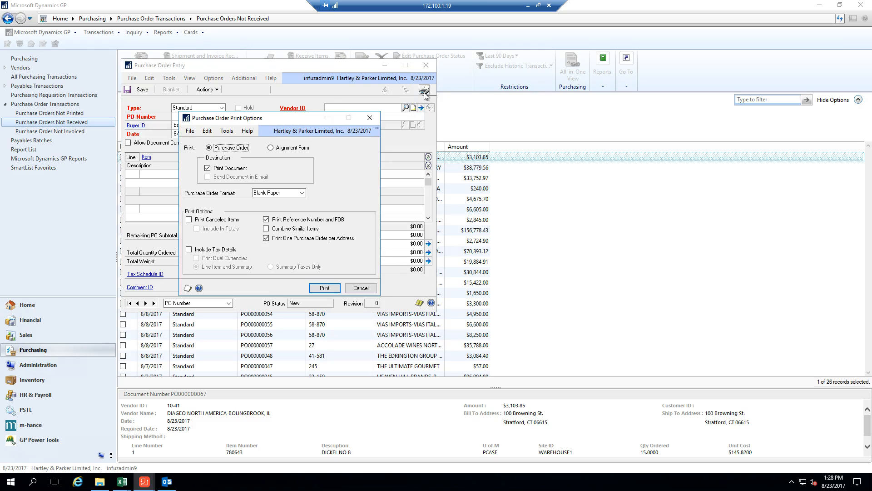
{"action": "left_click", "coordinate": [302, 193]}
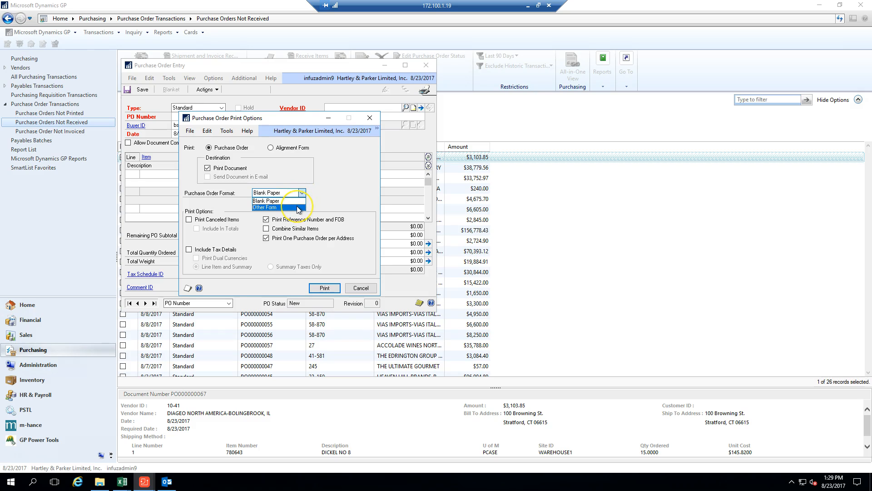
{"action": "left_click", "coordinate": [298, 207]}
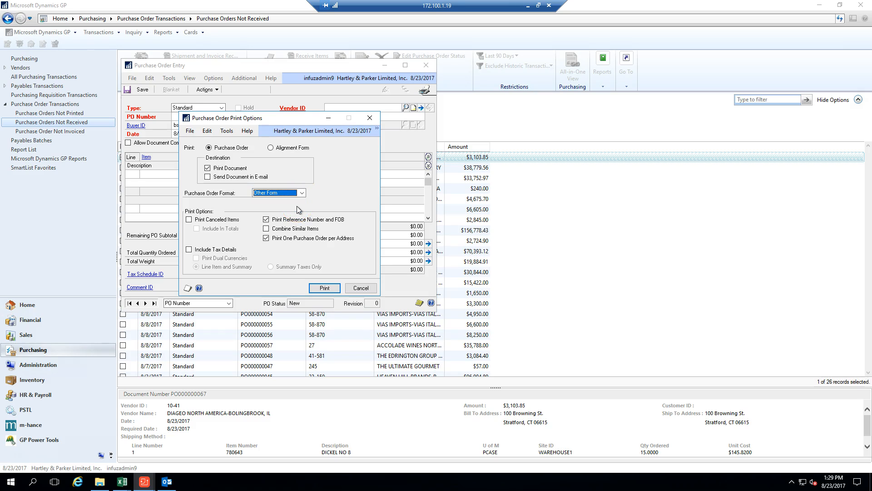
{"action": "left_click", "coordinate": [324, 288]}
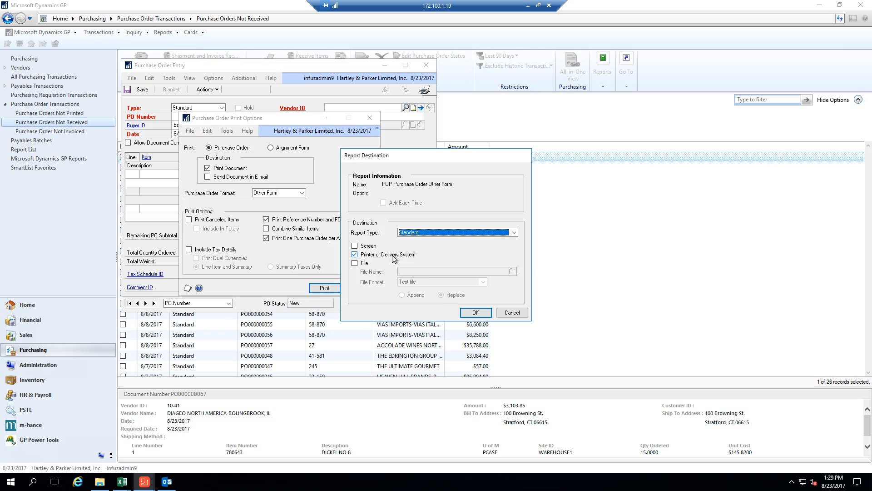
{"action": "left_click", "coordinate": [483, 313]}
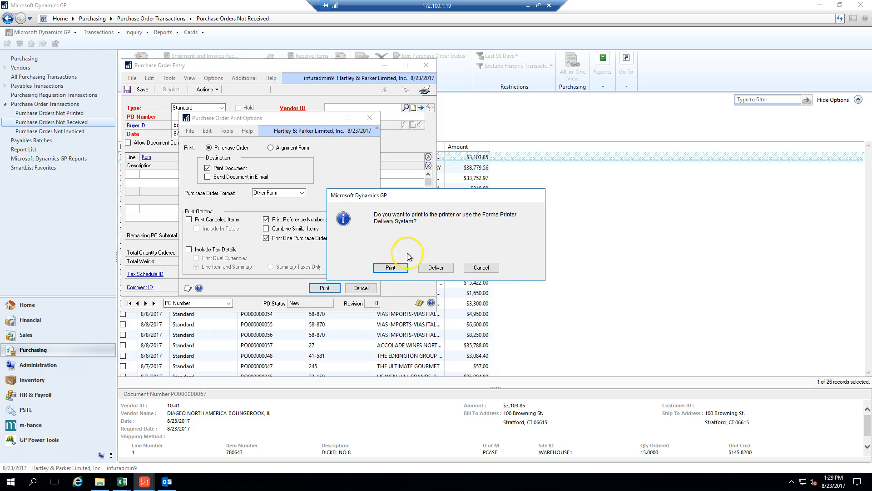
{"action": "left_click", "coordinate": [437, 268]}
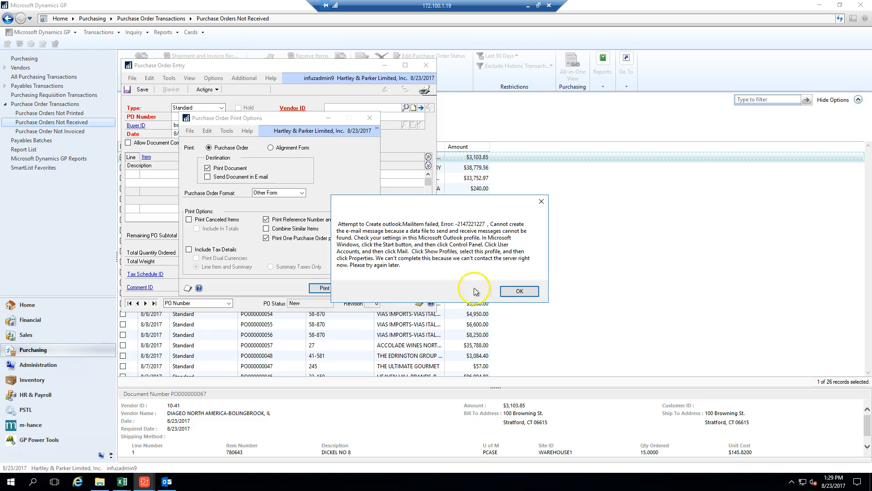
{"action": "left_click", "coordinate": [519, 293]}
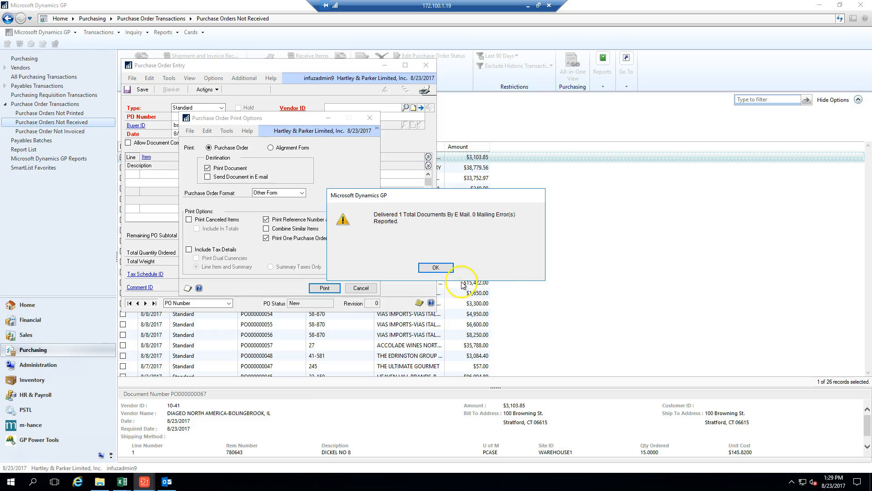
{"action": "left_click", "coordinate": [436, 268]}
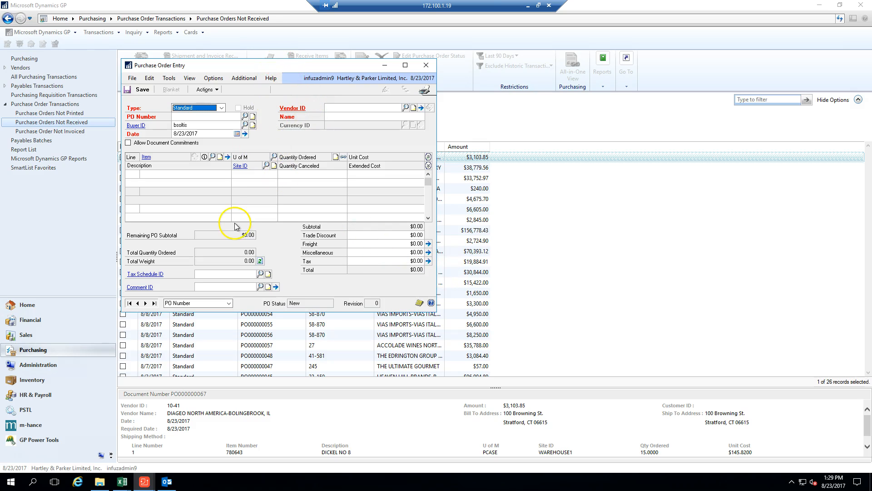
- Switch to Outlook, dismiss its sign-in prompt, and close the Purchase Order Entry window
{"action": "left_click", "coordinate": [167, 482]}
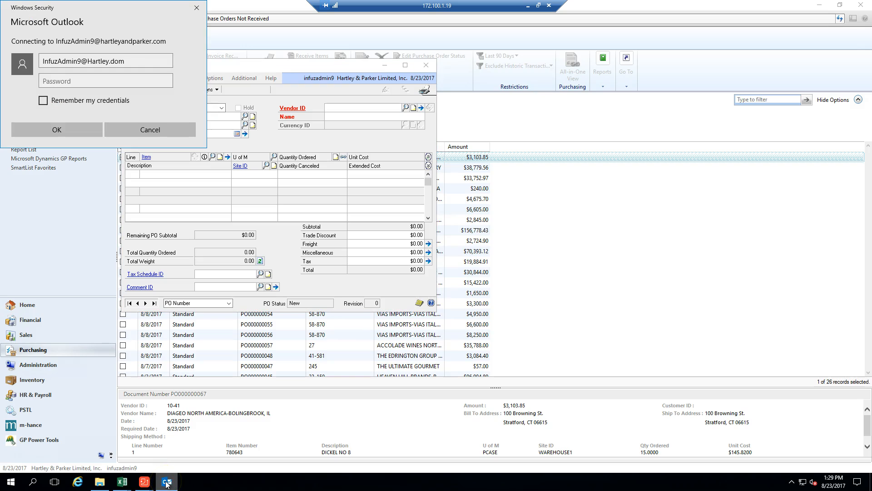
{"action": "left_click", "coordinate": [196, 8]}
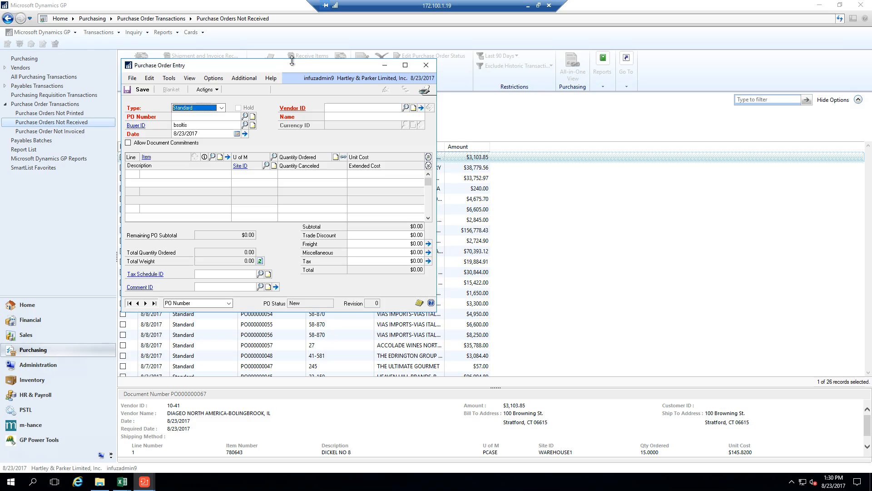
{"action": "left_click", "coordinate": [425, 66]}
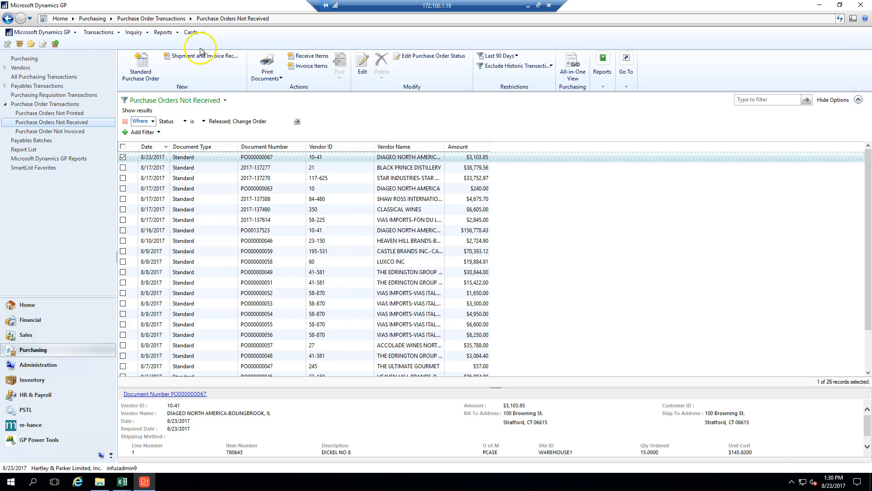
{"action": "left_click", "coordinate": [202, 32]}
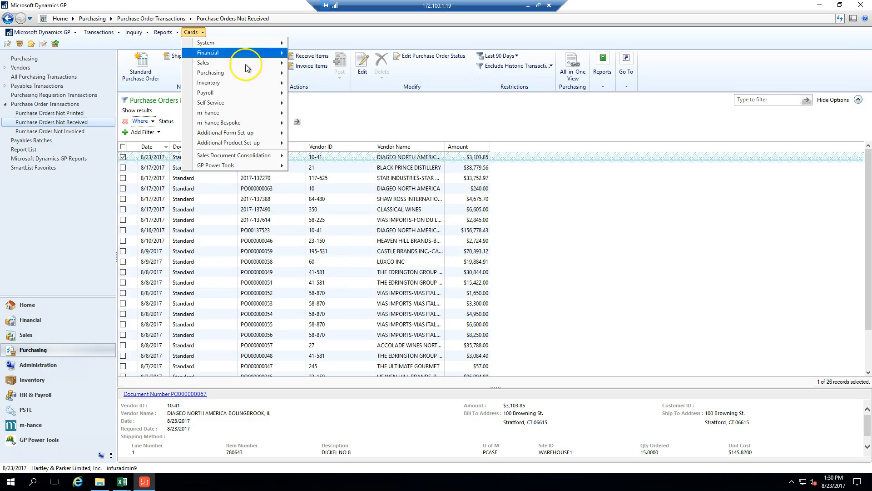
{"action": "mouse_move", "coordinate": [246, 73]}
{"action": "left_click", "coordinate": [313, 73]}
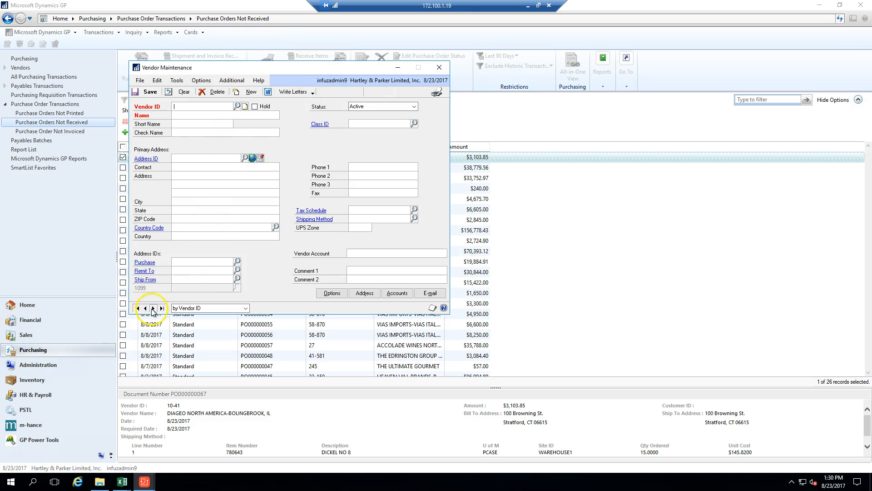
{"action": "type", "text": "10"}
{"action": "key", "text": "Tab"}
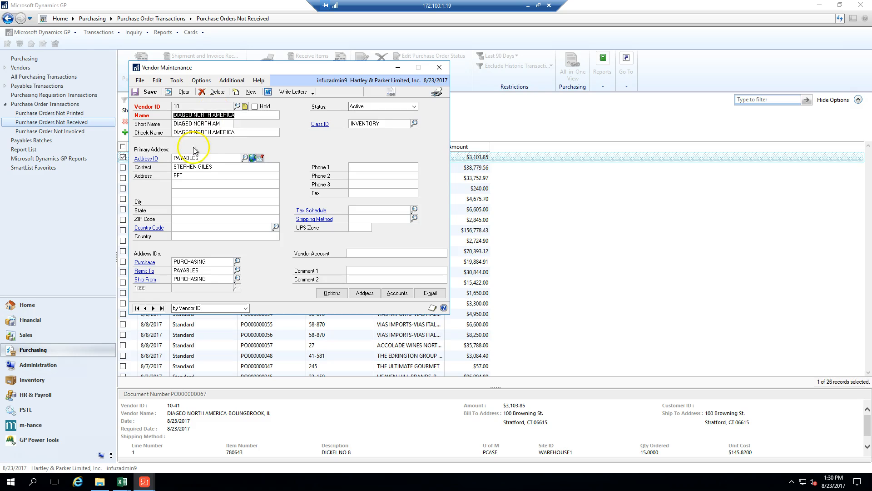
{"action": "left_click", "coordinate": [364, 294]}
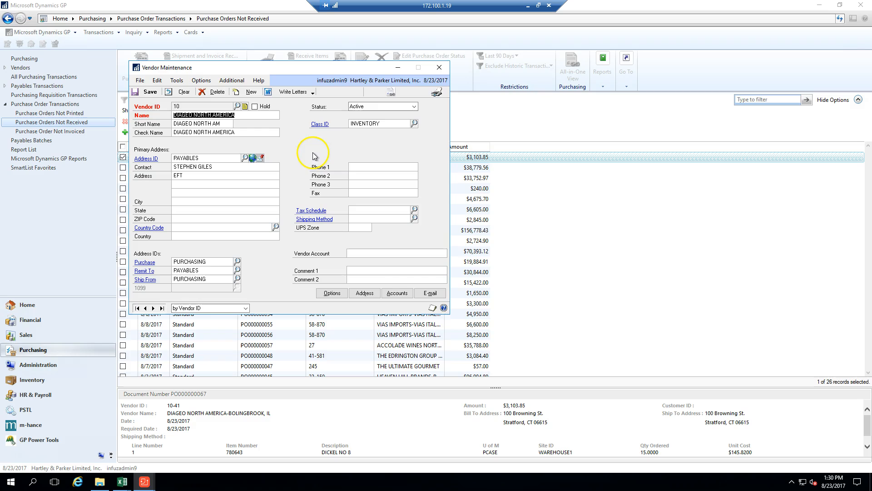
{"action": "left_click", "coordinate": [439, 67]}
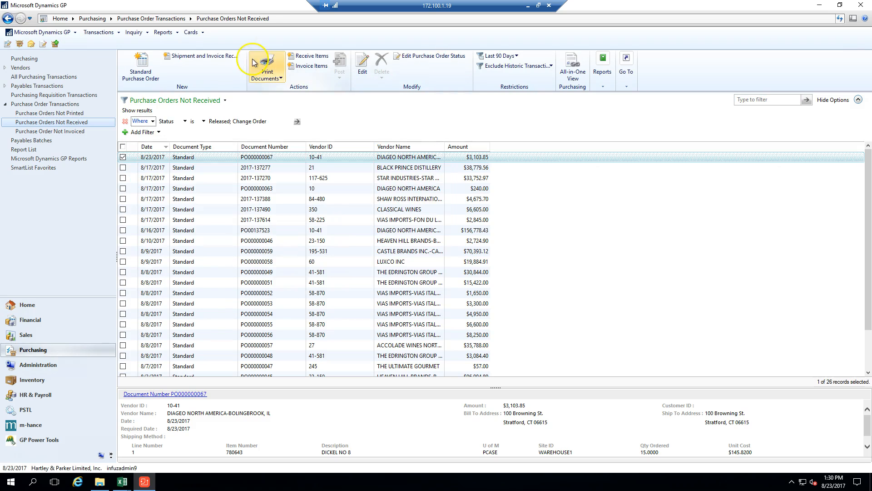
- Open the vendor card for vendor ID 10 and show the internet information of its PURCHASING address
{"action": "left_click", "coordinate": [190, 32]}
{"action": "mouse_move", "coordinate": [274, 67]}
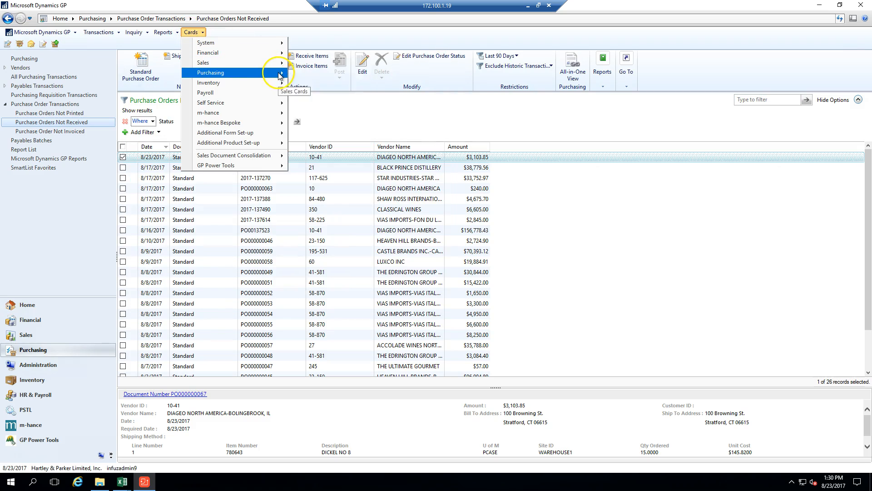
{"action": "left_click", "coordinate": [316, 77]}
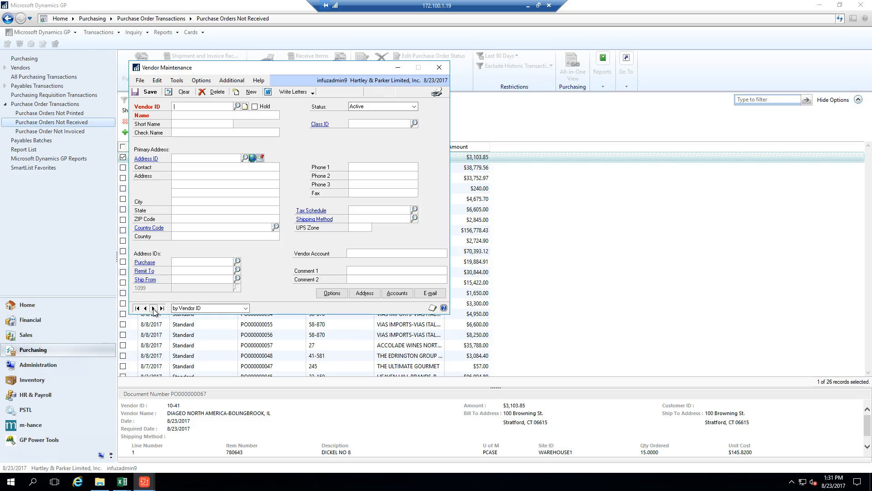
{"action": "type", "text": "10"}
{"action": "key", "text": "Tab"}
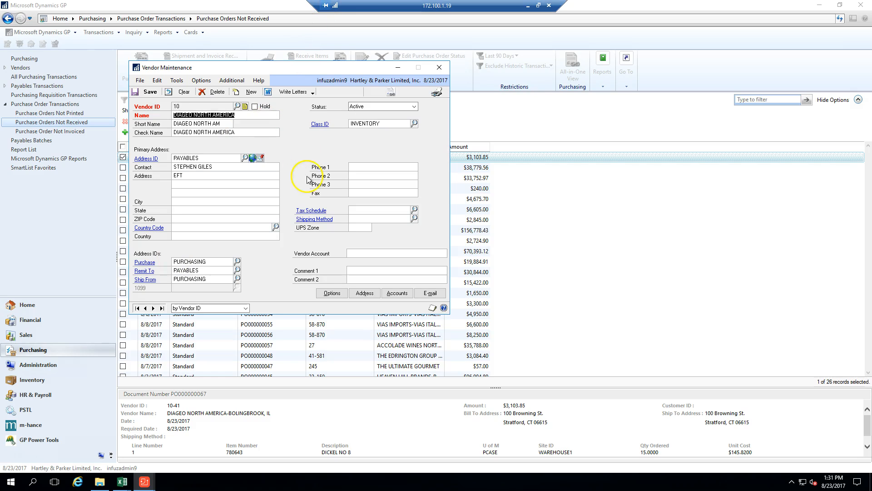
{"action": "left_click", "coordinate": [365, 293]}
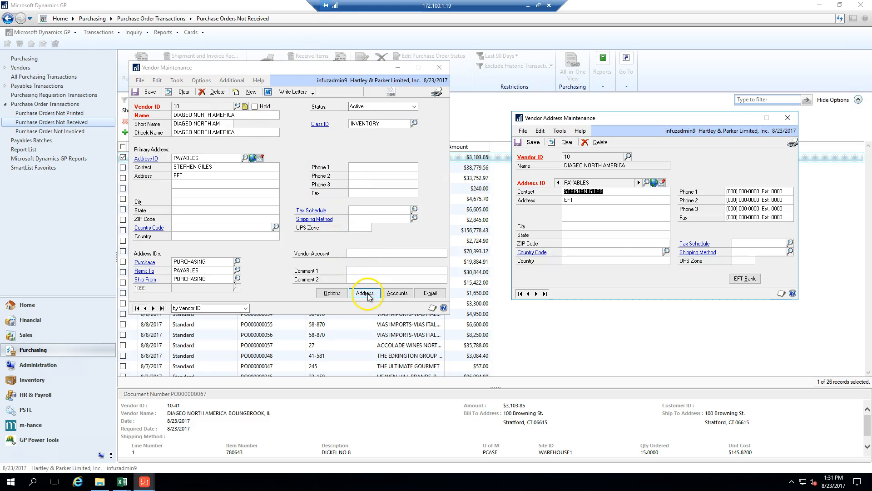
{"action": "left_click", "coordinate": [639, 182]}
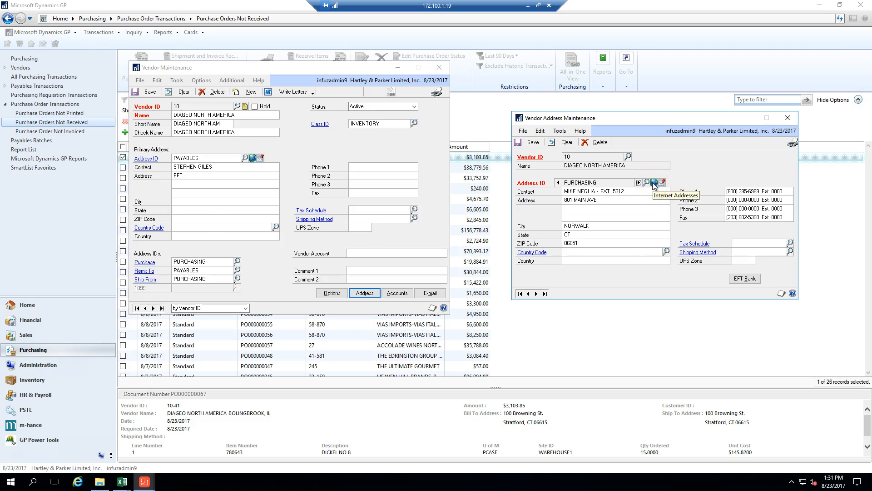
{"action": "left_click", "coordinate": [654, 183]}
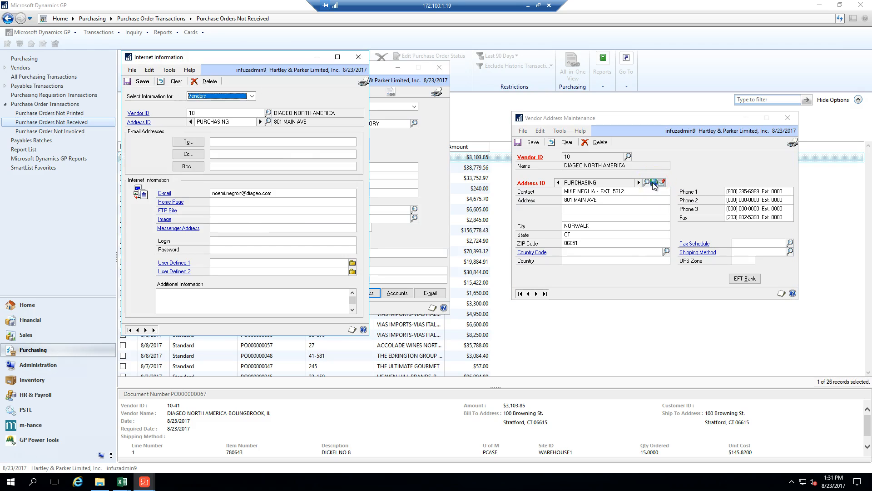
- Append a semicolon to the PURCHASING address's e-mail entry, save the internet information, and close the vendor windows
{"action": "left_click", "coordinate": [280, 192]}
{"action": "left_click", "coordinate": [166, 72]}
{"action": "left_click", "coordinate": [142, 83]}
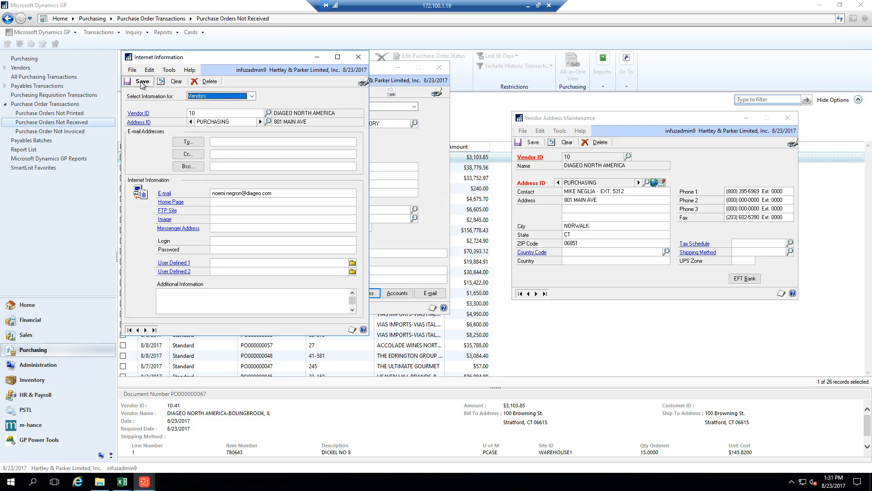
{"action": "left_click", "coordinate": [278, 193]}
{"action": "left_click", "coordinate": [279, 193]}
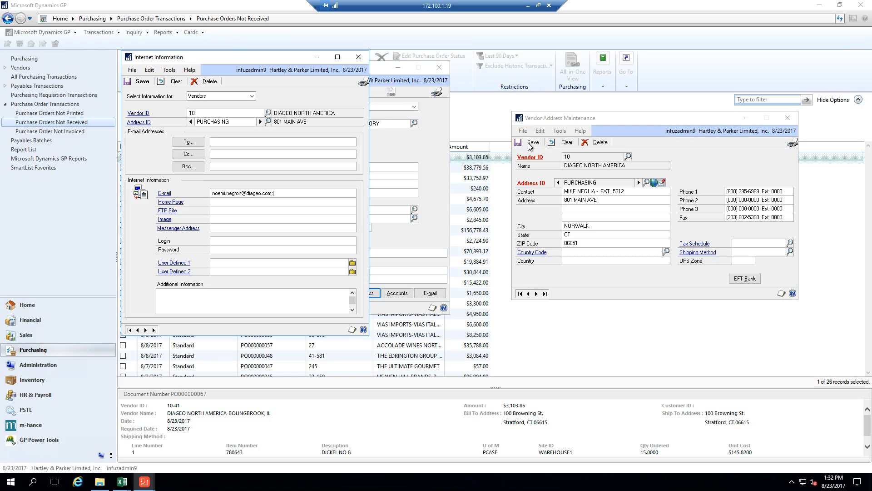
{"action": "left_click", "coordinate": [140, 82]}
{"action": "left_click", "coordinate": [142, 82]}
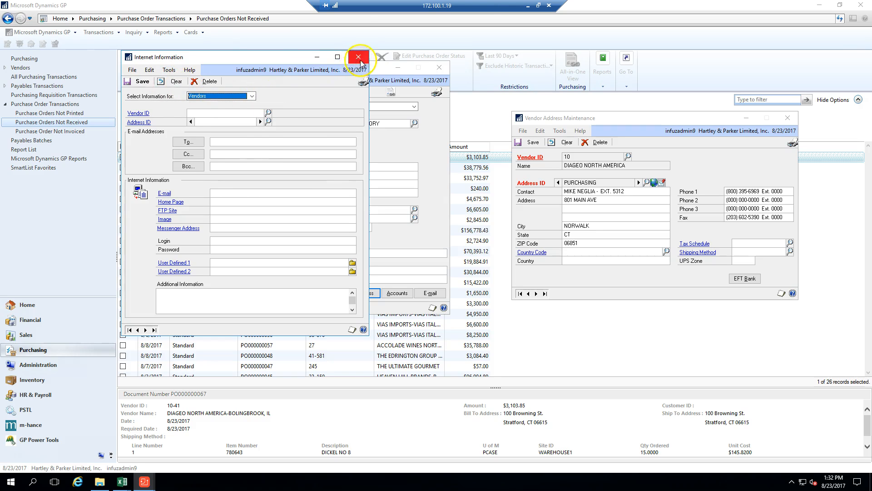
{"action": "left_click", "coordinate": [359, 59]}
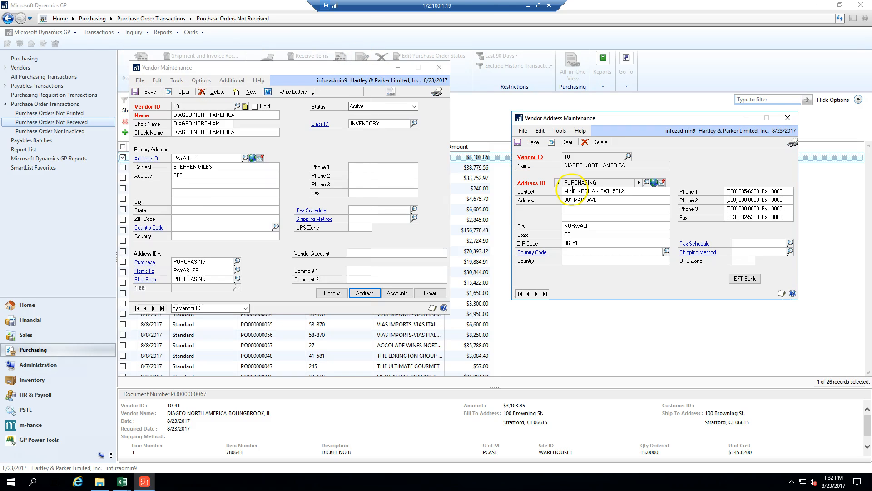
{"action": "left_click", "coordinate": [789, 120]}
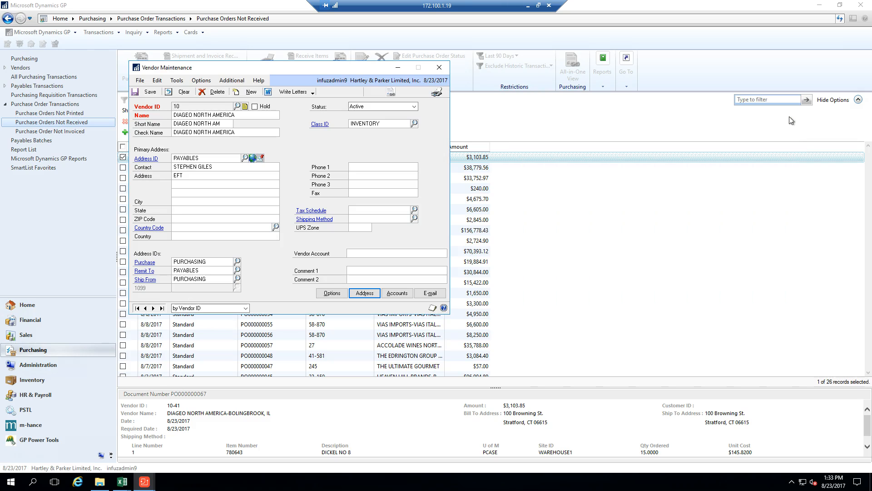
{"action": "left_click", "coordinate": [439, 68]}
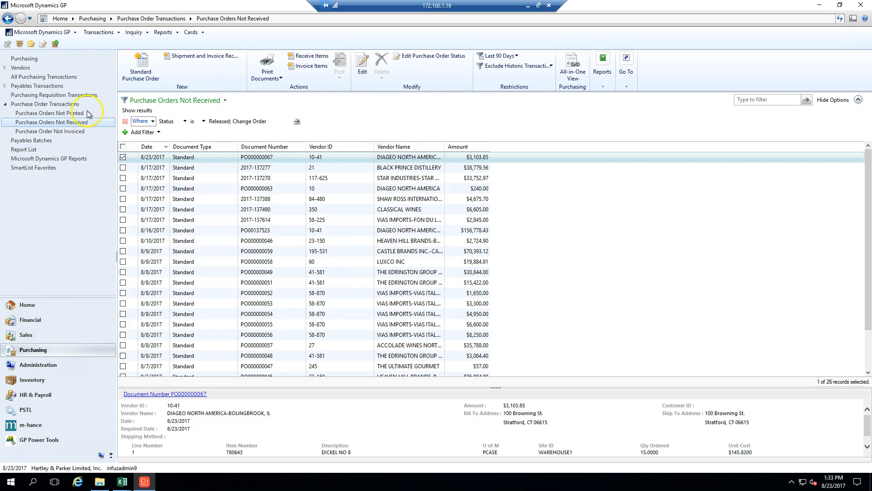
- View the default Purchase Orders list in SmartList's Purchasing folder, and close SmartList
{"action": "left_click", "coordinate": [57, 32]}
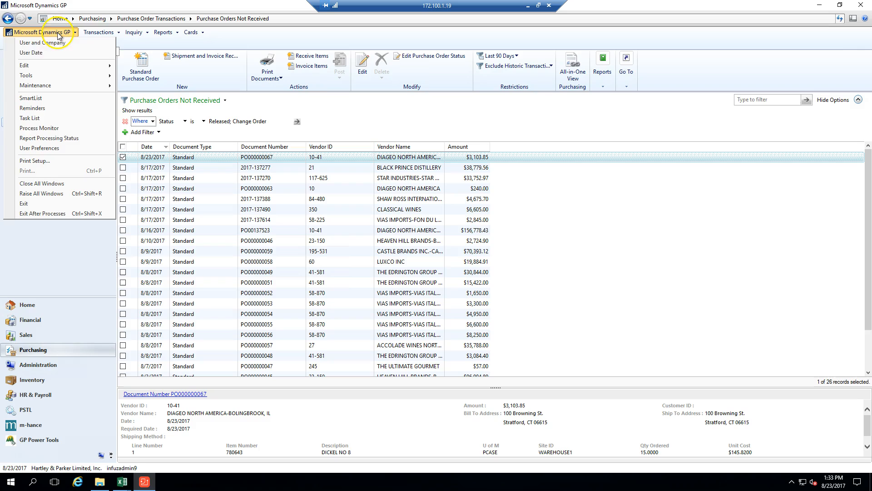
{"action": "left_click", "coordinate": [60, 99]}
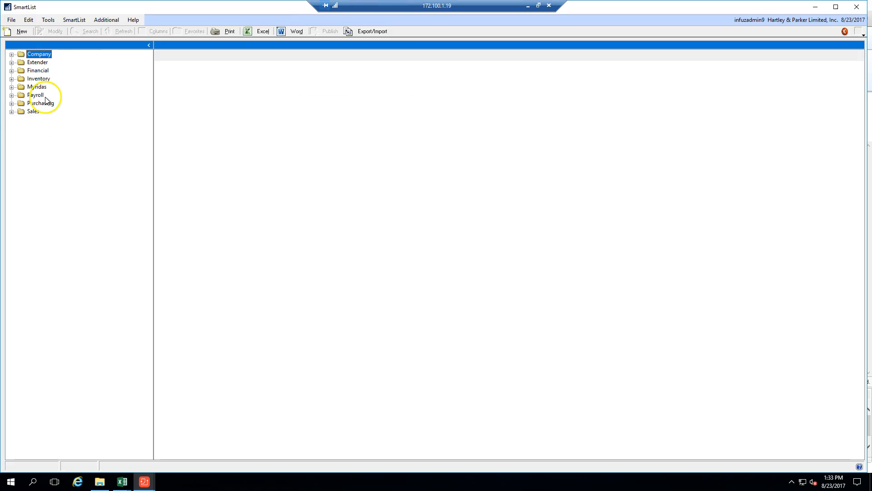
{"action": "left_click", "coordinate": [12, 104]}
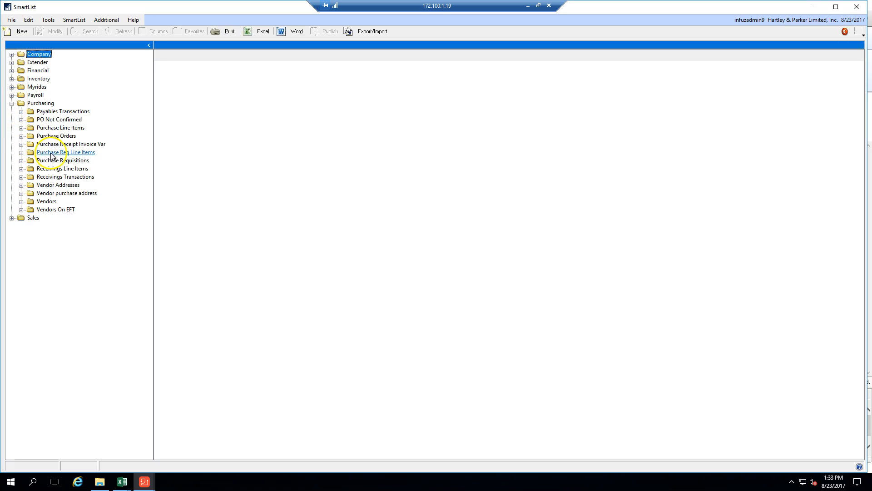
{"action": "left_click", "coordinate": [21, 136]}
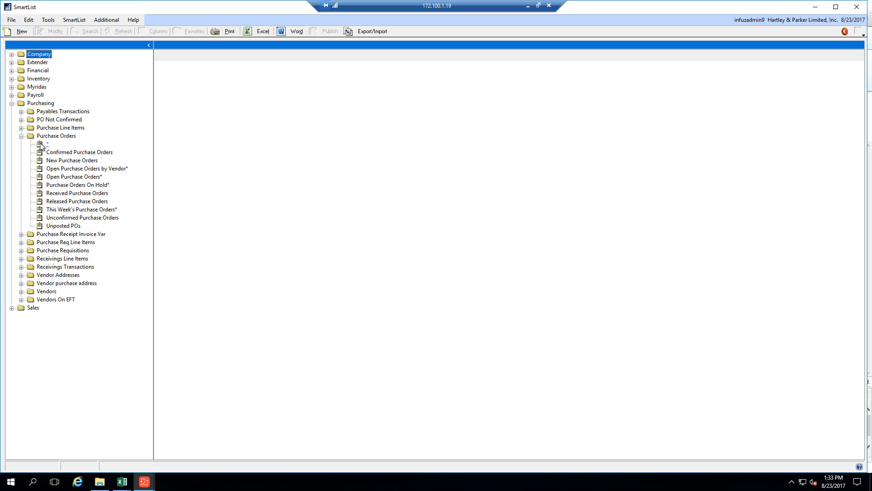
{"action": "left_click", "coordinate": [42, 145]}
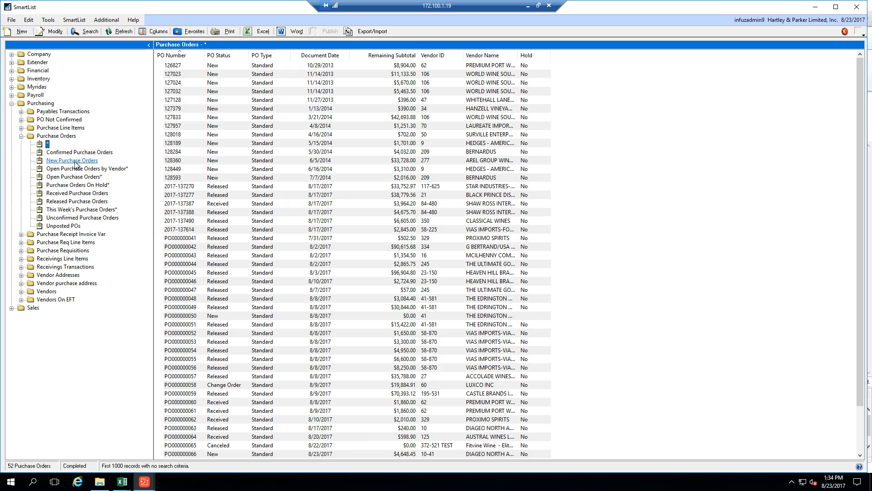
{"action": "left_click", "coordinate": [21, 136]}
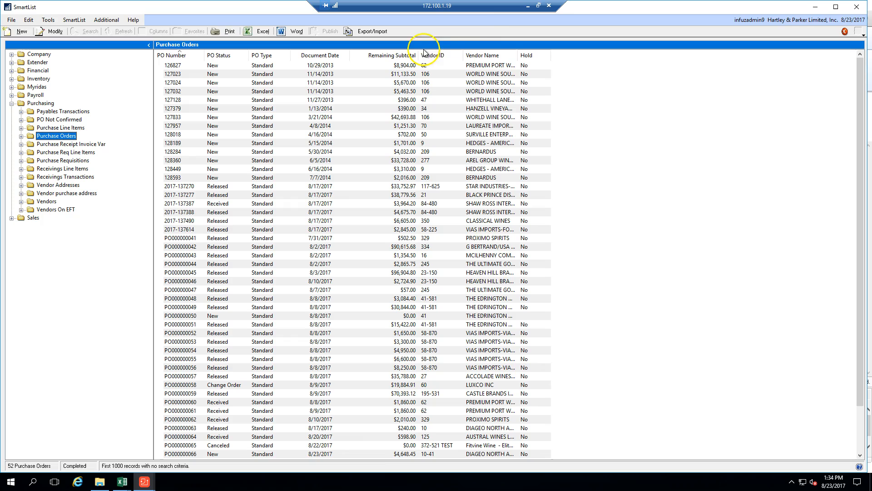
{"action": "left_click", "coordinate": [856, 7]}
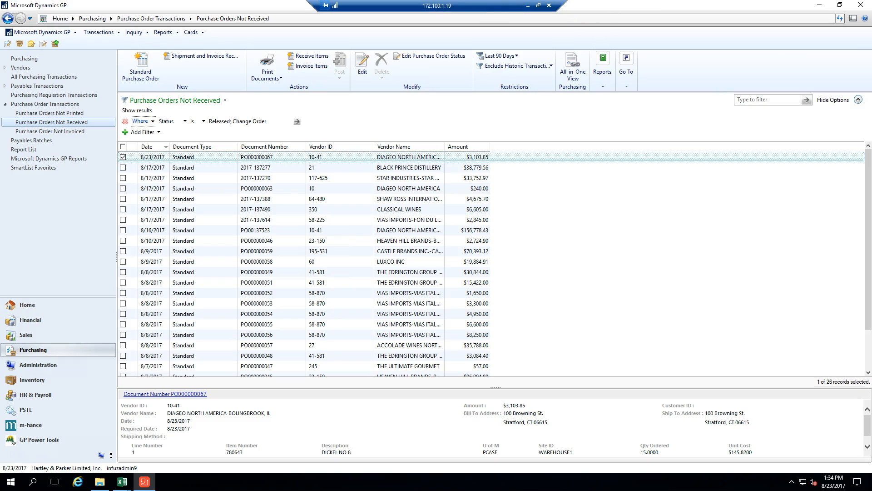
- Open SmartList, view the lists under Purchasing's Purchase Orders folder, and close SmartList
{"action": "left_click", "coordinate": [74, 32]}
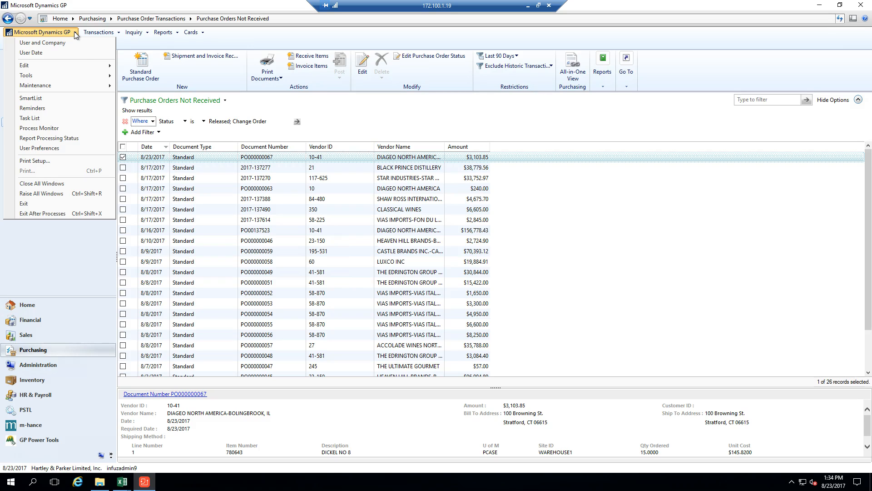
{"action": "left_click", "coordinate": [63, 97]}
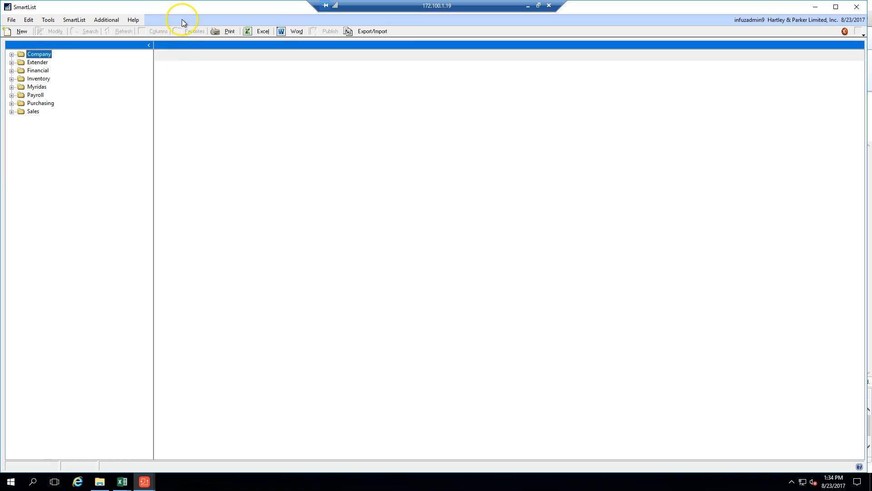
{"action": "left_click", "coordinate": [12, 103]}
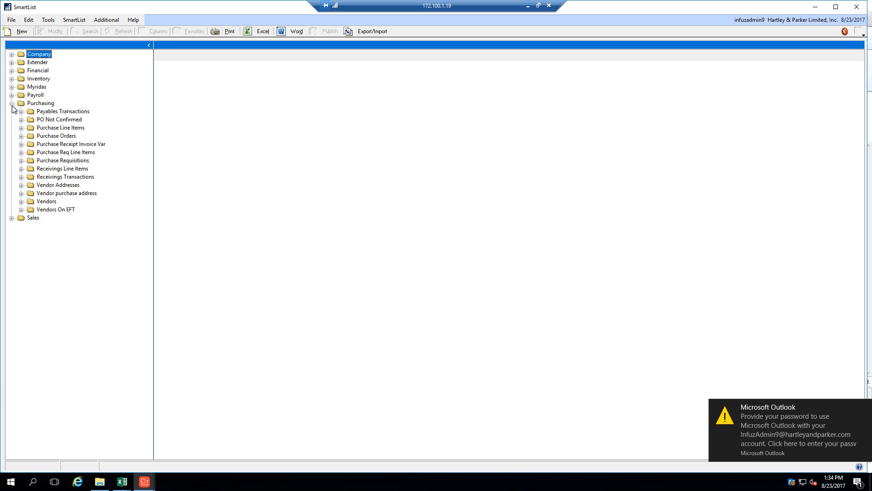
{"action": "left_click", "coordinate": [21, 136]}
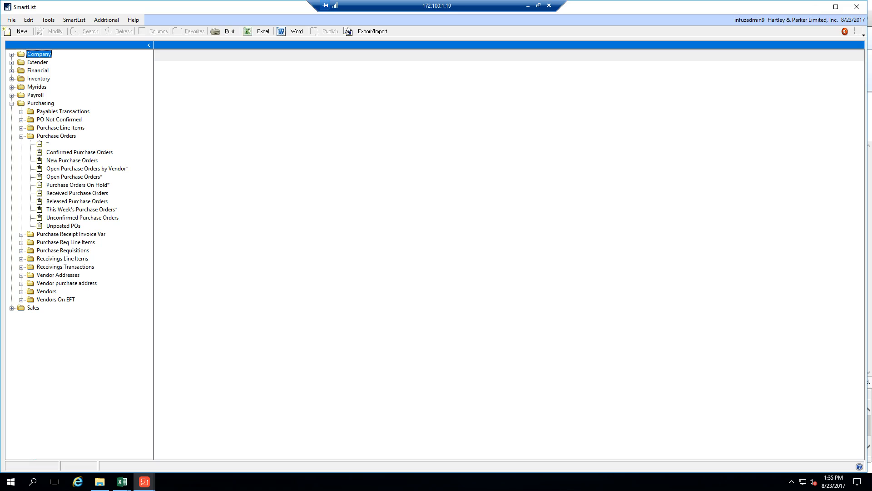
{"action": "left_click", "coordinate": [860, 8]}
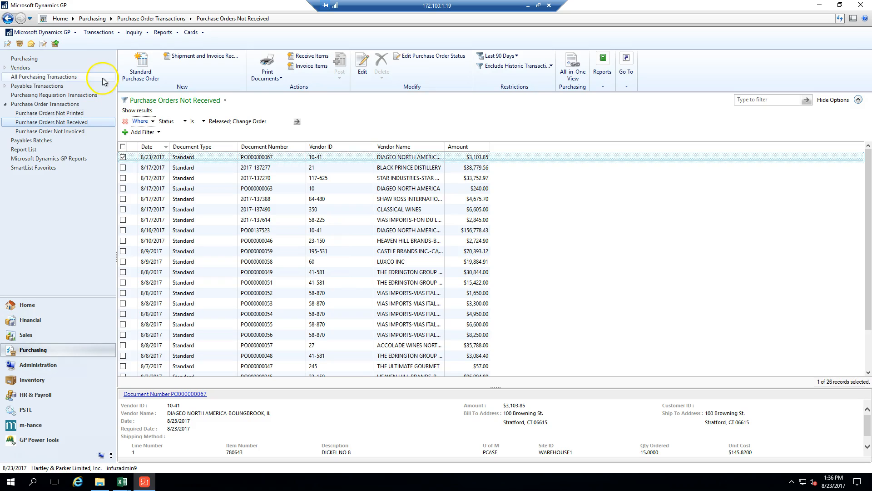
- Open the selected Diageo North America-Bolingbrook purchase order for editing and review its purchasing dates, including the required date
{"action": "left_click", "coordinate": [359, 66]}
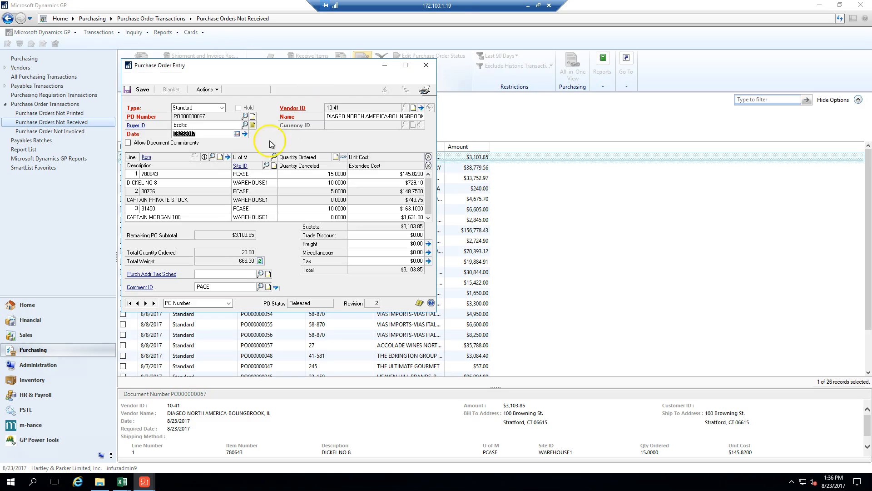
{"action": "left_click", "coordinate": [245, 133]}
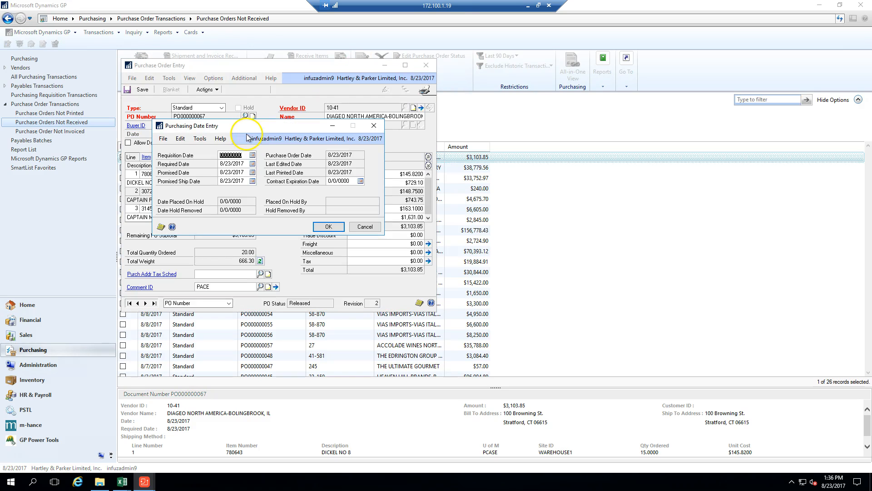
{"action": "left_click", "coordinate": [244, 165]}
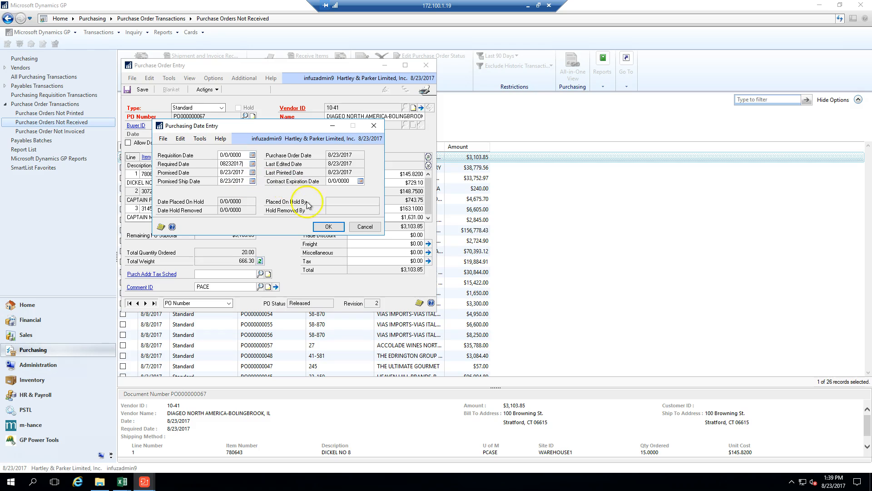
{"action": "left_click", "coordinate": [331, 227]}
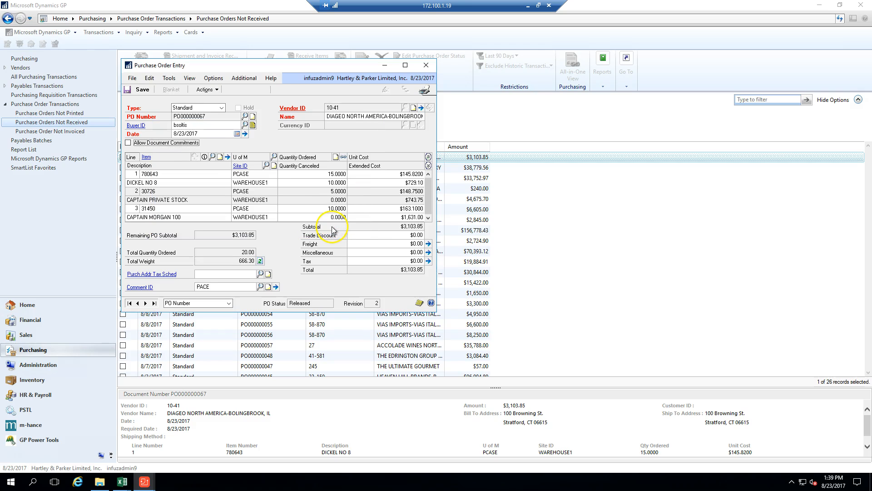
- Examine the quantity canceled on the DICKEL NO 8 line, and close the purchase order without changing it
{"action": "left_click", "coordinate": [311, 183]}
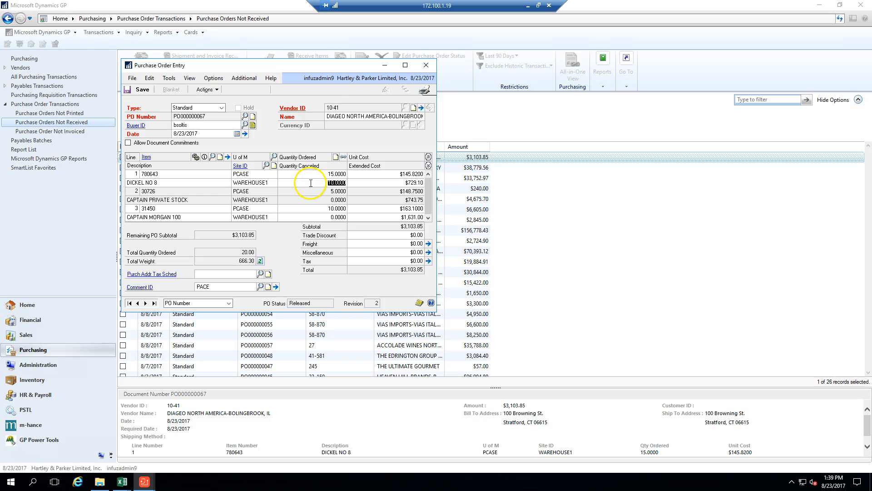
{"action": "left_click", "coordinate": [312, 184]}
{"action": "left_click", "coordinate": [320, 183]}
{"action": "double_click", "coordinate": [321, 183]}
{"action": "left_click", "coordinate": [323, 183]}
{"action": "left_click", "coordinate": [426, 65]}
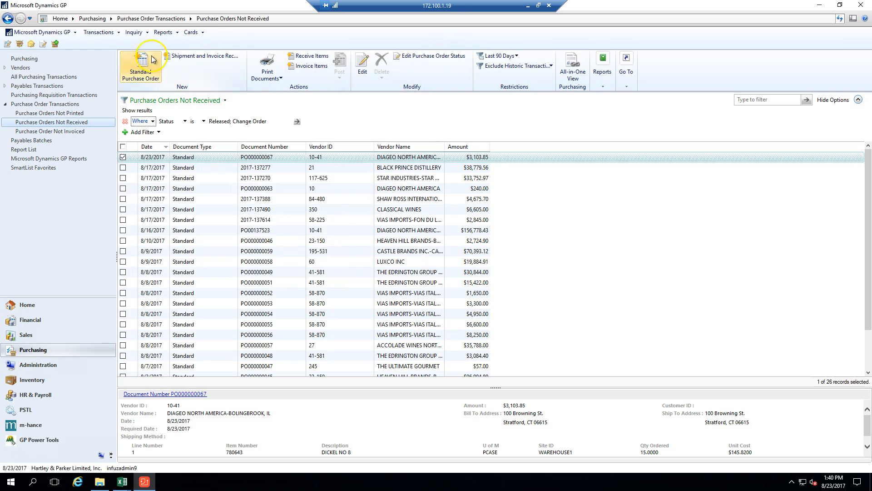
- Open SmartList and display the Canceled PO Lines list from Purchasing's Purchase Line Items folder
{"action": "left_click", "coordinate": [63, 31]}
{"action": "left_click", "coordinate": [74, 102]}
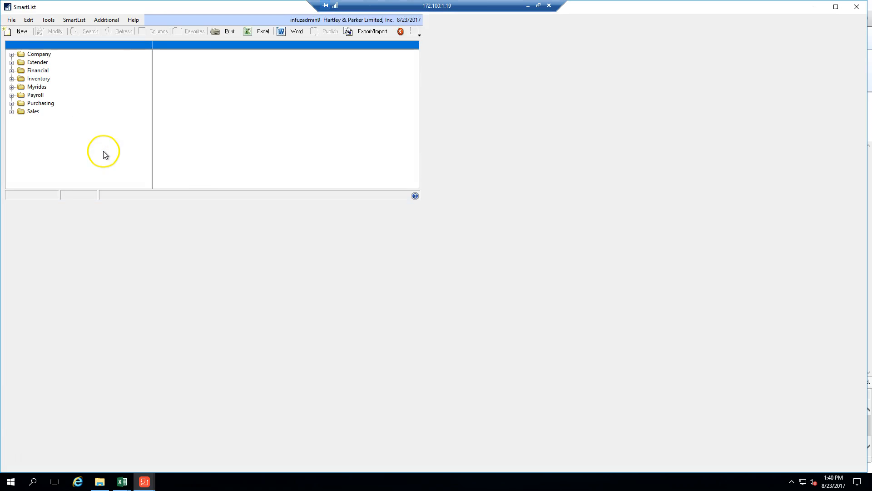
{"action": "left_click", "coordinate": [12, 103]}
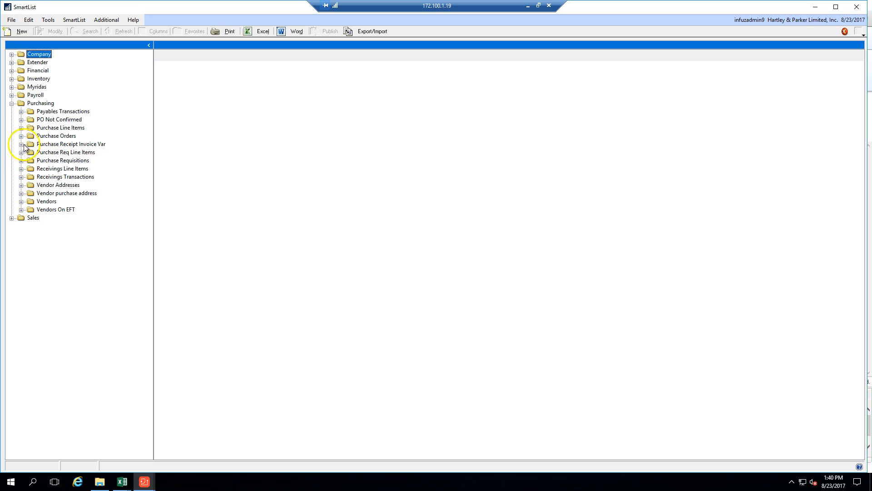
{"action": "left_click", "coordinate": [21, 128]}
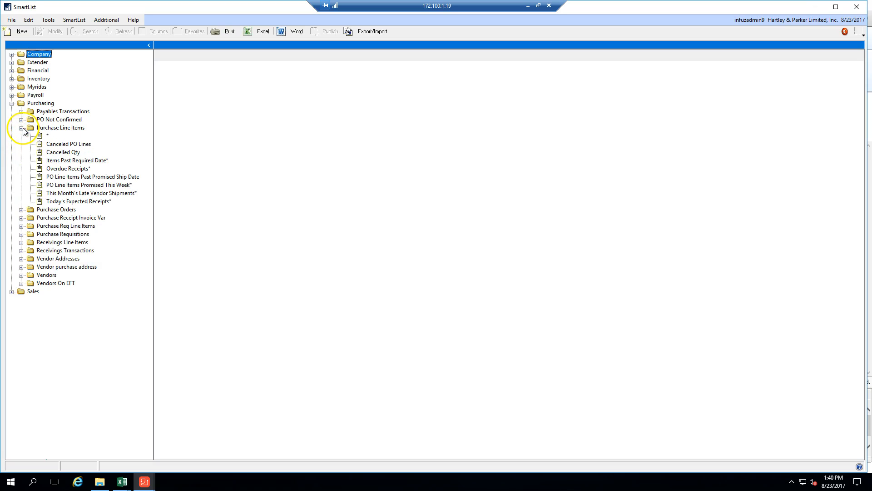
{"action": "left_click", "coordinate": [55, 145]}
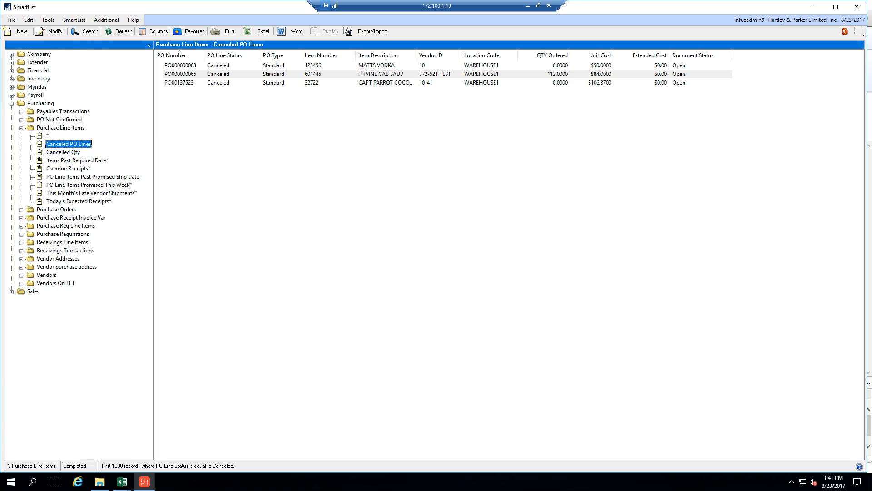
- Search the Canceled PO Lines list for records whose Vendor ID is equal to 10, and close SmartList
{"action": "left_click", "coordinate": [86, 35]}
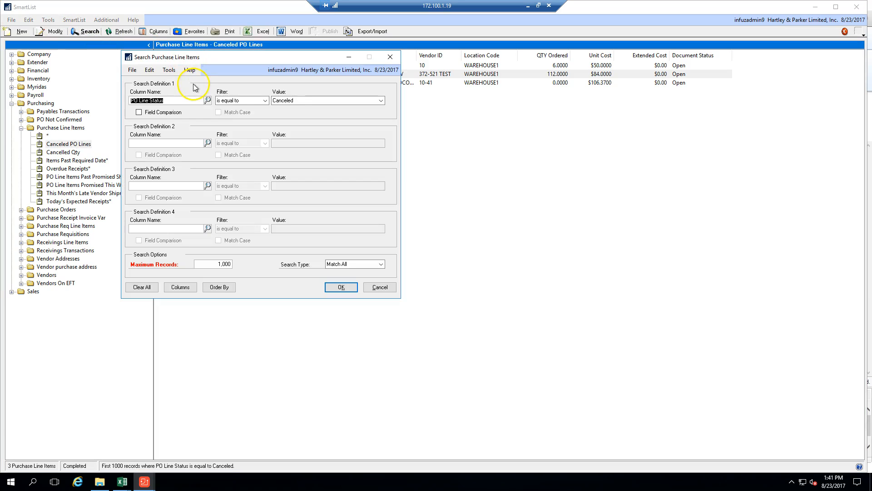
{"action": "left_click", "coordinate": [207, 144]}
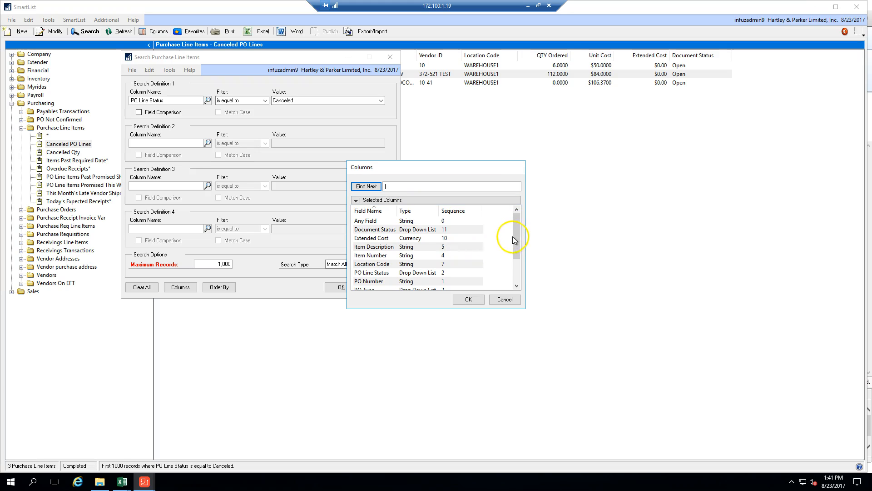
{"action": "left_click_drag", "start_coordinate": [516, 245], "coordinate": [517, 268]}
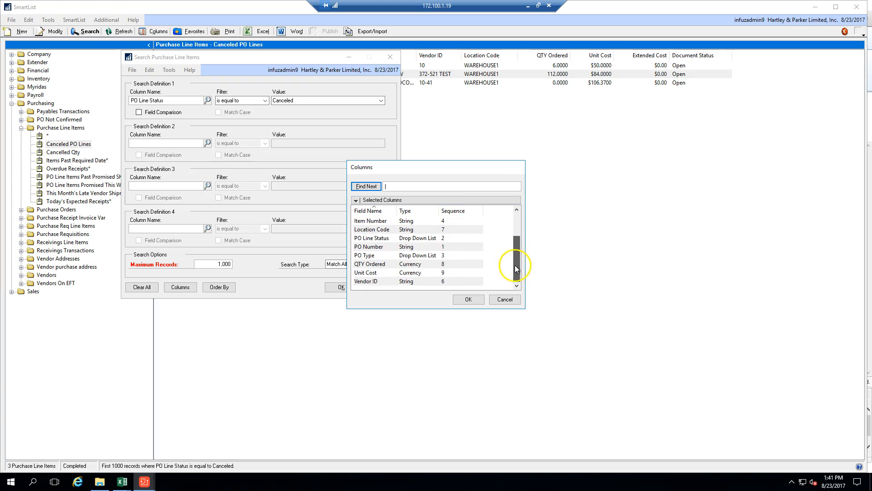
{"action": "left_click", "coordinate": [429, 281]}
{"action": "left_click", "coordinate": [468, 299]}
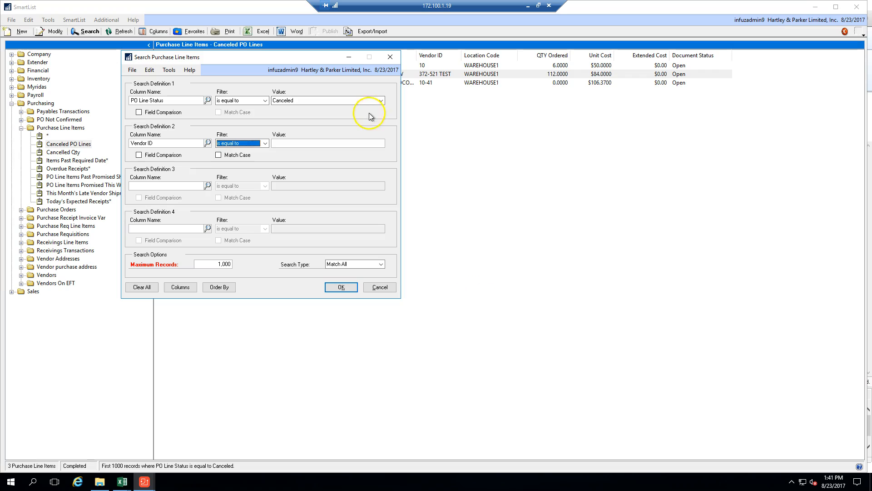
{"action": "left_click", "coordinate": [300, 143]}
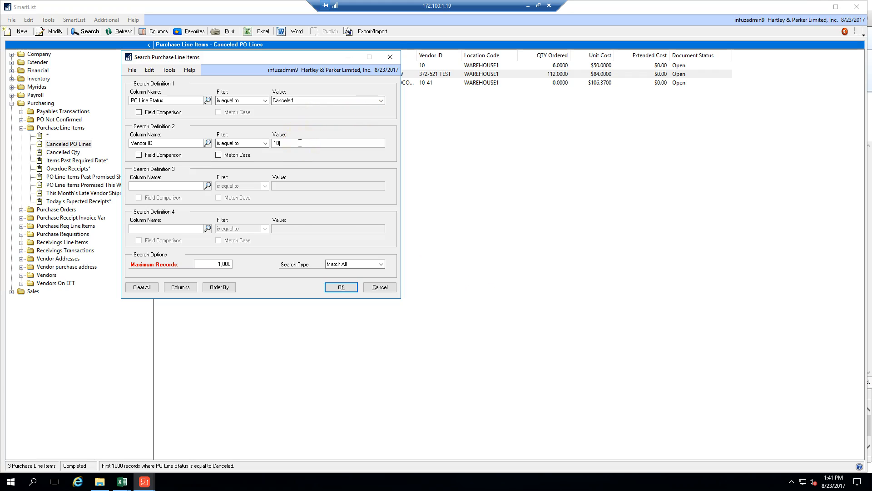
{"action": "left_click", "coordinate": [338, 287]}
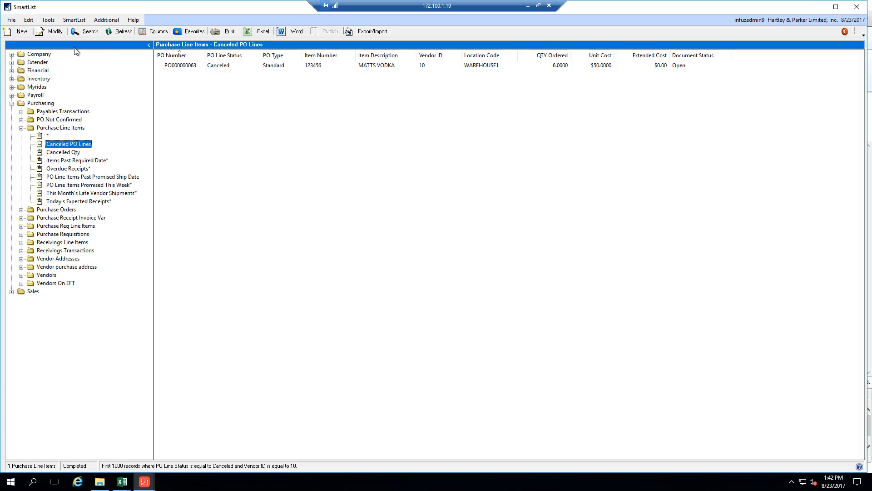
{"action": "left_click", "coordinate": [858, 7]}
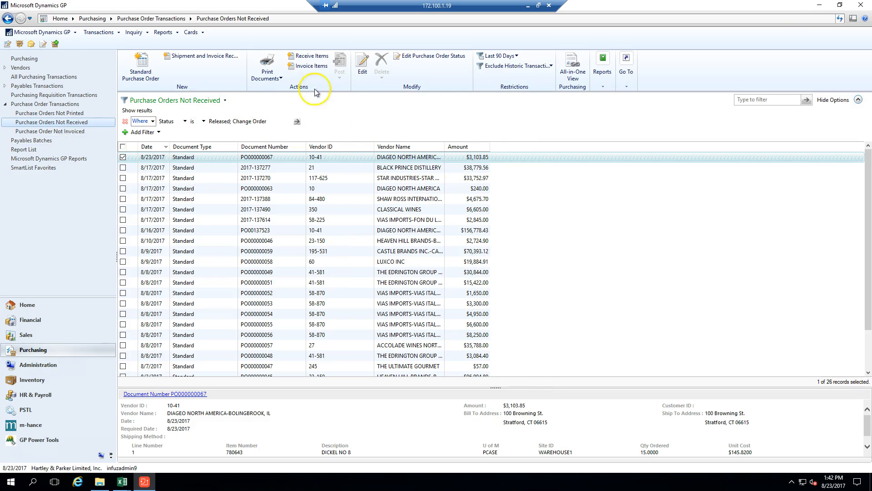
- Reopen the selected Diageo purchase order, examine its DICKEL NO 8 line, and close the order
{"action": "left_click", "coordinate": [362, 63]}
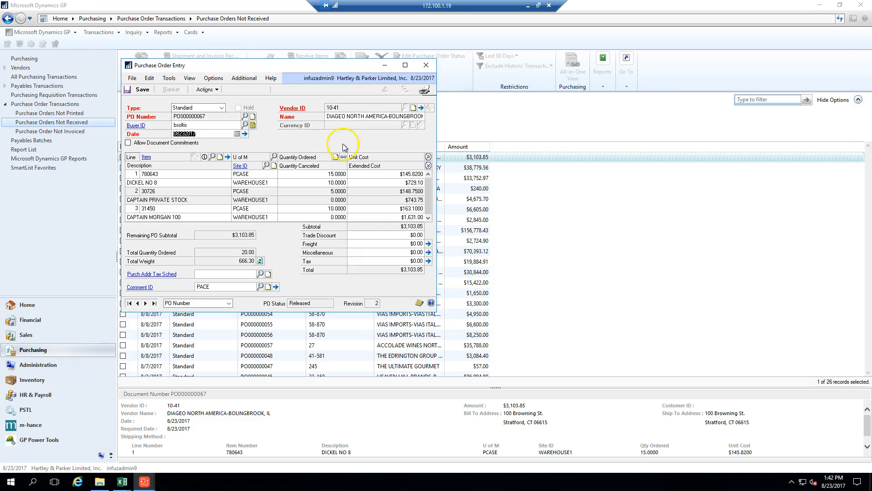
{"action": "left_click", "coordinate": [255, 176]}
{"action": "left_click", "coordinate": [254, 174]}
{"action": "left_click", "coordinate": [273, 184]}
{"action": "left_click", "coordinate": [426, 65]}
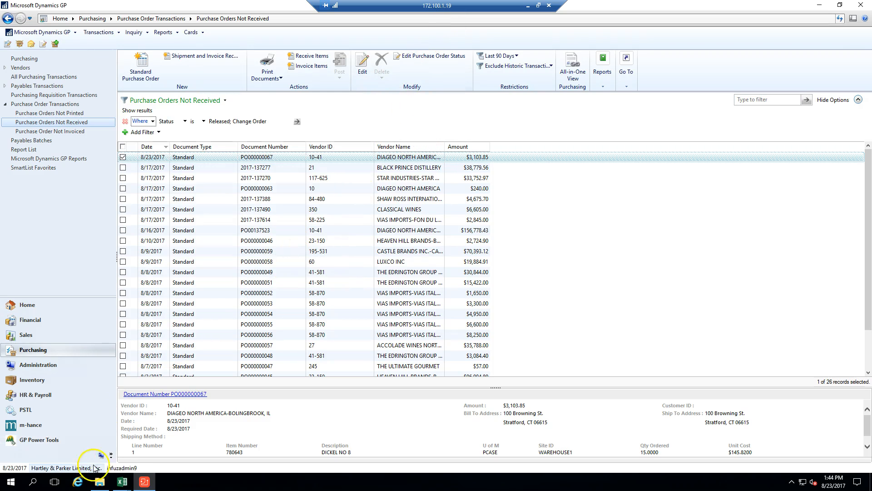
- Switch to File Explorer, open Open Purchase Orders.xlsm from the INFUZION-SQL01 Purchases folder, and refresh all its data
{"action": "left_click", "coordinate": [99, 483]}
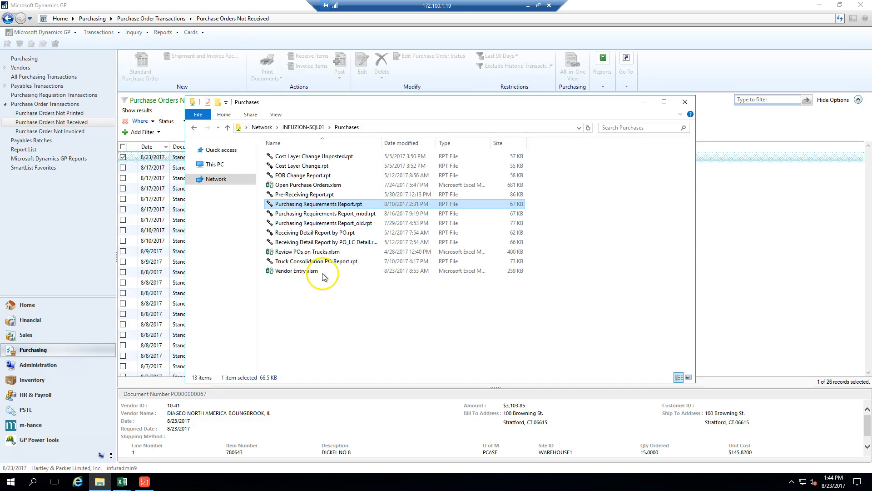
{"action": "left_click", "coordinate": [304, 128]}
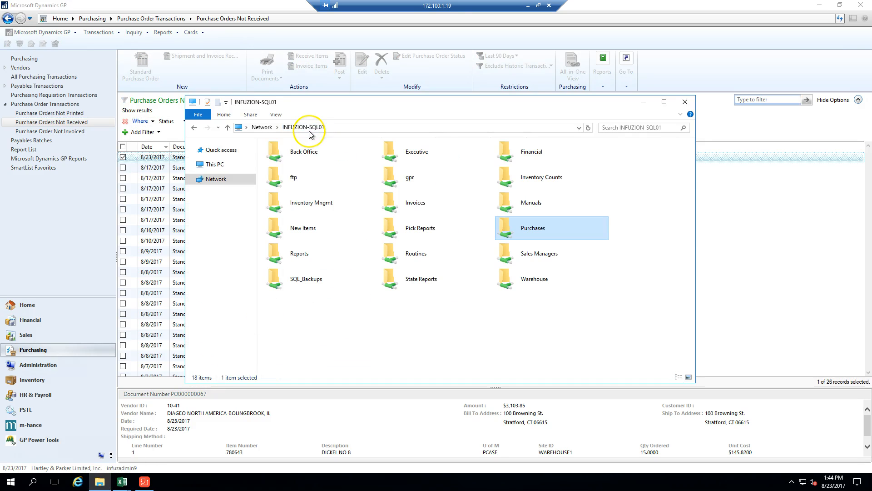
{"action": "double_click", "coordinate": [546, 231]}
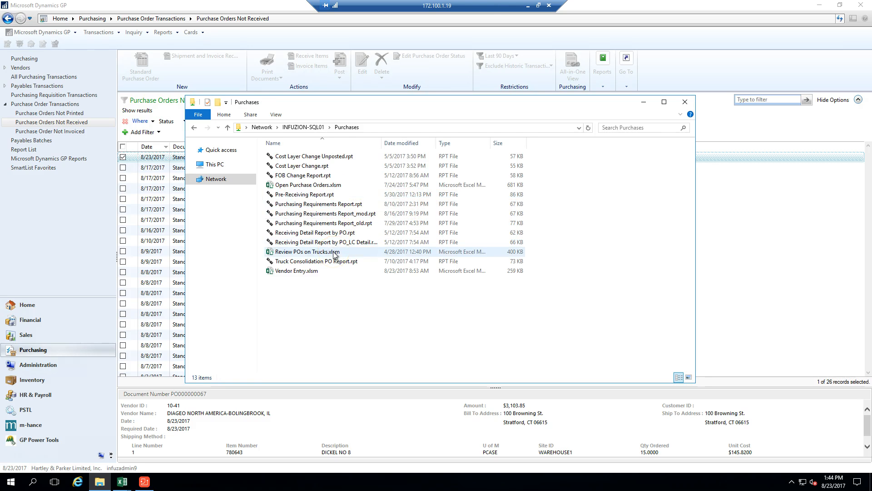
{"action": "double_click", "coordinate": [325, 185]}
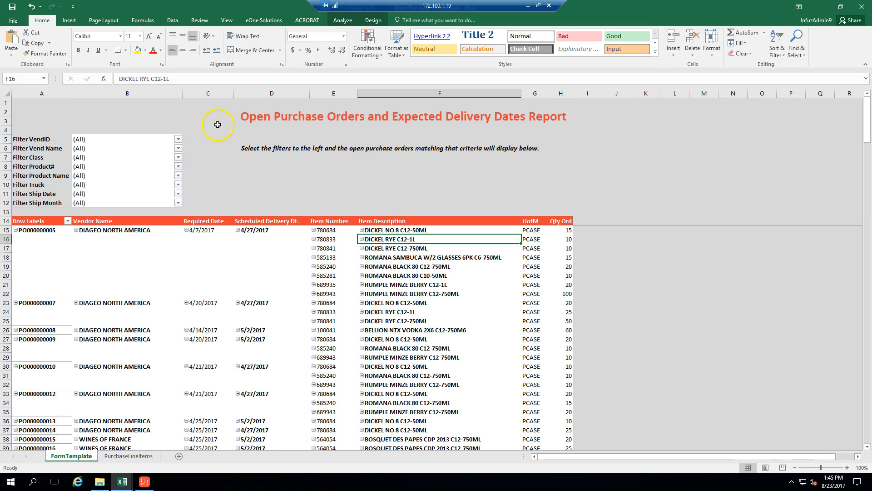
{"action": "left_click", "coordinate": [172, 20]}
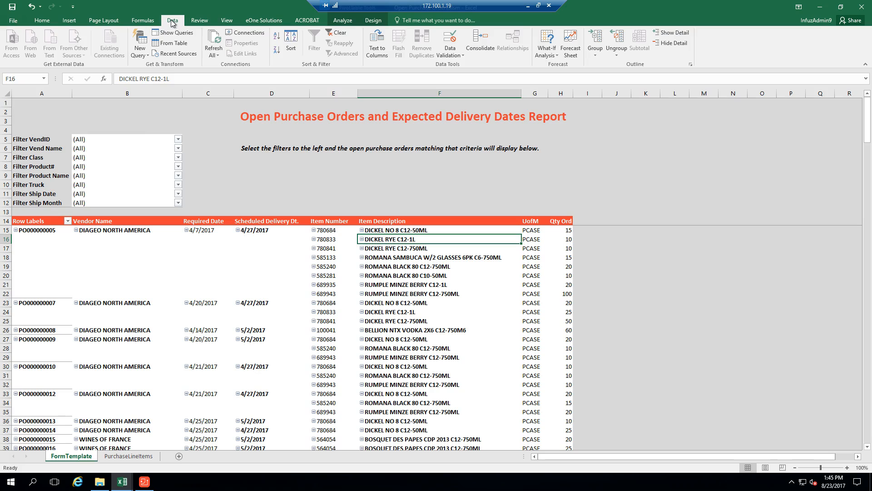
{"action": "left_click", "coordinate": [214, 41]}
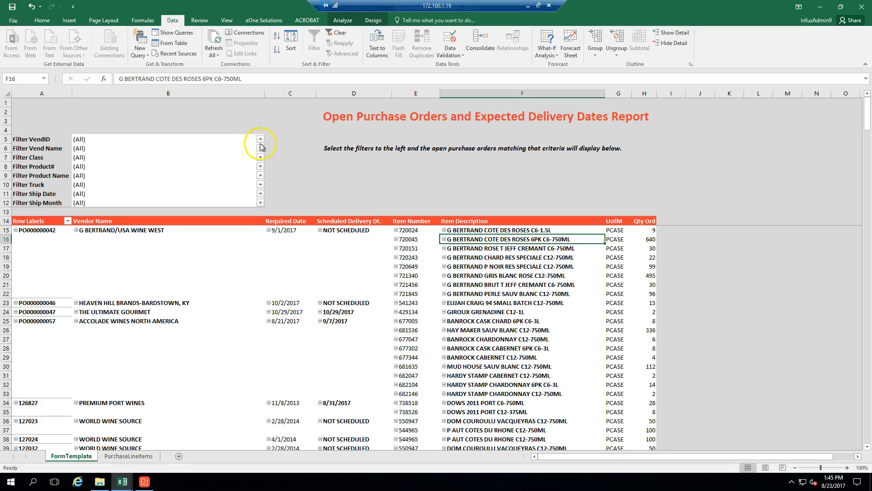
- Review the Ship Date filter's choices, keep the filter at (All), and save and close the Open Purchase Orders workbook
{"action": "left_click", "coordinate": [260, 194]}
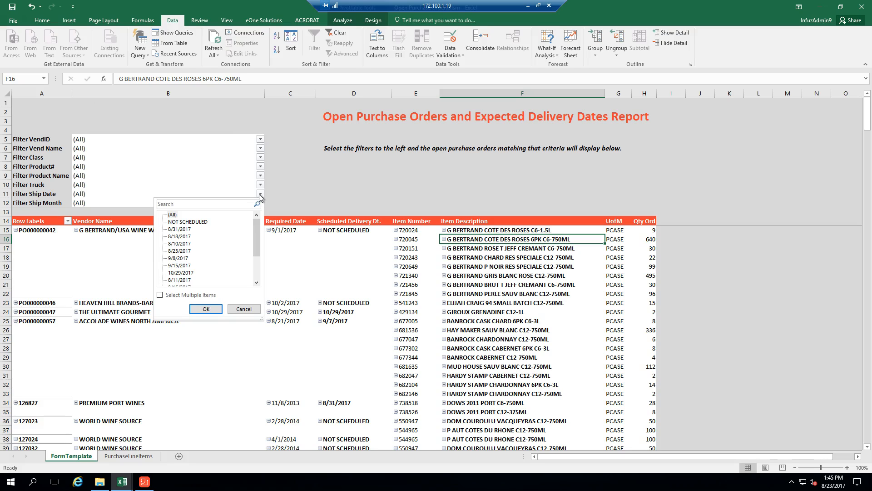
{"action": "left_click", "coordinate": [160, 296]}
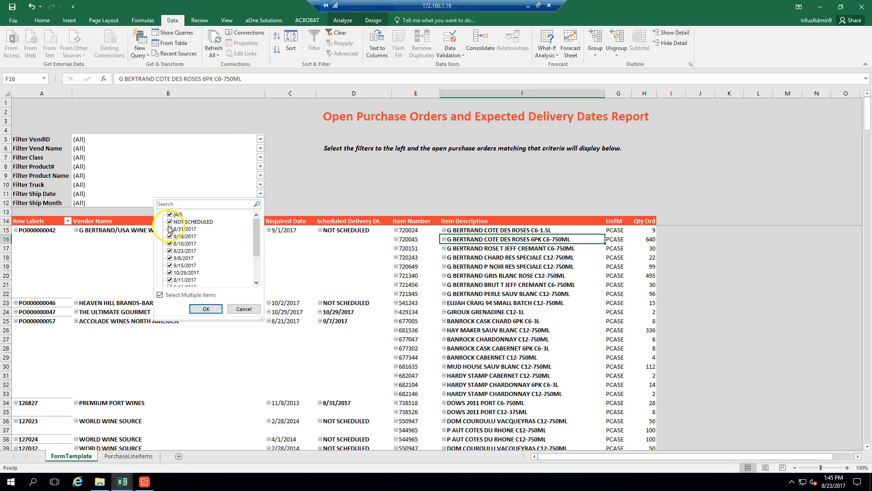
{"action": "left_click", "coordinate": [160, 295]}
{"action": "left_click", "coordinate": [207, 309]}
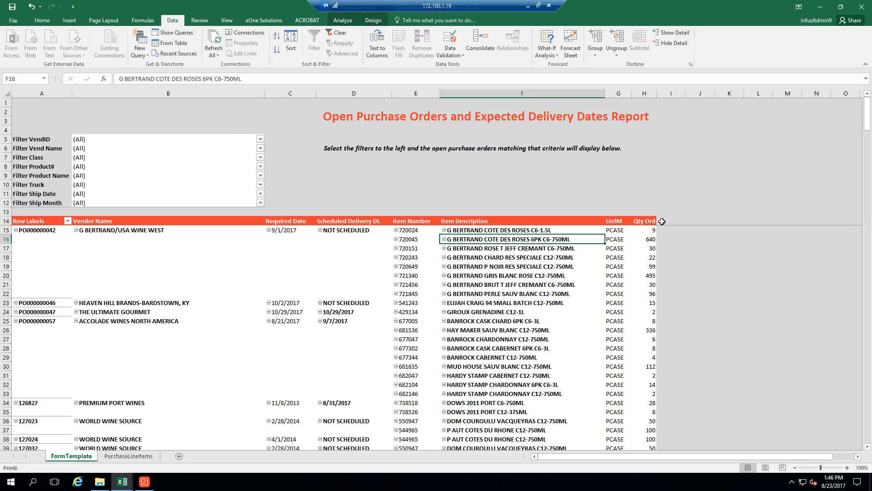
{"action": "left_click", "coordinate": [860, 11]}
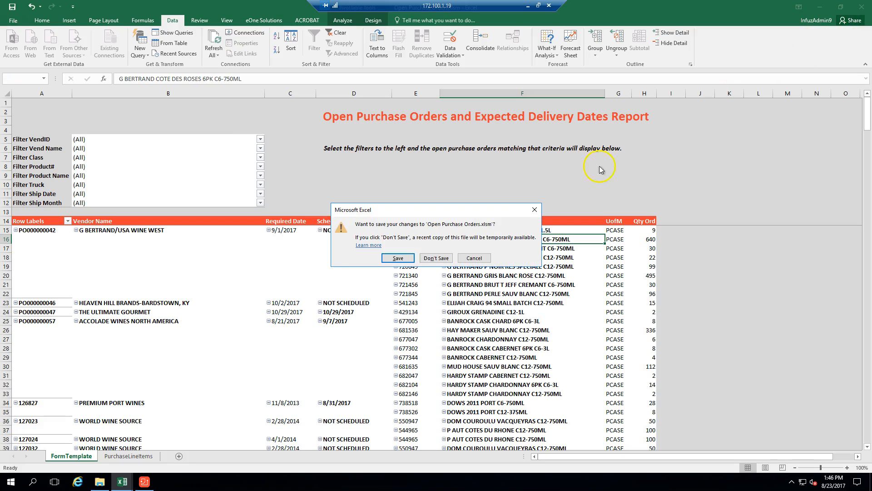
{"action": "left_click", "coordinate": [403, 259]}
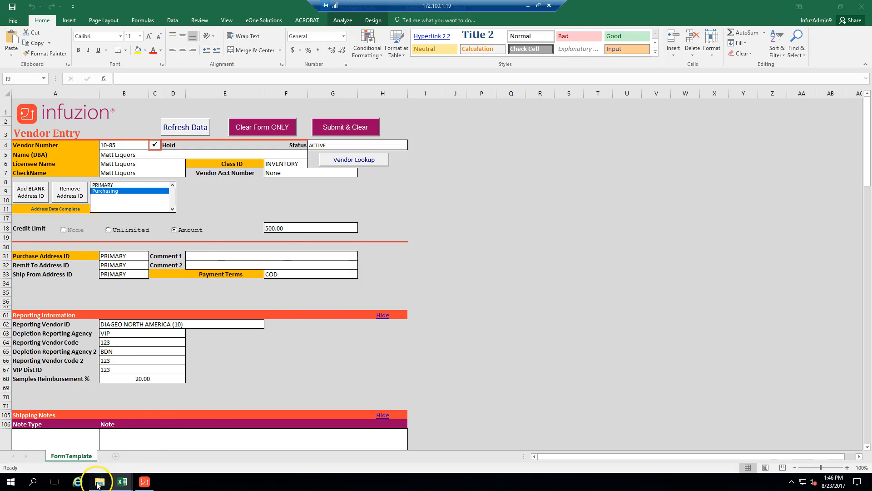
- Switch to File Explorer, open Review POs on Trucks.xlsm from the Purchases folder, and refresh all its data
{"action": "left_click", "coordinate": [99, 482]}
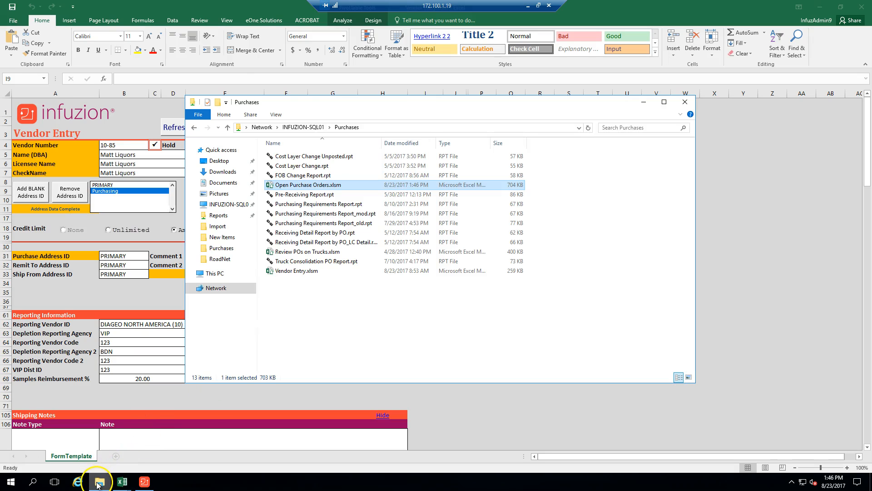
{"action": "double_click", "coordinate": [303, 255]}
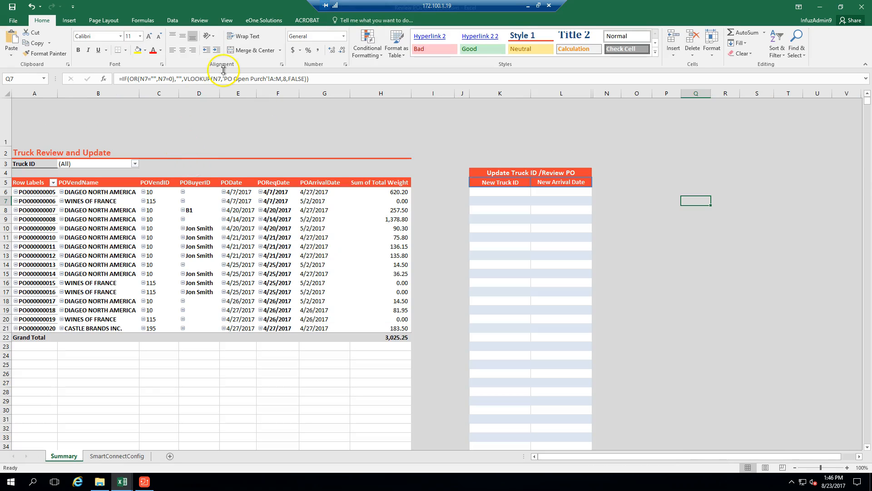
{"action": "left_click", "coordinate": [173, 21]}
{"action": "left_click", "coordinate": [214, 41]}
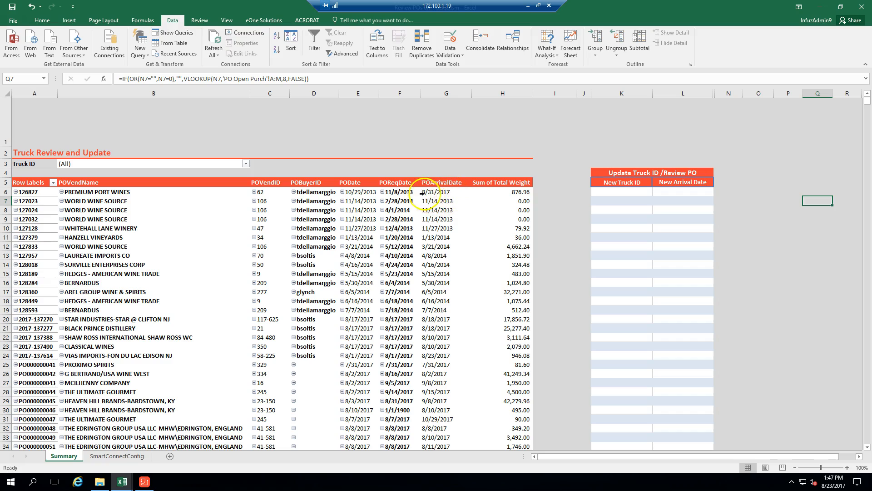
- Review the arrival dates and weights, and enter 9/5/2017 as the new arrival date for the Premium Port Wines order
{"action": "left_click_drag", "start_coordinate": [436, 201], "coordinate": [495, 219]}
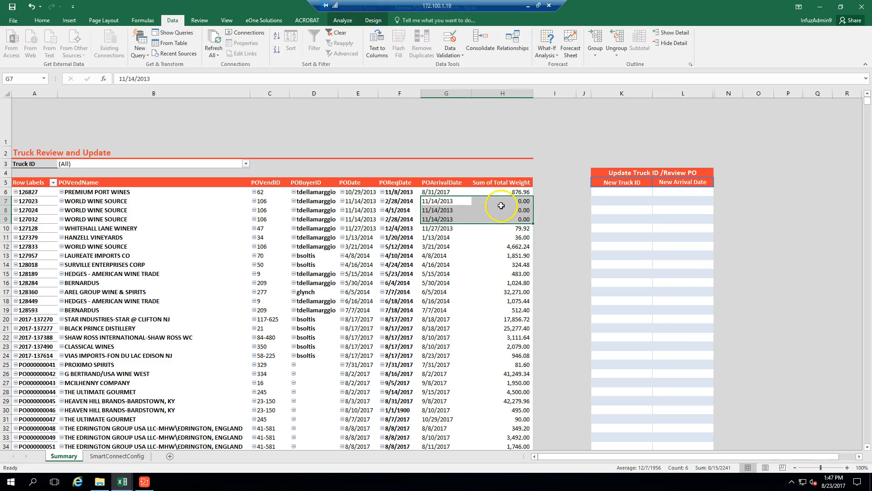
{"action": "left_click", "coordinate": [494, 192]}
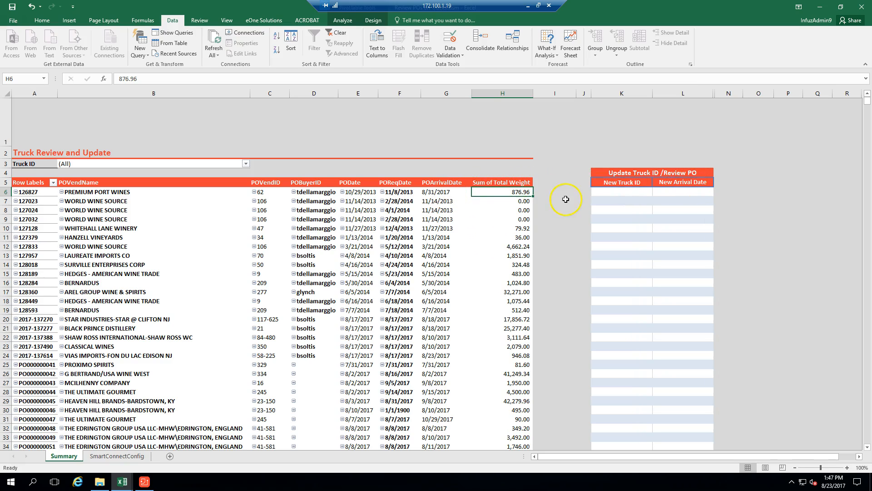
{"action": "left_click", "coordinate": [450, 194]}
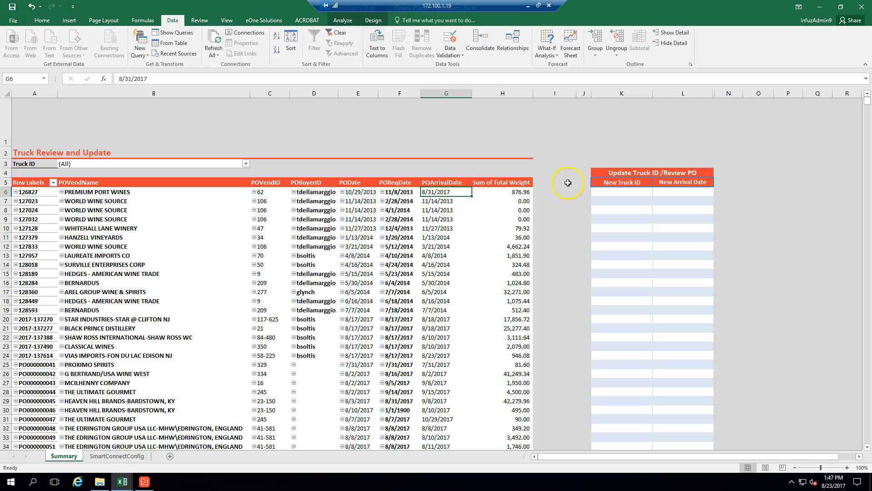
{"action": "left_click", "coordinate": [680, 194]}
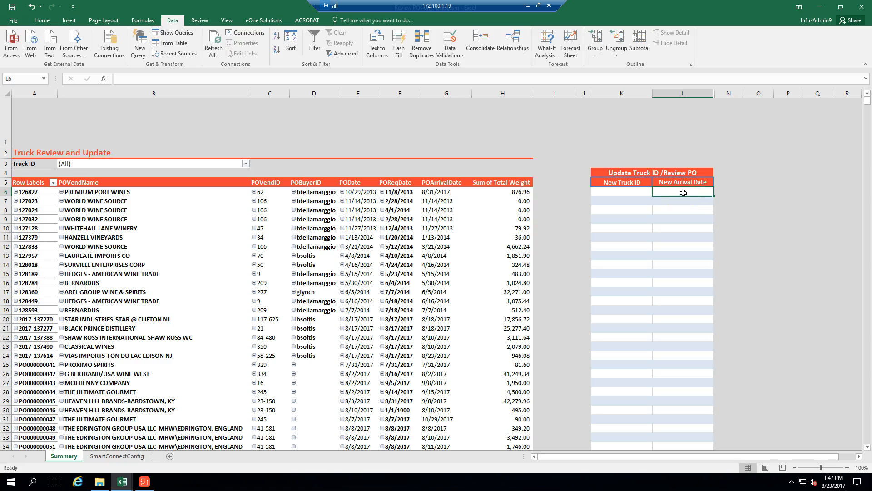
{"action": "type", "text": "9/5/2017"}
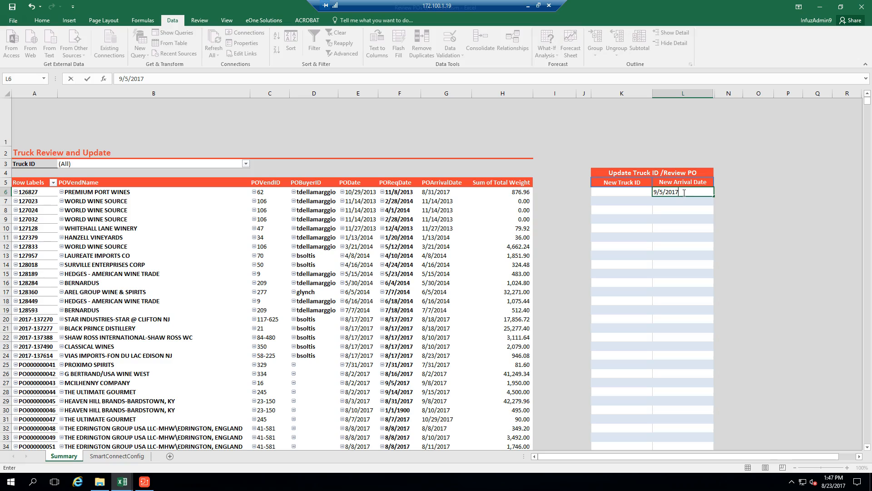
{"action": "left_click", "coordinate": [688, 149]}
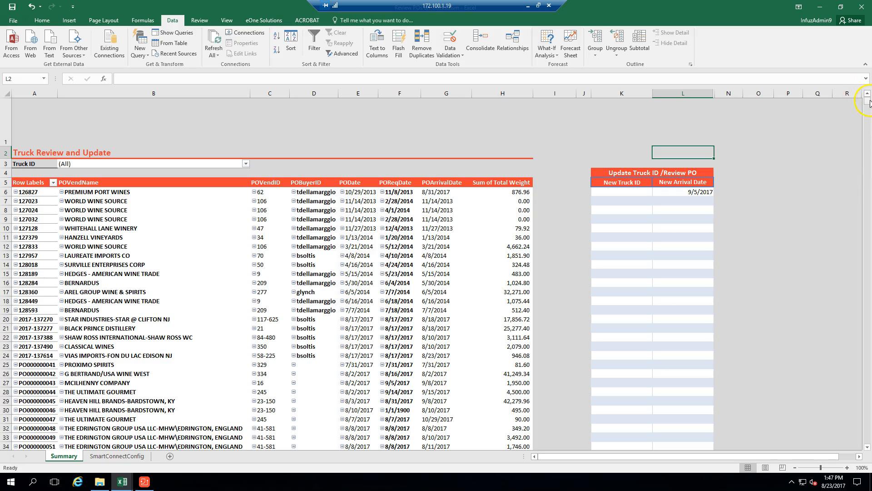
- Submit the truck ID and promised ship date update, refresh the grid, and check the Premium Port Wines arrival date
{"action": "mouse_move", "coordinate": [867, 101]}
{"action": "left_mouse_down"}
{"action": "mouse_move", "coordinate": [864, 117]}
{"action": "mouse_move", "coordinate": [863, 91]}
{"action": "left_mouse_up"}
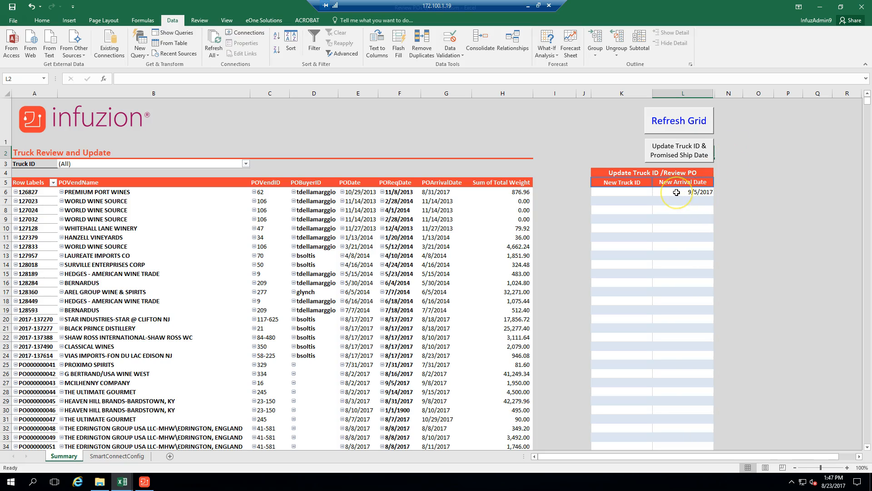
{"action": "left_click", "coordinate": [678, 156]}
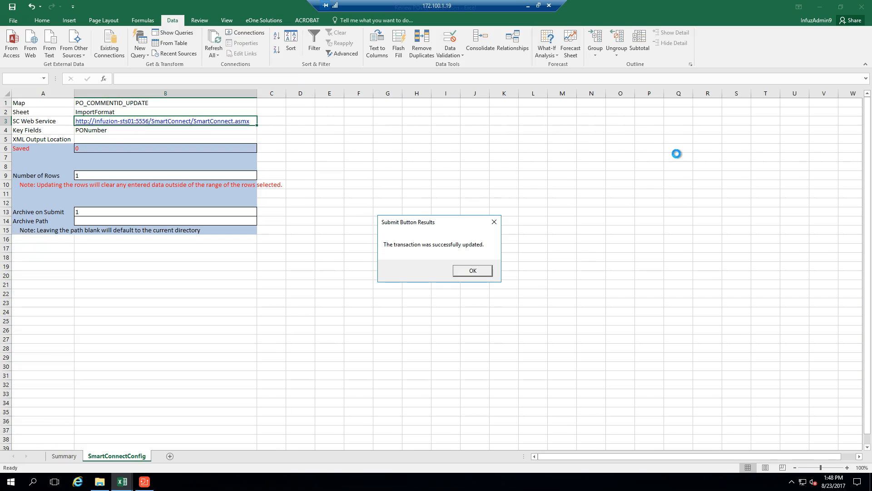
{"action": "left_click", "coordinate": [489, 271]}
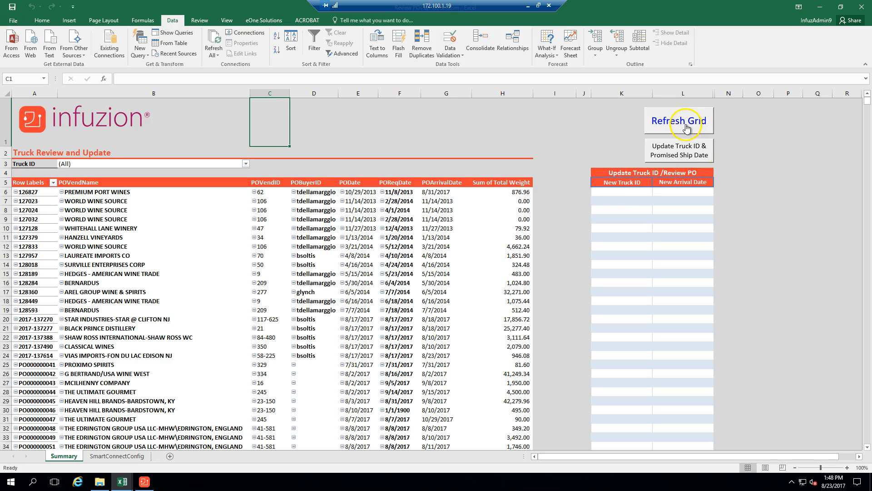
{"action": "left_click", "coordinate": [660, 128]}
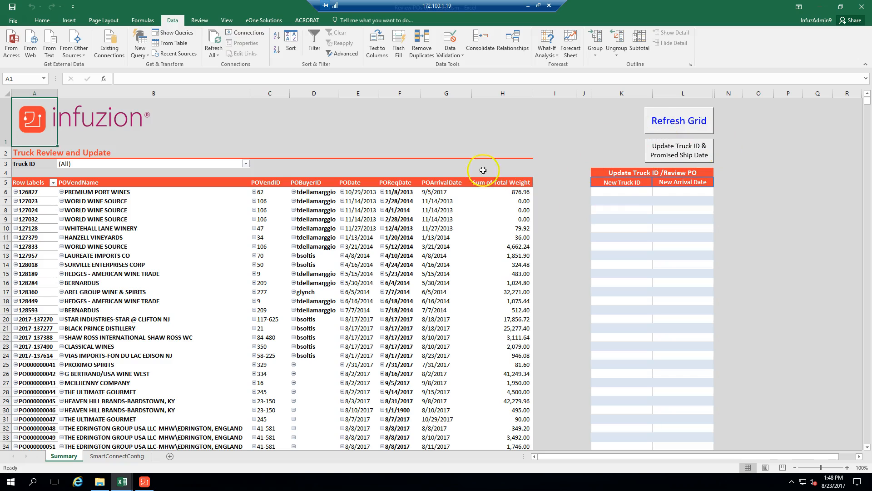
{"action": "left_click", "coordinate": [445, 189]}
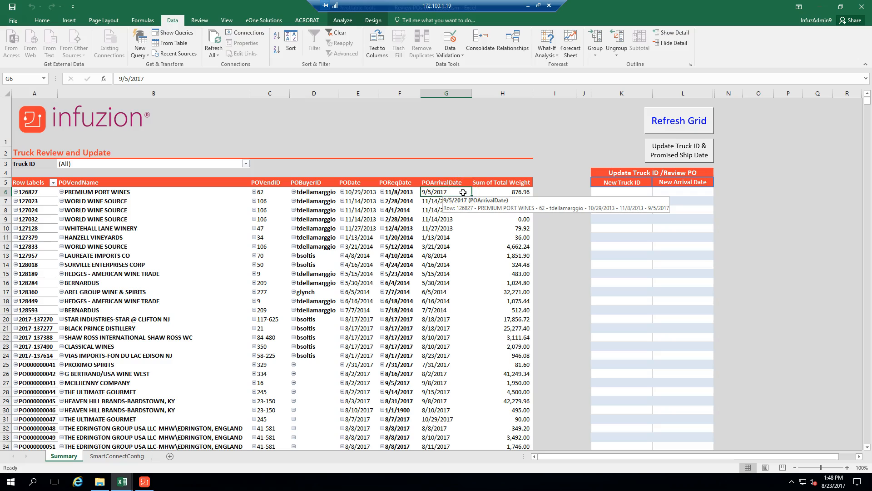
{"action": "left_click", "coordinate": [460, 192]}
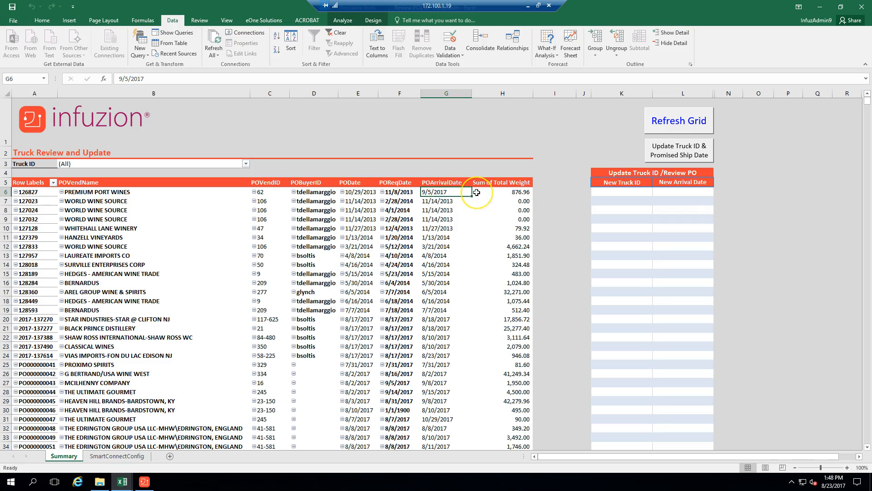
- Assign WESTCAR as the new truck ID for the Premium Port Wines order and submit the update
{"action": "left_click", "coordinate": [608, 193]}
{"action": "left_click", "coordinate": [655, 193]}
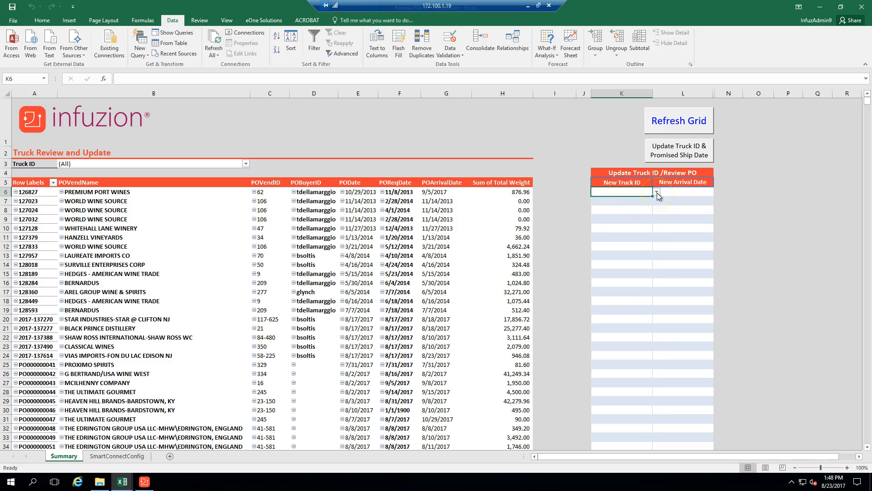
{"action": "left_click", "coordinate": [657, 193]}
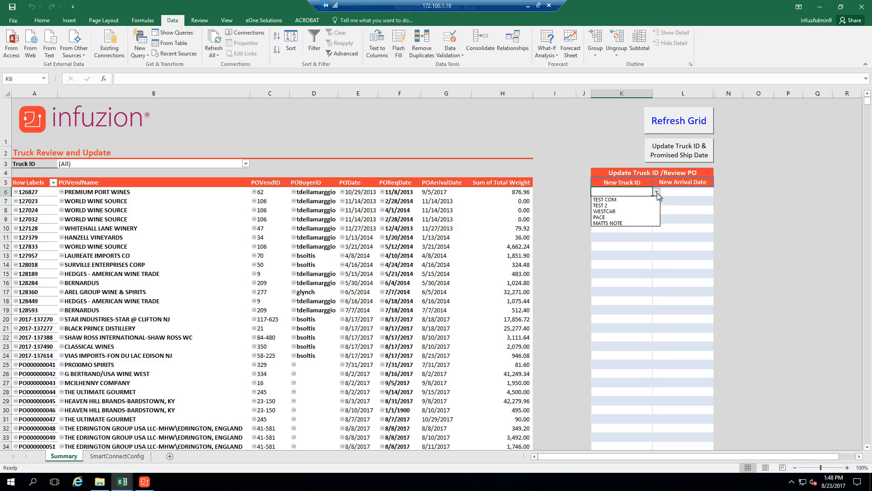
{"action": "left_click", "coordinate": [630, 211]}
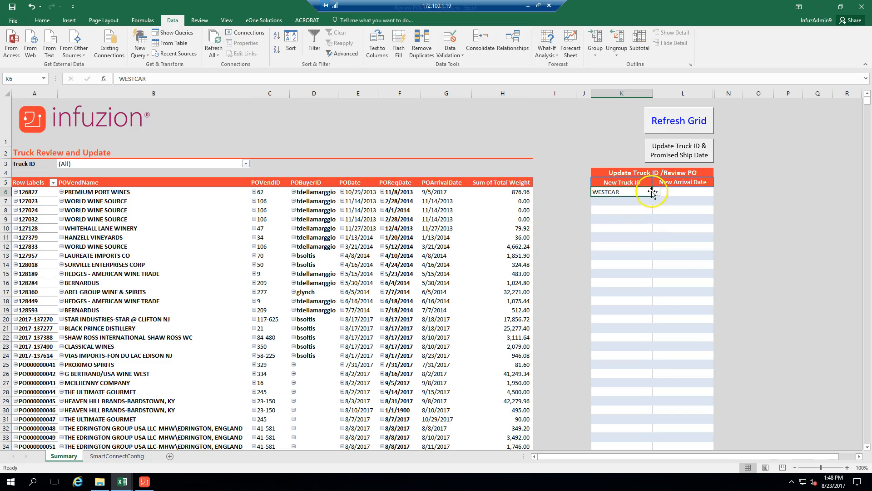
{"action": "left_click", "coordinate": [673, 157]}
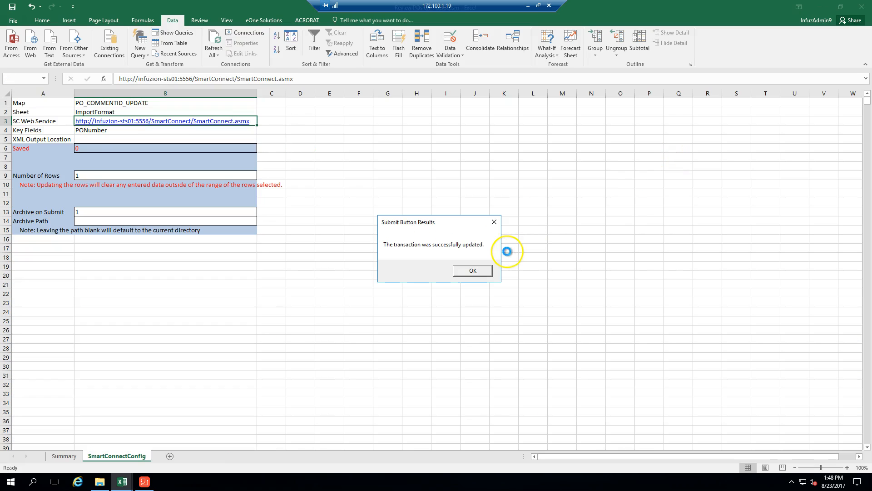
{"action": "left_click", "coordinate": [472, 270]}
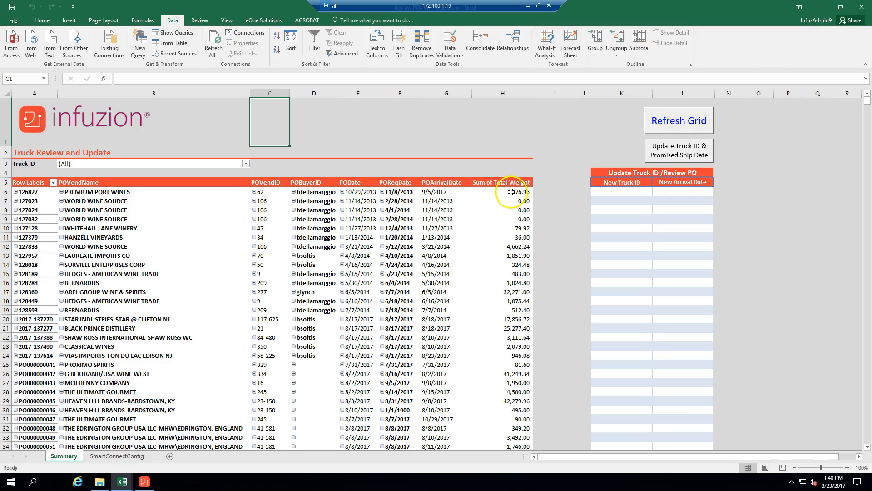
{"action": "left_click", "coordinate": [489, 192]}
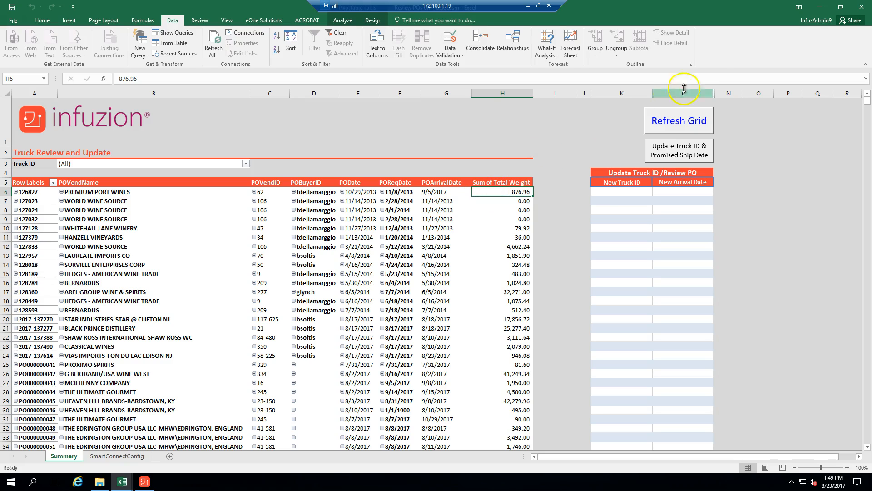
{"action": "left_click", "coordinate": [861, 6]}
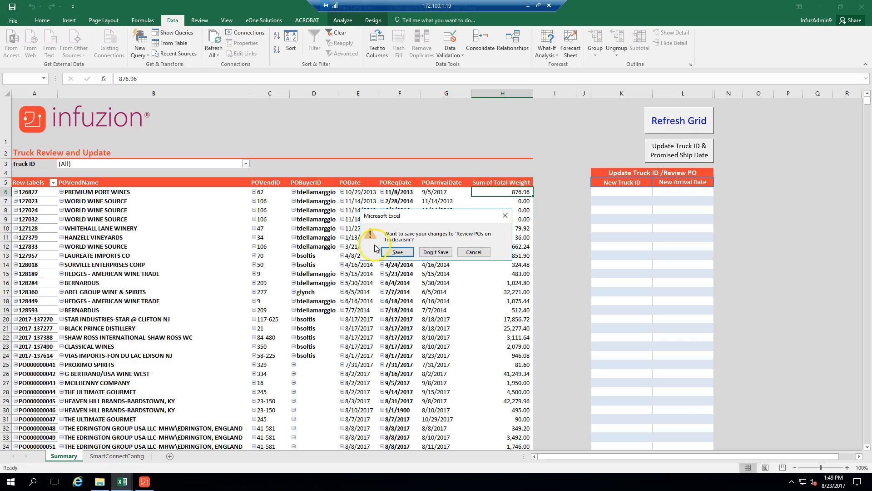
{"action": "left_click", "coordinate": [473, 252]}
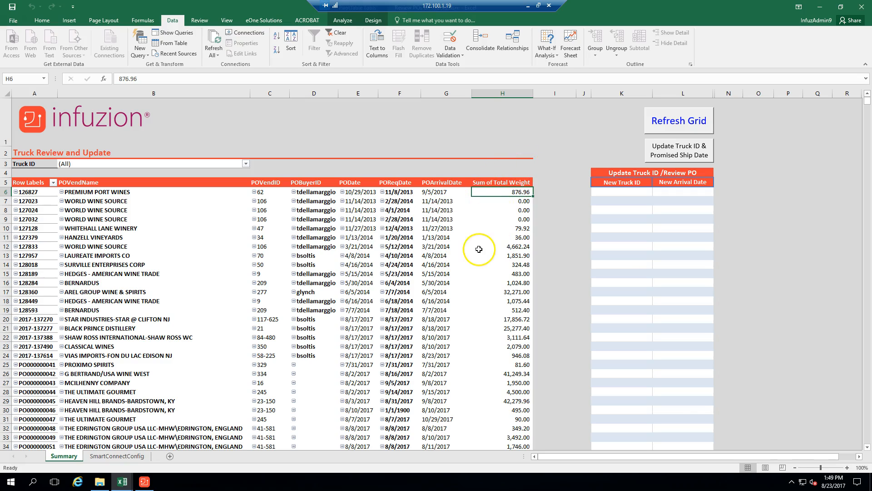
{"action": "left_click", "coordinate": [564, 150]}
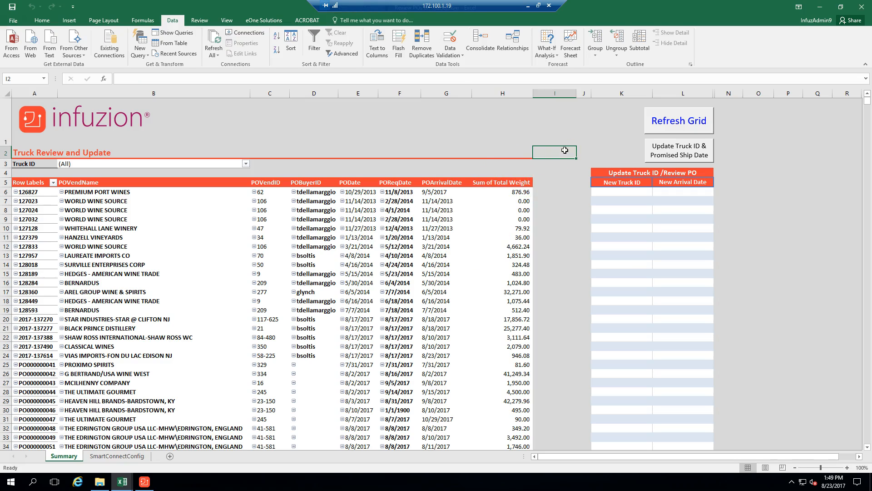
{"action": "left_click", "coordinate": [548, 181]}
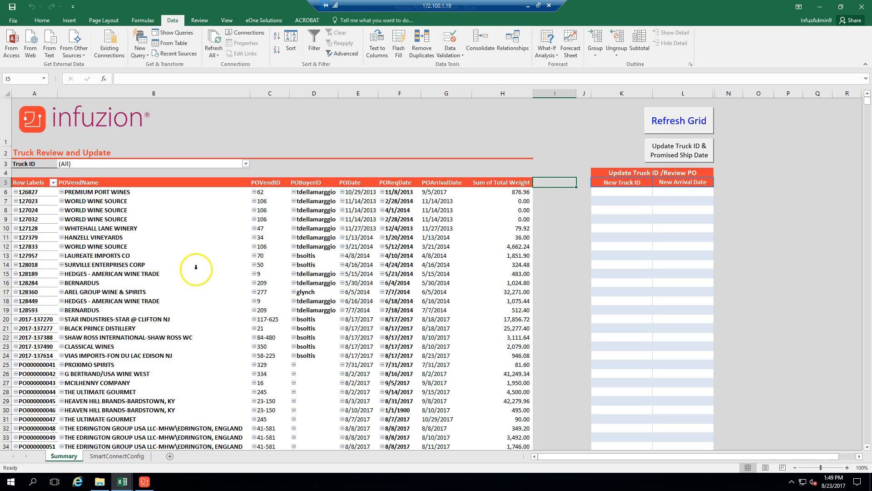
- Try to filter the purchase order grid by the POBuyerID column
{"action": "left_click", "coordinate": [306, 163]}
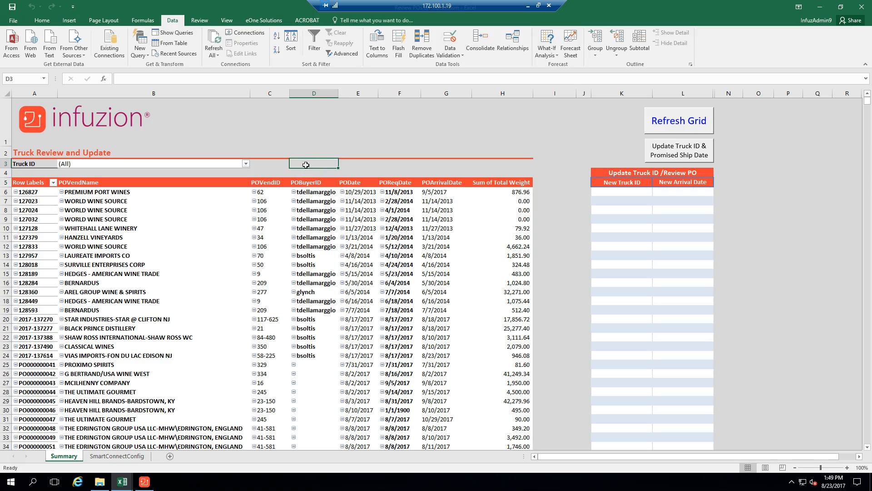
{"action": "left_click", "coordinate": [306, 183]}
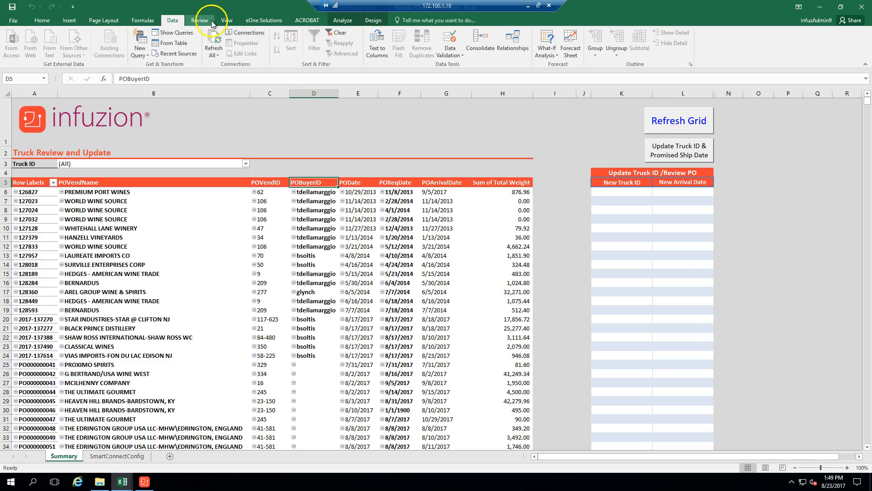
{"action": "left_click", "coordinate": [322, 193]}
{"action": "left_click", "coordinate": [318, 214]}
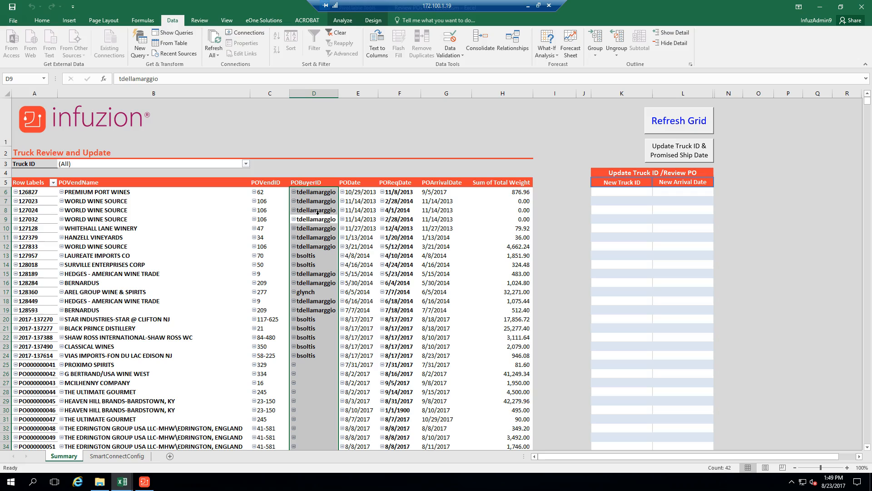
{"action": "left_click", "coordinate": [328, 142]}
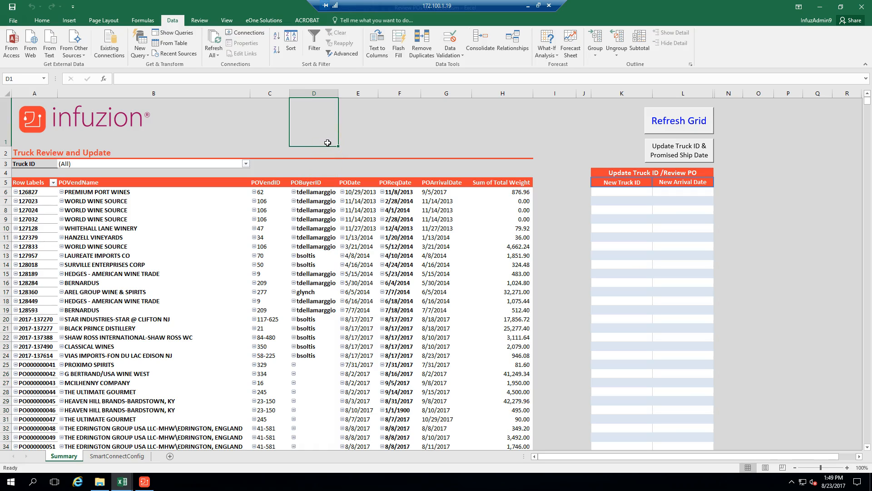
{"action": "left_click", "coordinate": [6, 182]}
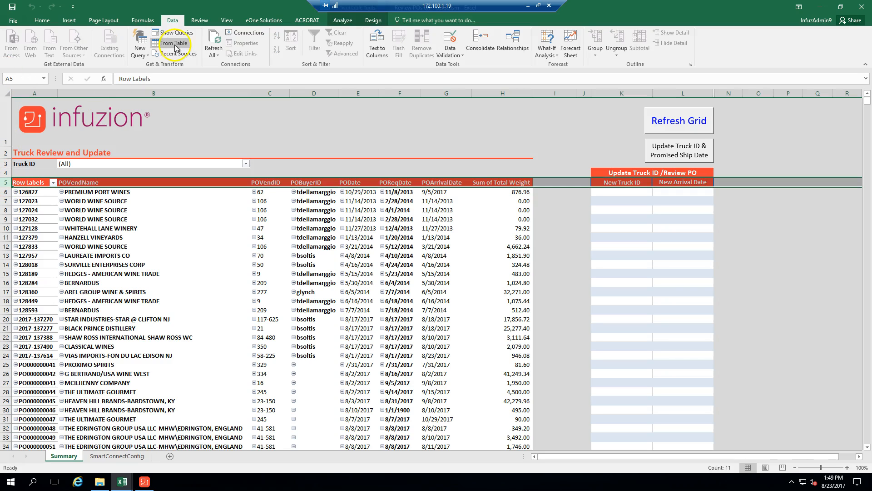
{"action": "left_click", "coordinate": [15, 22]}
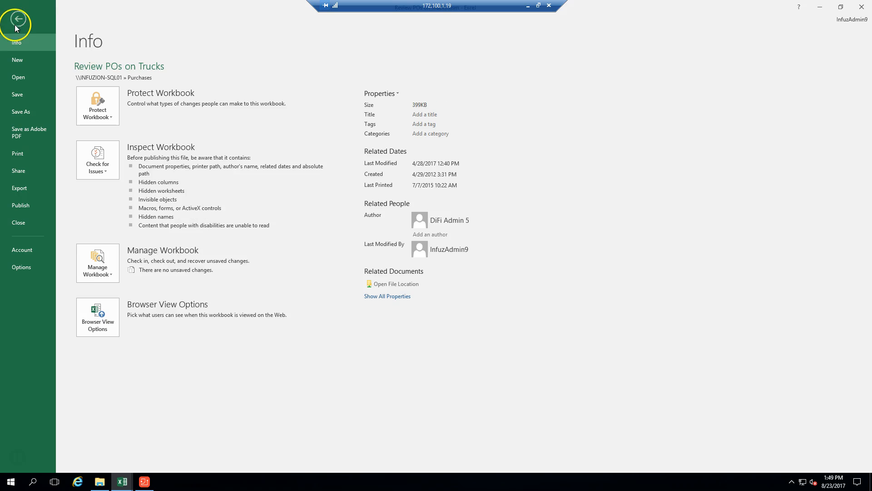
{"action": "left_click", "coordinate": [18, 19]}
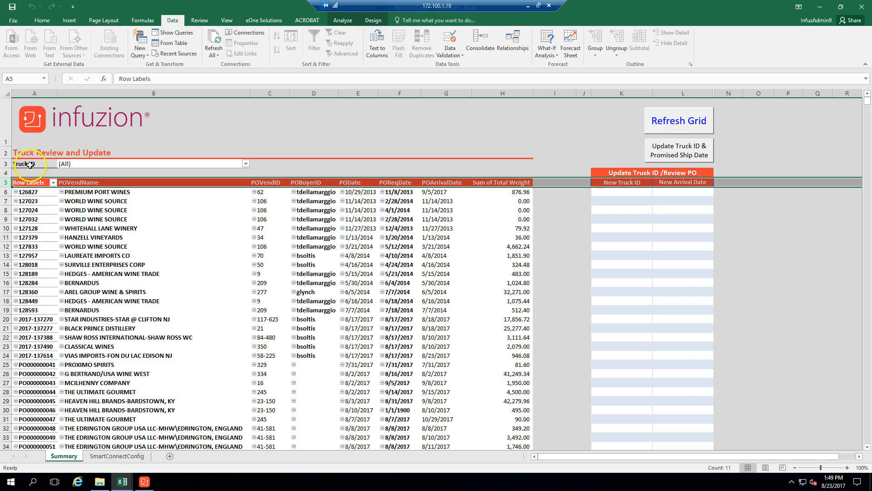
{"action": "left_click", "coordinate": [306, 185]}
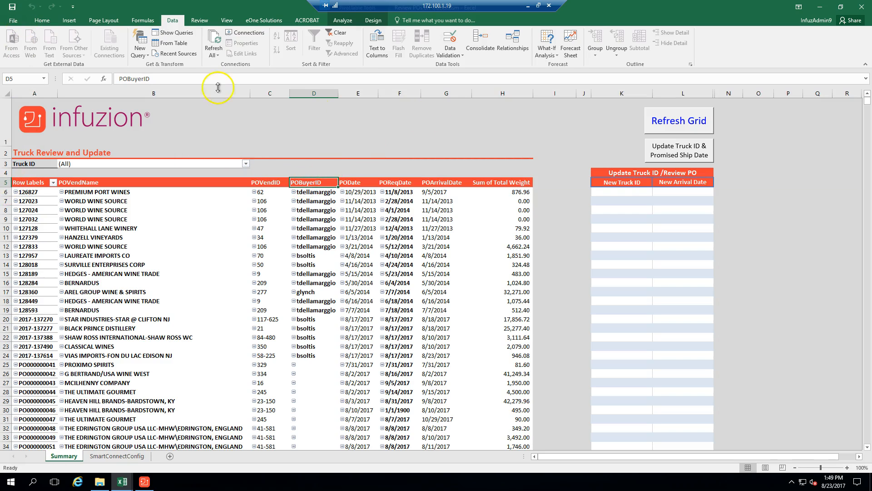
{"action": "left_click", "coordinate": [47, 22]}
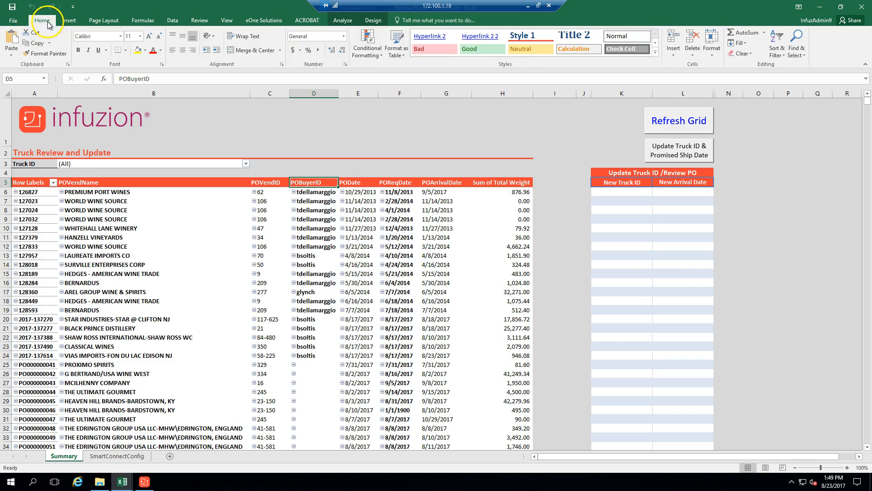
{"action": "left_click", "coordinate": [779, 44]}
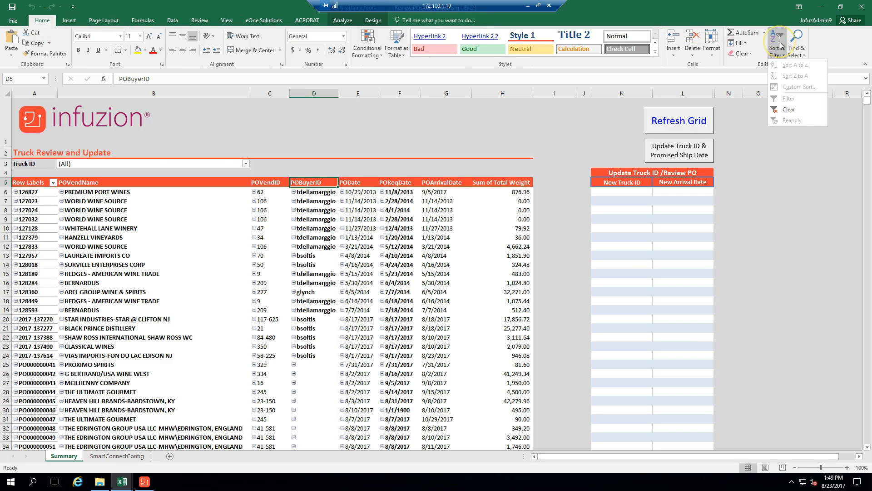
{"action": "left_click", "coordinate": [779, 44]}
{"action": "left_click", "coordinate": [571, 130]}
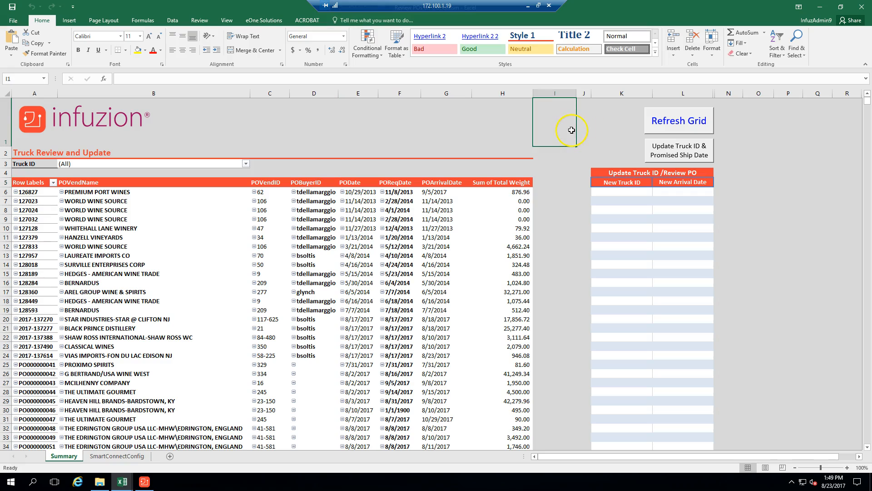
{"action": "left_click", "coordinate": [307, 185]}
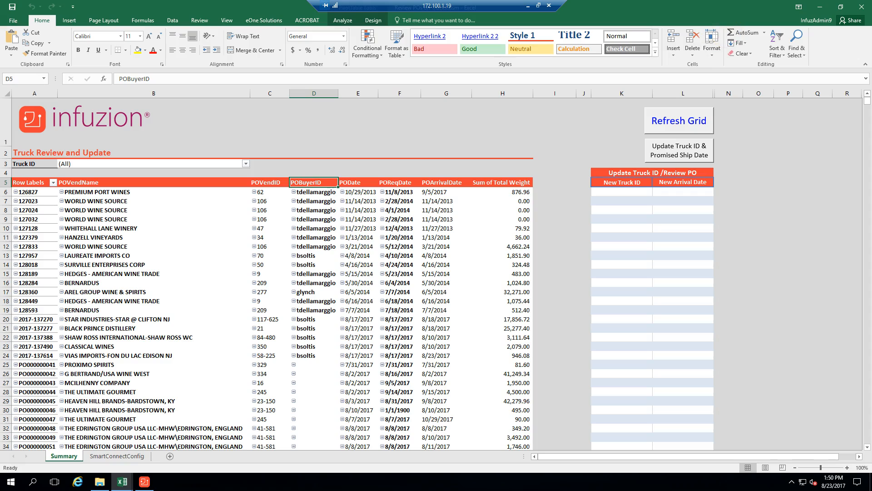
- Close Review POs on Trucks.xlsm with its changes saved, and open Truck Consolidation PO Report.rpt from the Purchases folder in File Explorer
{"action": "left_click", "coordinate": [862, 6]}
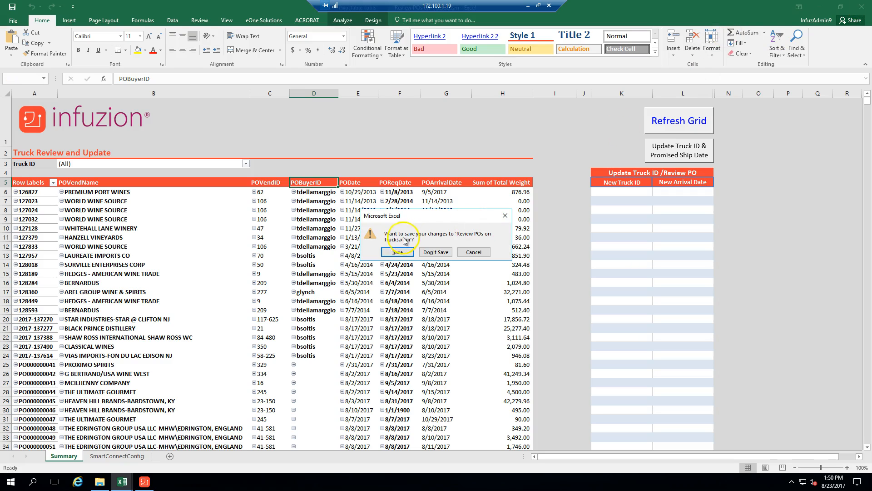
{"action": "left_click", "coordinate": [397, 252]}
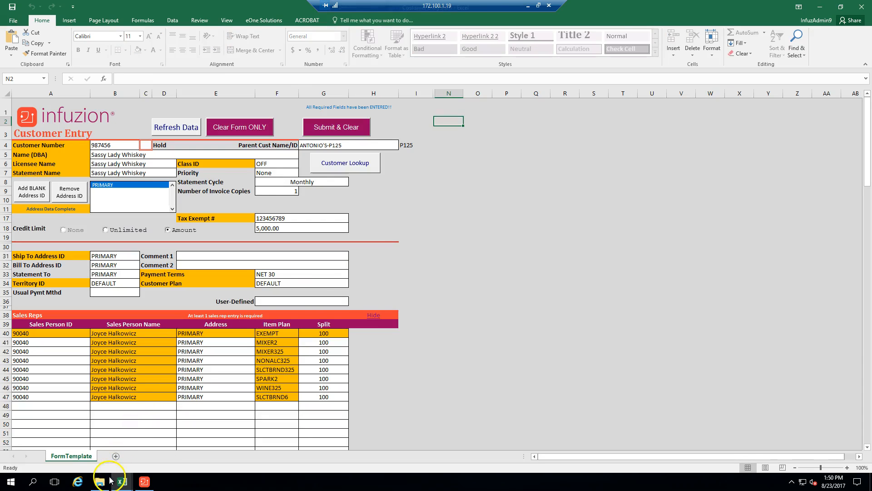
{"action": "left_click", "coordinate": [101, 482]}
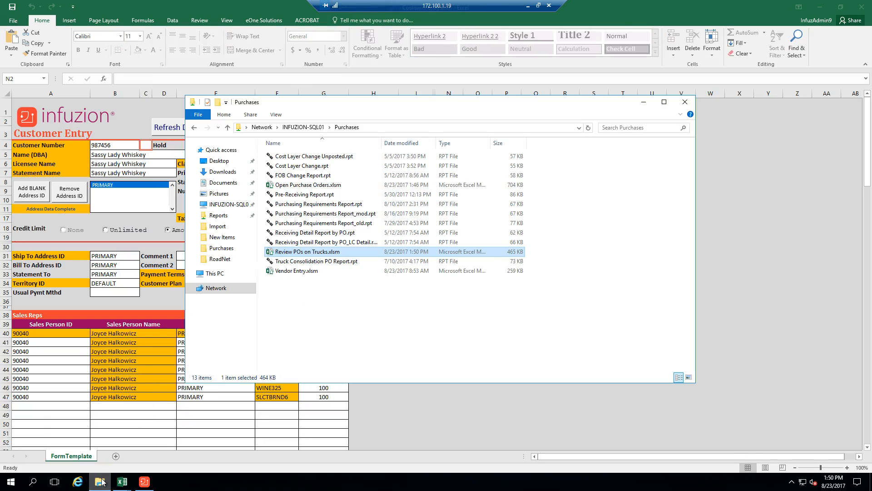
{"action": "double_click", "coordinate": [314, 262]}
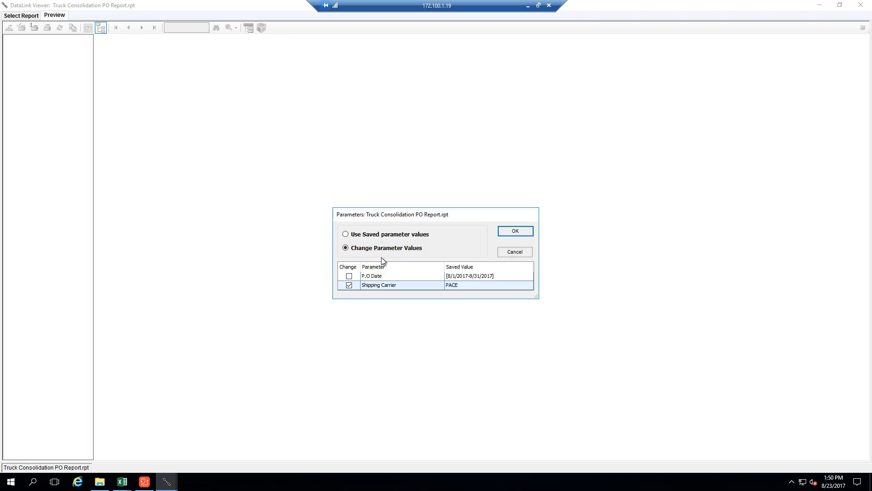
- Run the truck consolidation report for P.O. dates 8/1/2017 to 8/23/2017 and ship ID WESTCAR, then close it
{"action": "left_click", "coordinate": [348, 276]}
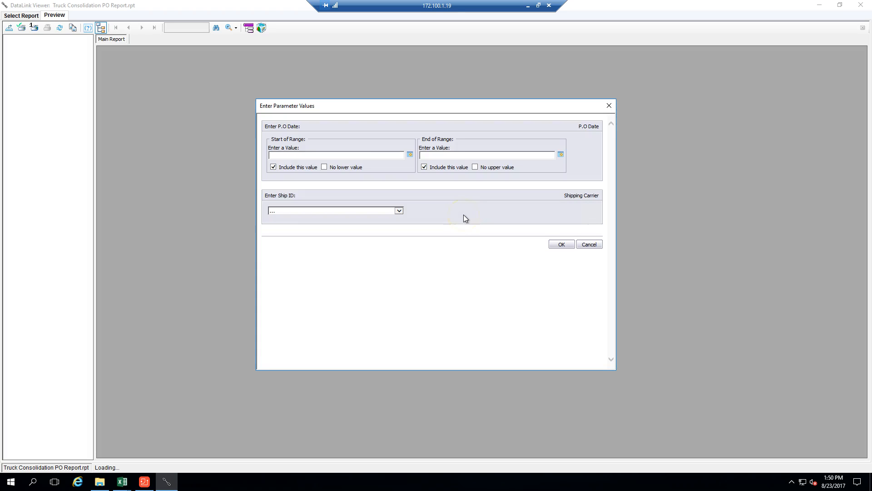
{"action": "left_click", "coordinate": [410, 155]}
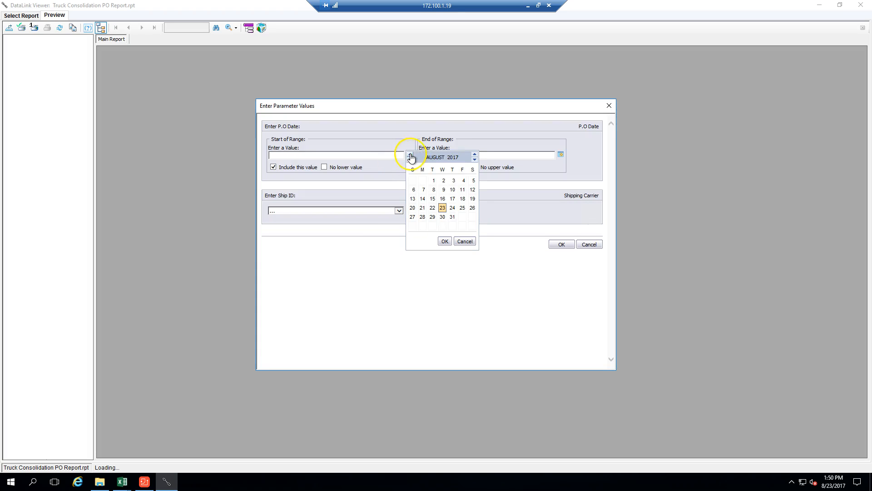
{"action": "left_click", "coordinate": [432, 181]}
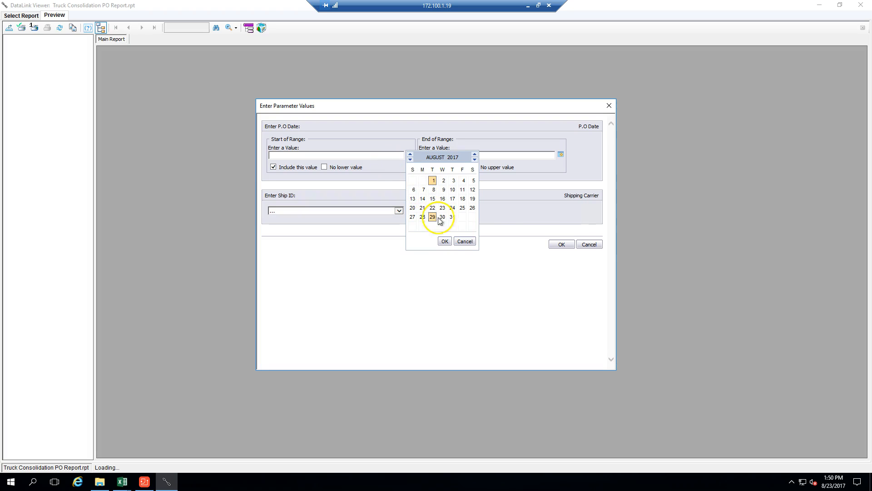
{"action": "left_click", "coordinate": [445, 242]}
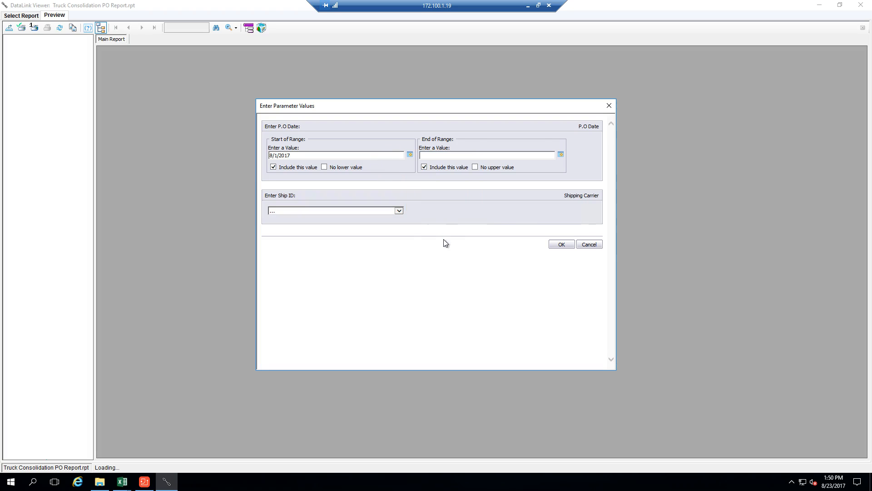
{"action": "left_click", "coordinate": [561, 155]}
{"action": "left_click", "coordinate": [520, 241]}
{"action": "left_click", "coordinate": [399, 210]}
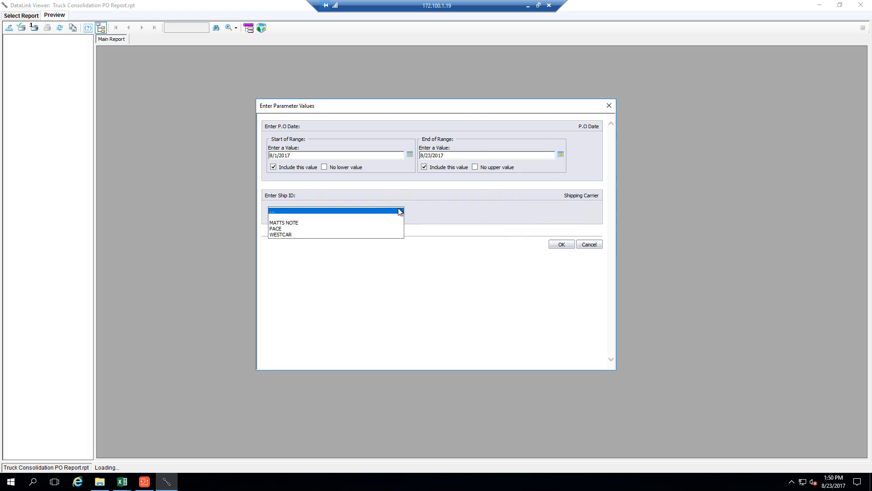
{"action": "left_click", "coordinate": [368, 234]}
{"action": "left_click", "coordinate": [560, 244]}
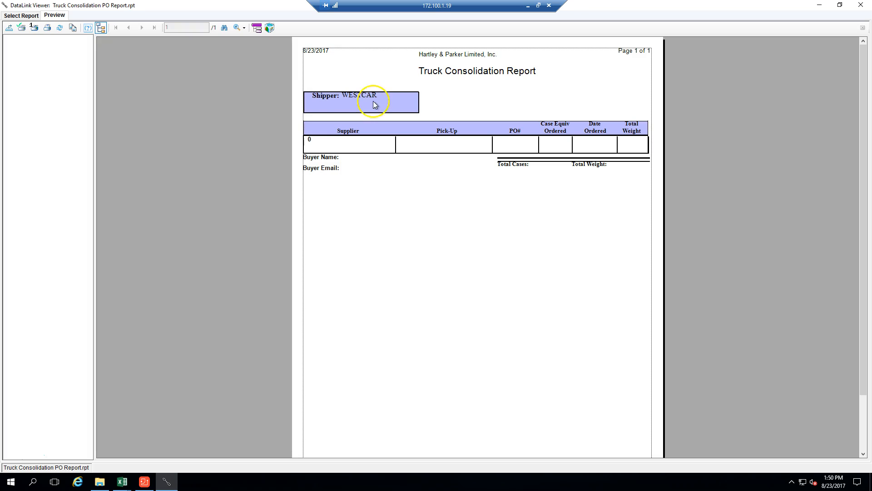
{"action": "left_click", "coordinate": [861, 5]}
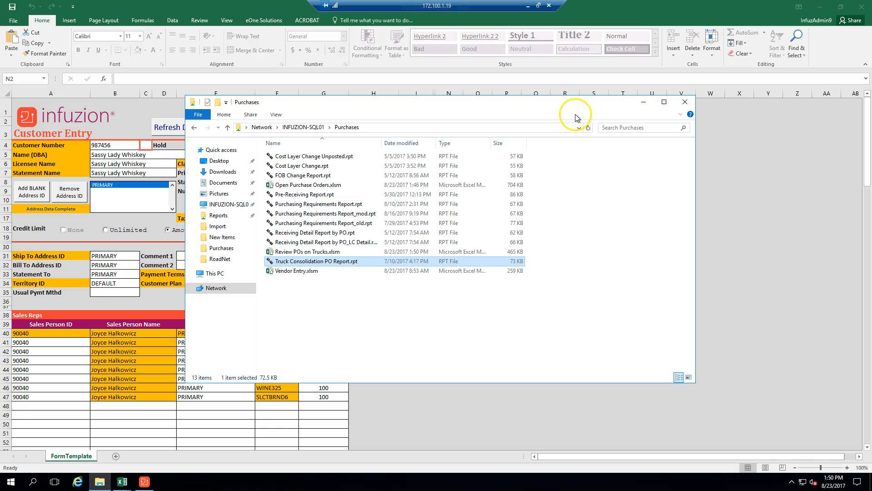
- Reopen the truck consolidation report with the saved P.O. dates and ship ID PACE, review its orders, and close it
{"action": "double_click", "coordinate": [344, 262]}
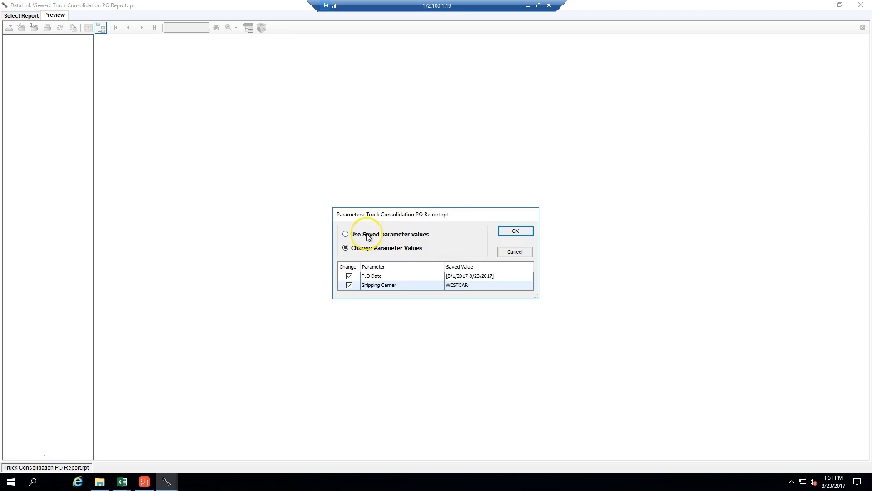
{"action": "left_click", "coordinate": [349, 276]}
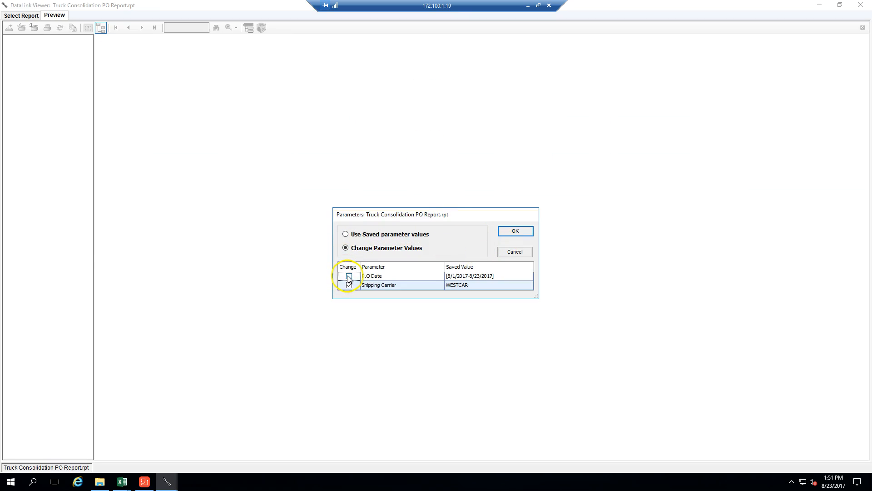
{"action": "left_click", "coordinate": [507, 231]}
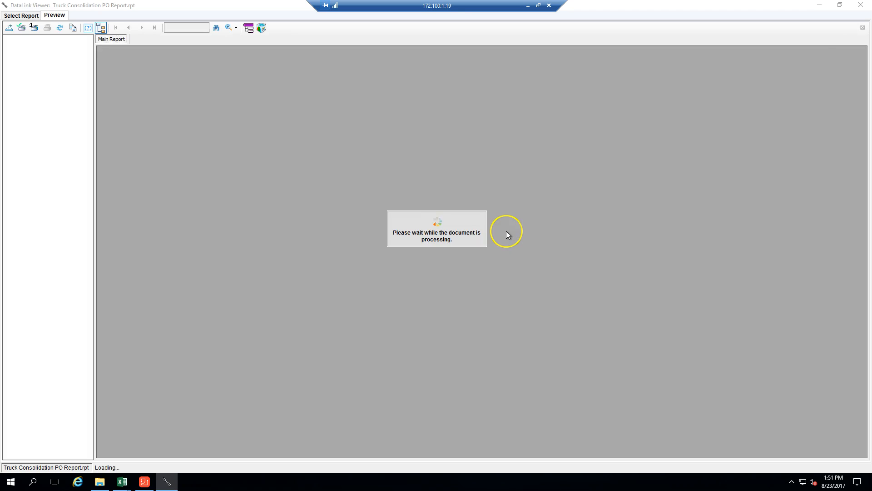
{"action": "left_click", "coordinate": [400, 144]}
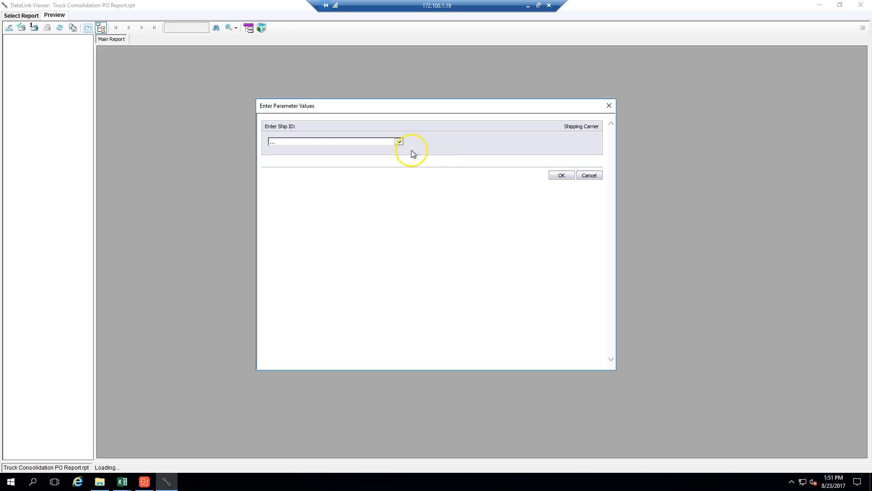
{"action": "left_click", "coordinate": [386, 159]}
{"action": "left_click", "coordinate": [561, 177]}
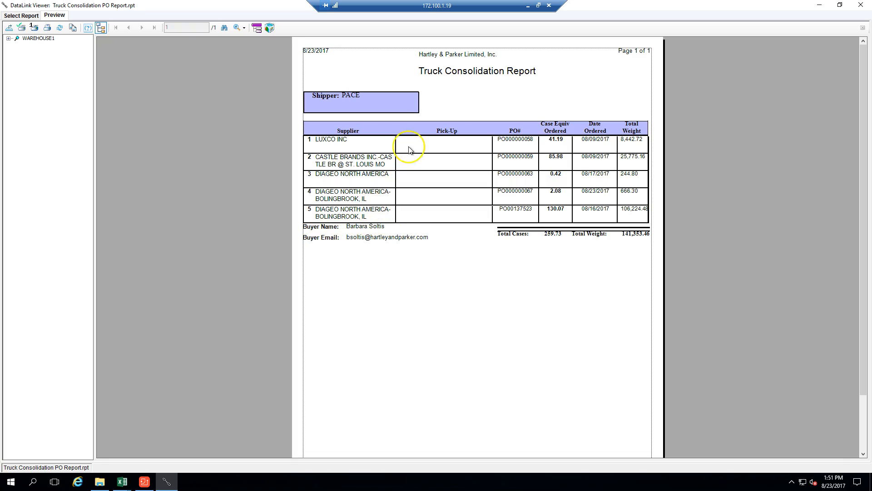
{"action": "left_click", "coordinate": [446, 88]}
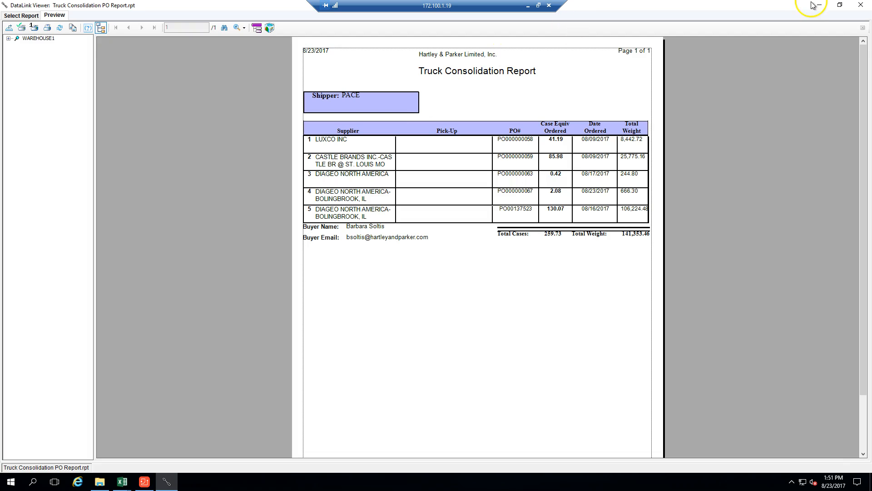
{"action": "left_click", "coordinate": [861, 6]}
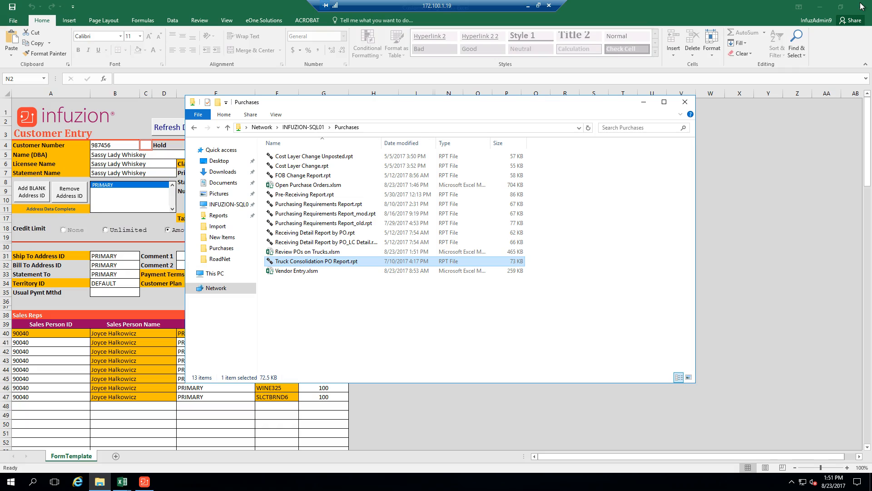
- Open Vendor Entry.xlsm from the Purchases folder and examine the vendor number field
{"action": "double_click", "coordinate": [304, 271]}
{"action": "left_click", "coordinate": [421, 267]}
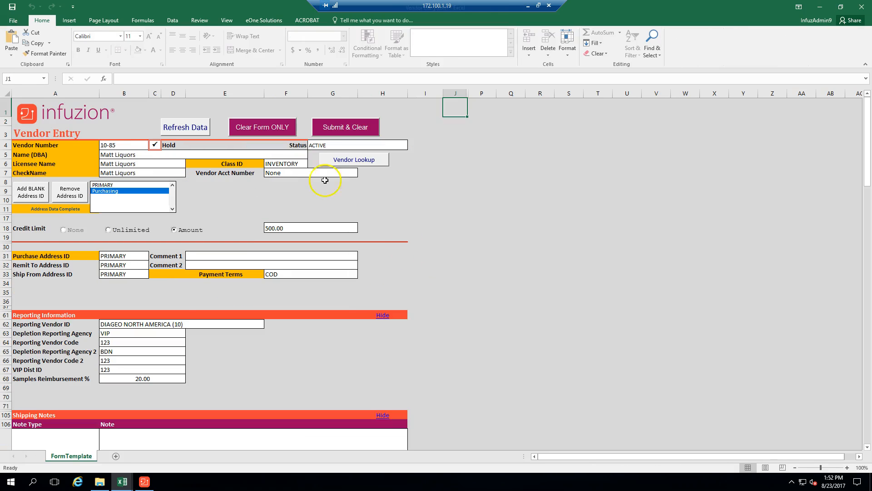
{"action": "left_click", "coordinate": [135, 109]}
{"action": "left_click", "coordinate": [137, 143]}
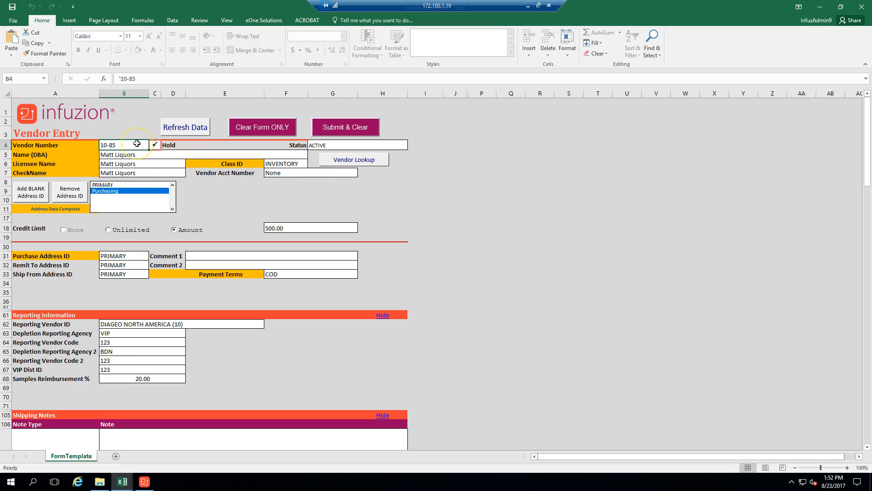
{"action": "left_click", "coordinate": [119, 146]}
{"action": "left_click", "coordinate": [123, 145]}
{"action": "left_click", "coordinate": [82, 145]}
{"action": "left_click", "coordinate": [73, 203]}
- Examine the vendor's hold flag, DBA name and check name, and the options available for its class ID
{"action": "left_click", "coordinate": [153, 146]}
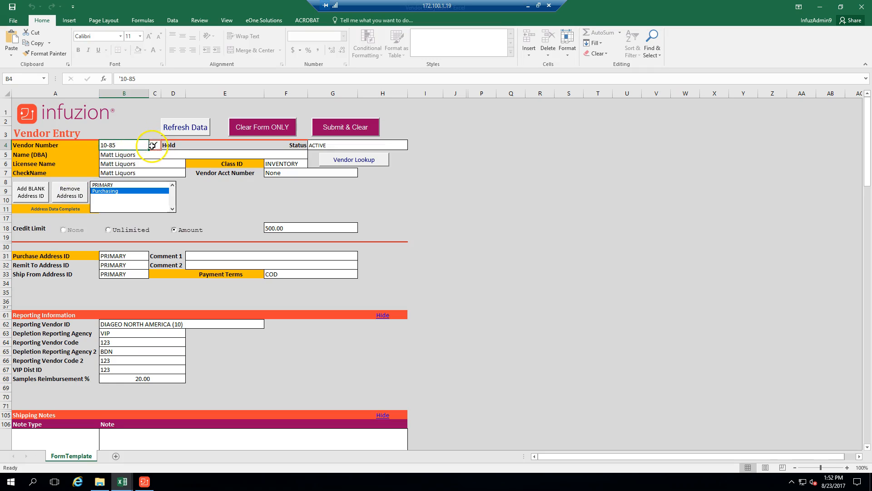
{"action": "left_click", "coordinate": [155, 145]}
{"action": "left_click", "coordinate": [135, 155]}
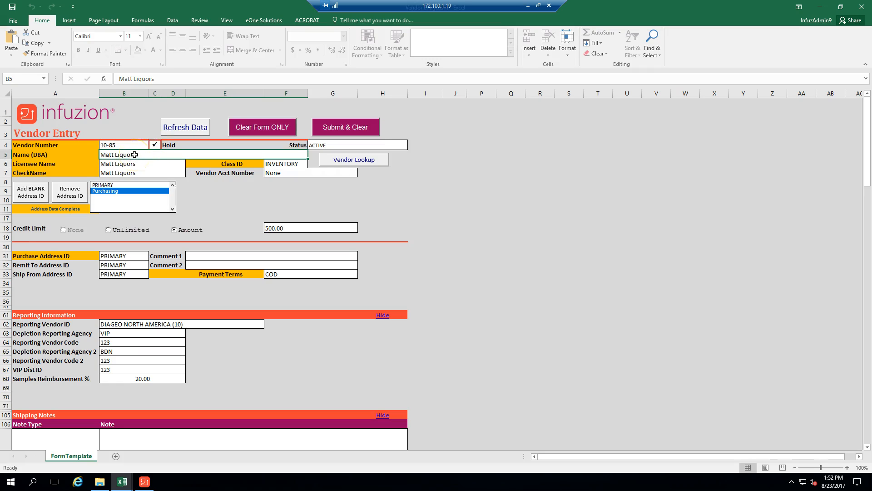
{"action": "left_click", "coordinate": [151, 174]}
{"action": "left_click", "coordinate": [300, 162]}
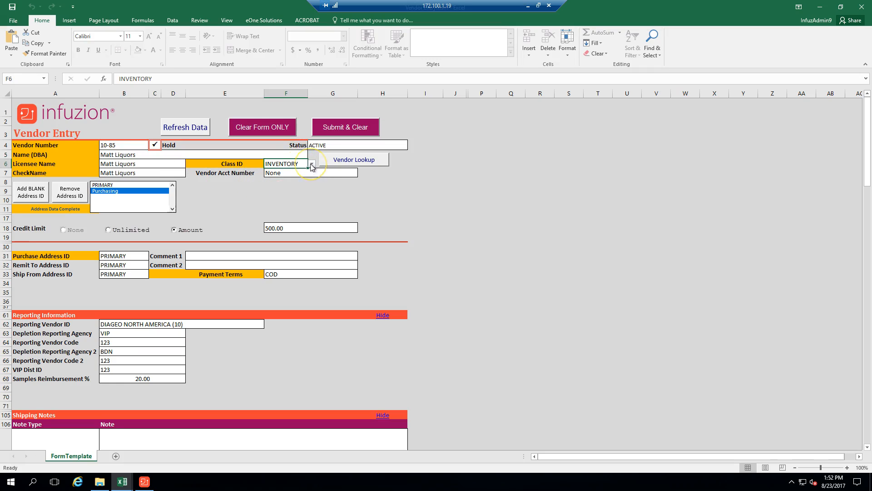
{"action": "left_click", "coordinate": [312, 165]}
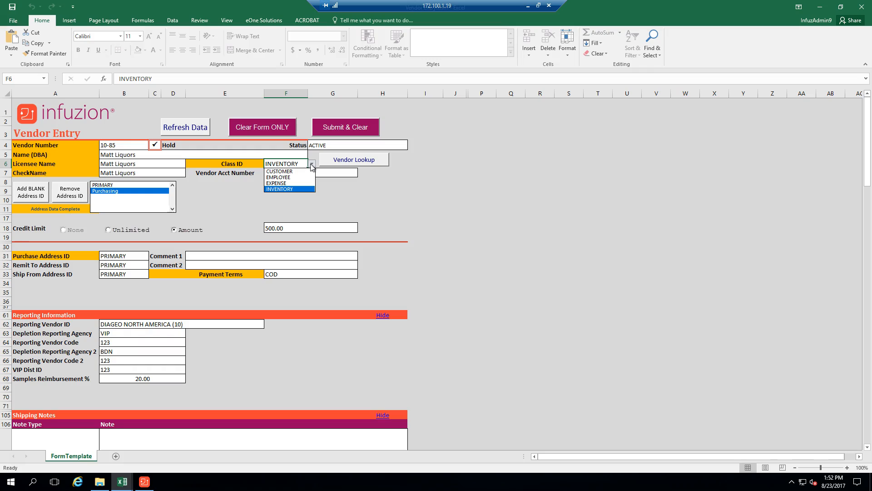
{"action": "left_click", "coordinate": [312, 166]}
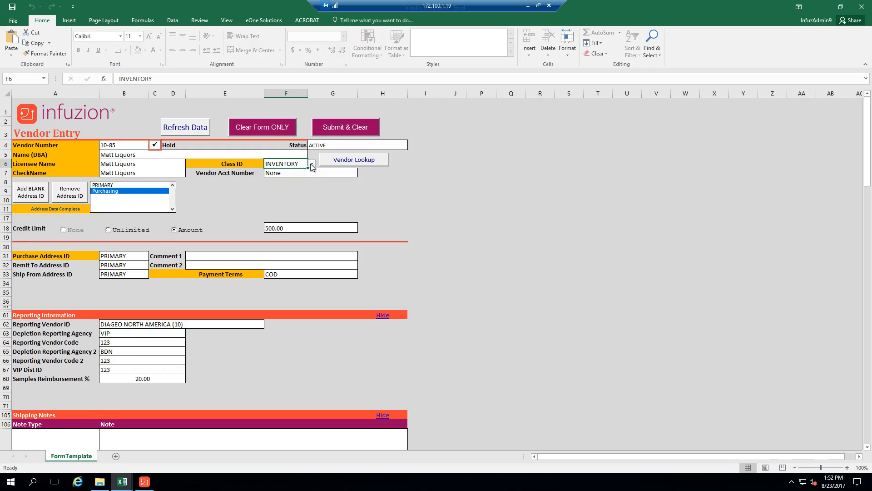
- Look up DIAGEO NORTH AMERICA (10) in the vendor quick scan, then close the lookup
{"action": "left_click", "coordinate": [352, 160]}
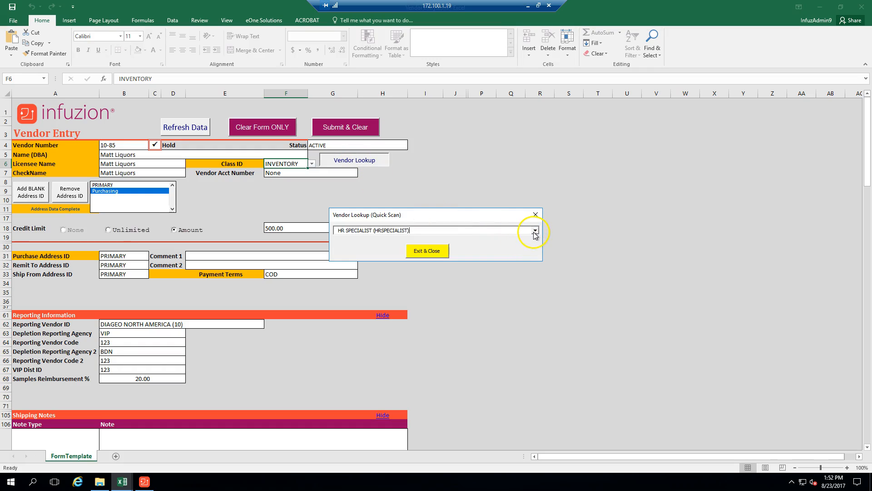
{"action": "double_click", "coordinate": [465, 230]}
{"action": "double_click", "coordinate": [465, 231]}
{"action": "type", "text": "D"}
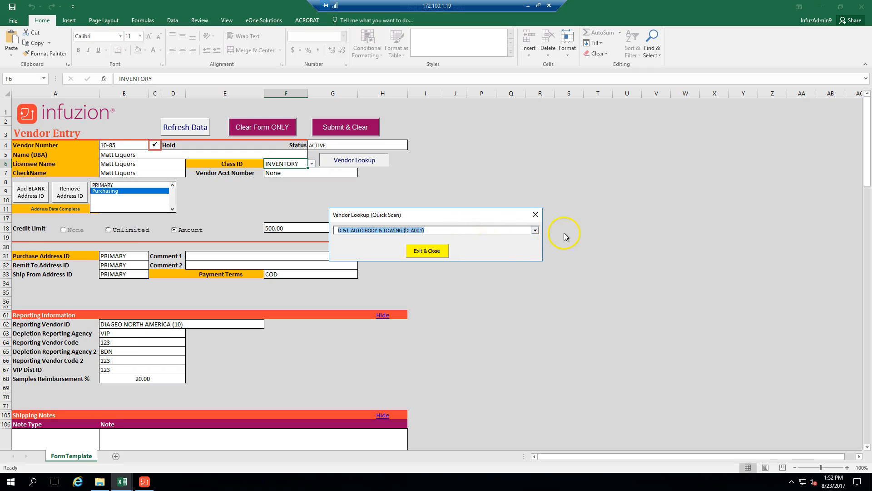
{"action": "left_click", "coordinate": [536, 231]}
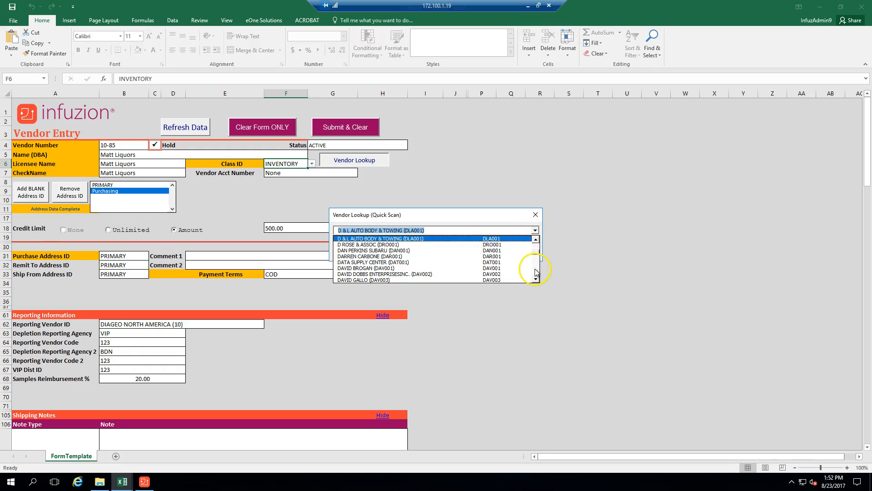
{"action": "left_click_drag", "start_coordinate": [536, 279], "coordinate": [536, 279]}
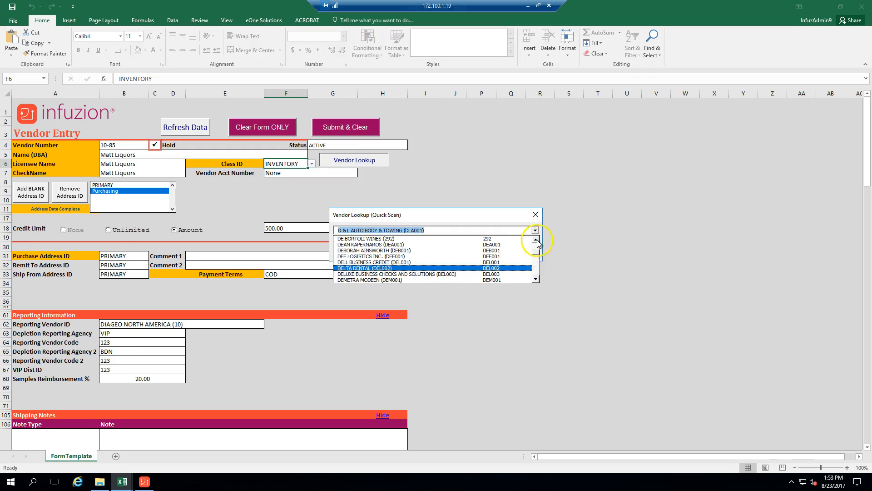
{"action": "left_click_drag", "start_coordinate": [537, 280], "coordinate": [537, 283]}
{"action": "left_click", "coordinate": [496, 263]}
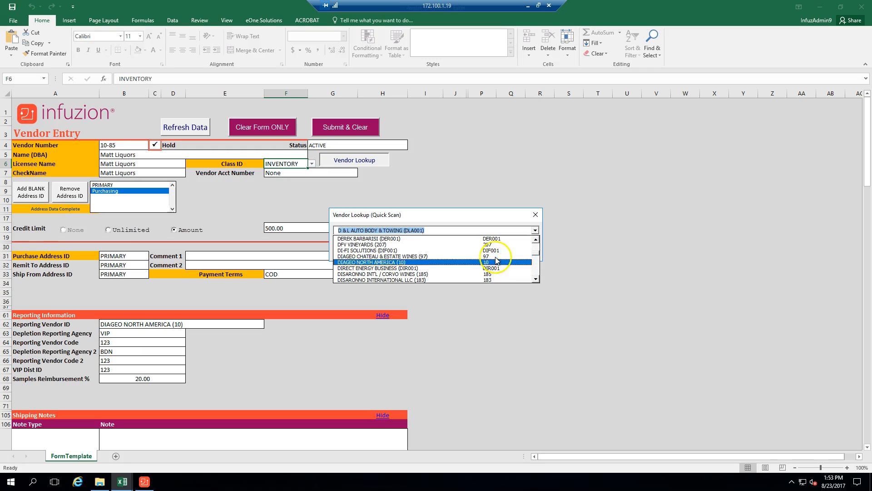
{"action": "left_click", "coordinate": [451, 265]}
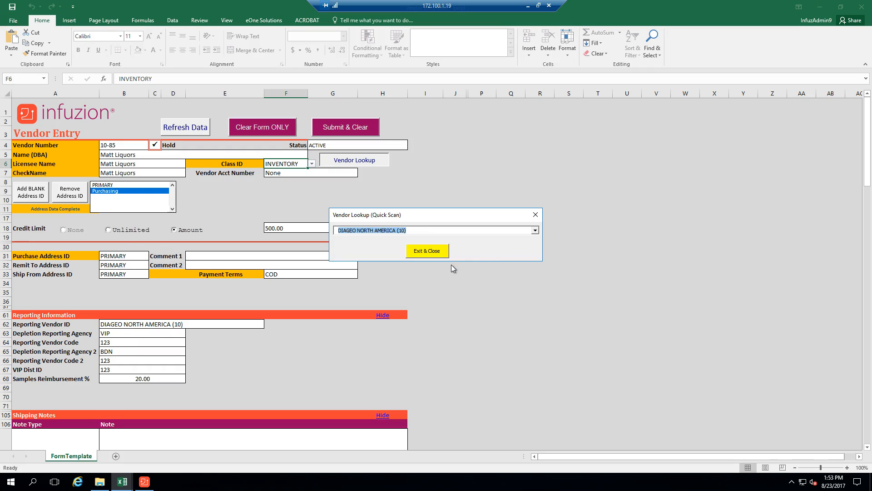
{"action": "left_click", "coordinate": [433, 250]}
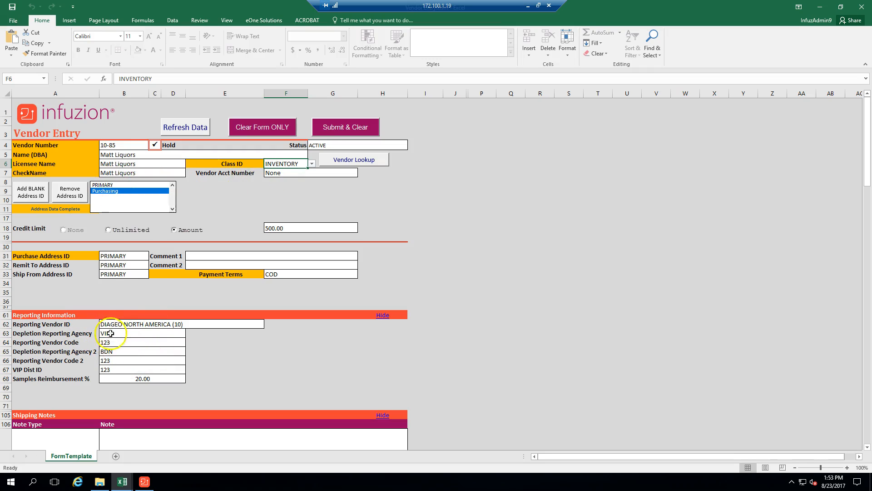
- Review the vendor's PRIMARY and Purchasing address records, saving and closing each one
{"action": "double_click", "coordinate": [101, 185]}
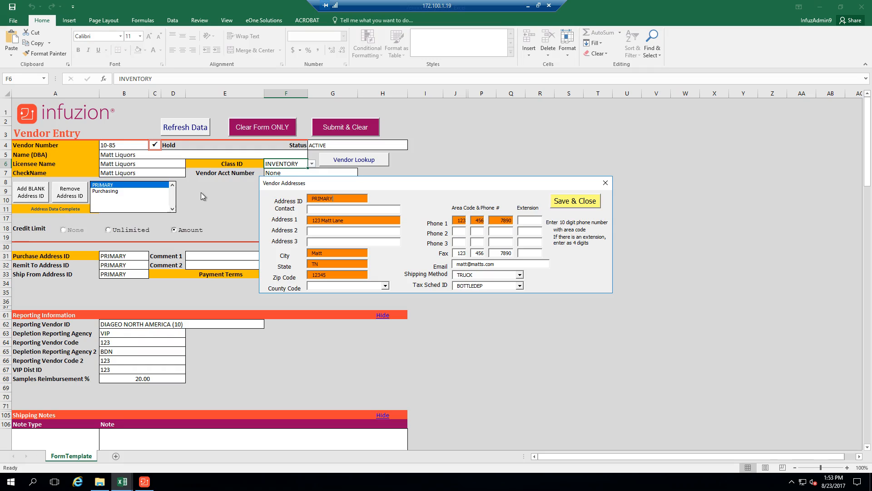
{"action": "left_click", "coordinate": [572, 204]}
{"action": "left_click", "coordinate": [568, 203]}
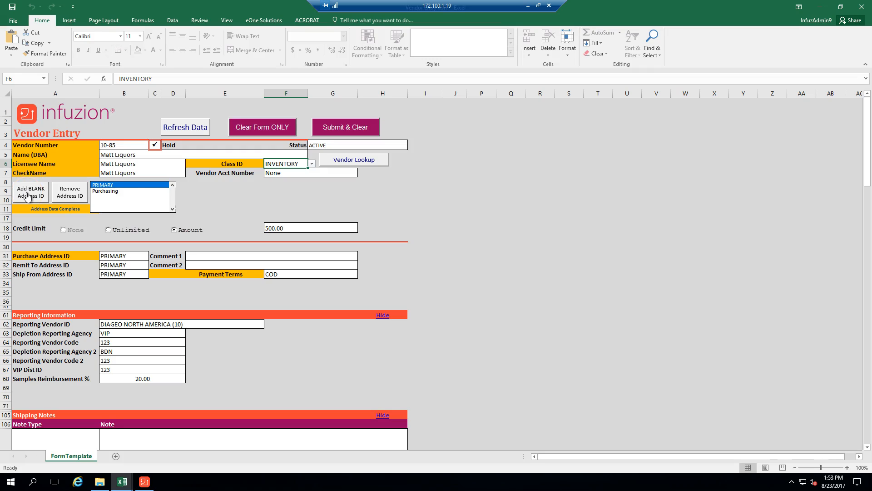
{"action": "double_click", "coordinate": [111, 191]}
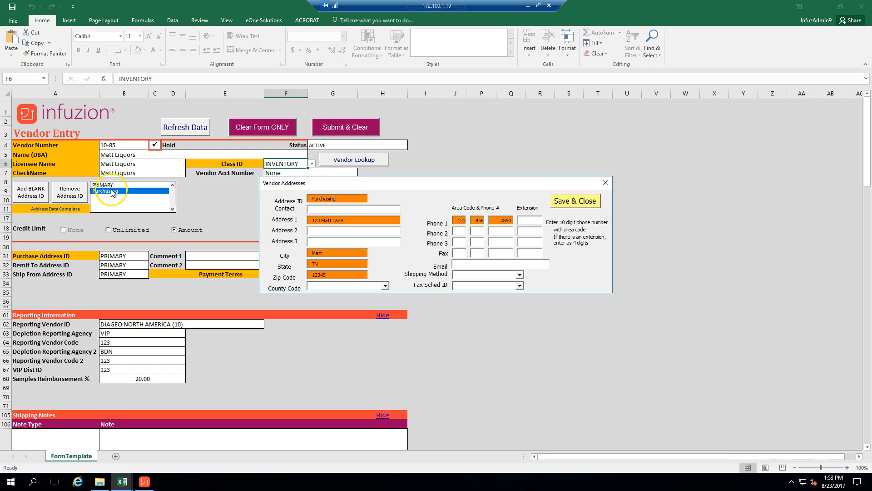
{"action": "left_click", "coordinate": [575, 201]}
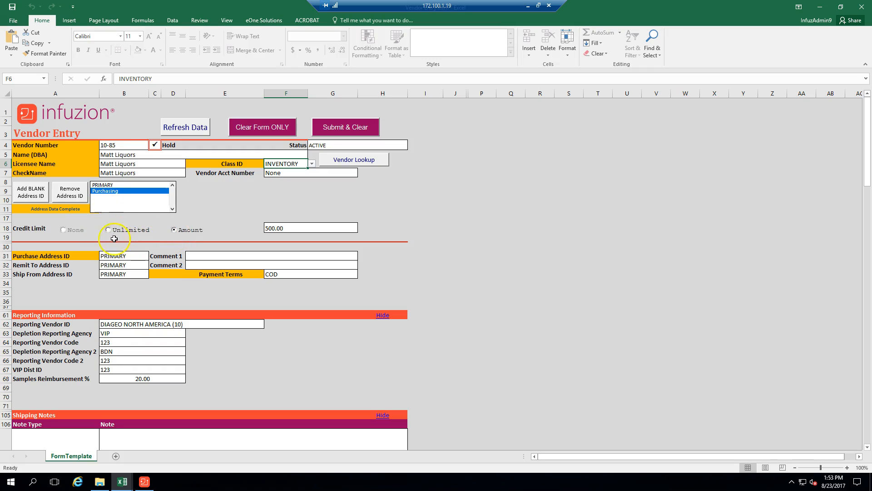
- Set the vendor's Purchase Address ID to Purchasing
{"action": "left_click", "coordinate": [177, 236]}
{"action": "left_click", "coordinate": [133, 256]}
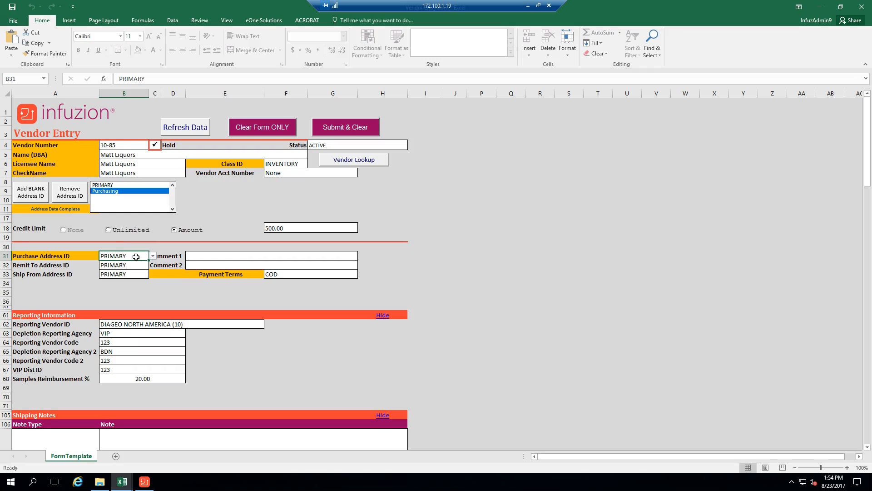
{"action": "left_click", "coordinate": [153, 259]}
{"action": "left_click", "coordinate": [153, 260]}
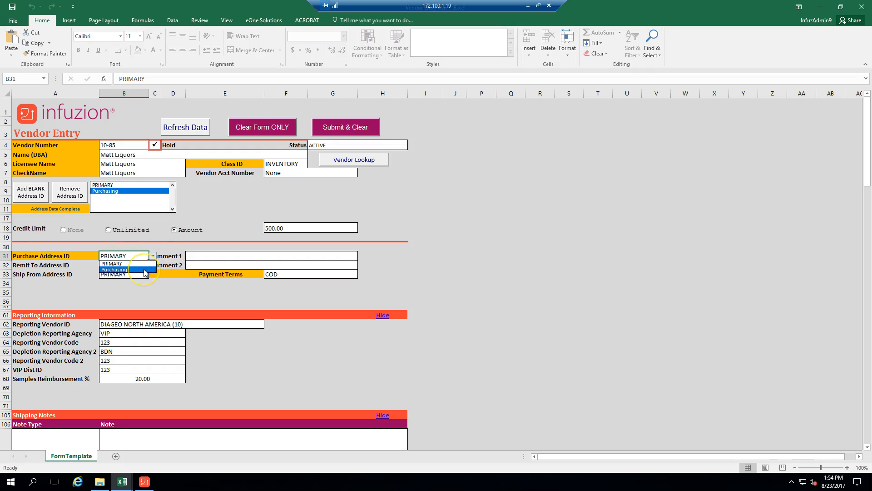
{"action": "left_click", "coordinate": [146, 269]}
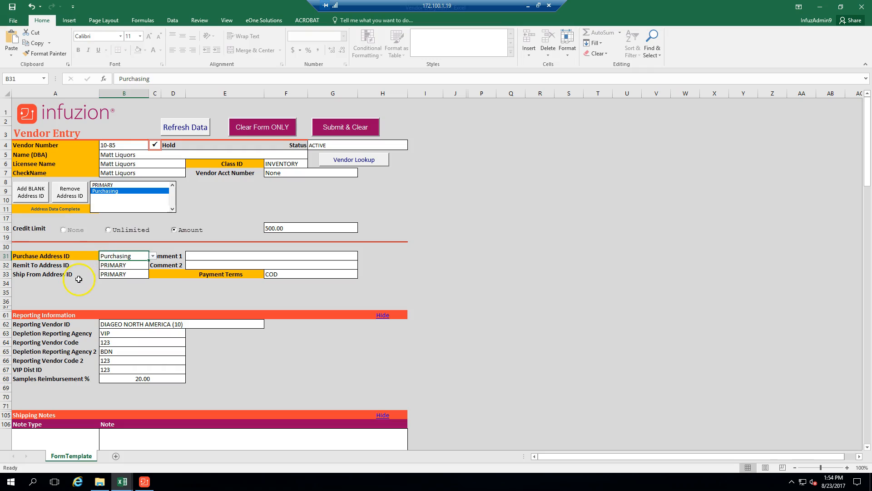
- Examine the two comment fields, payment terms, reporting vendor ID, depletion reporting agencies and samples reimbursement percentage
{"action": "left_click", "coordinate": [220, 255]}
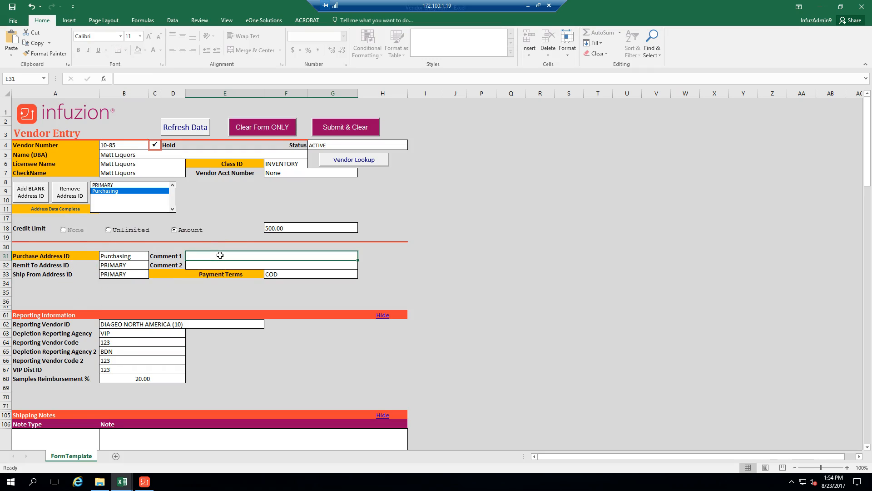
{"action": "left_click", "coordinate": [219, 265]}
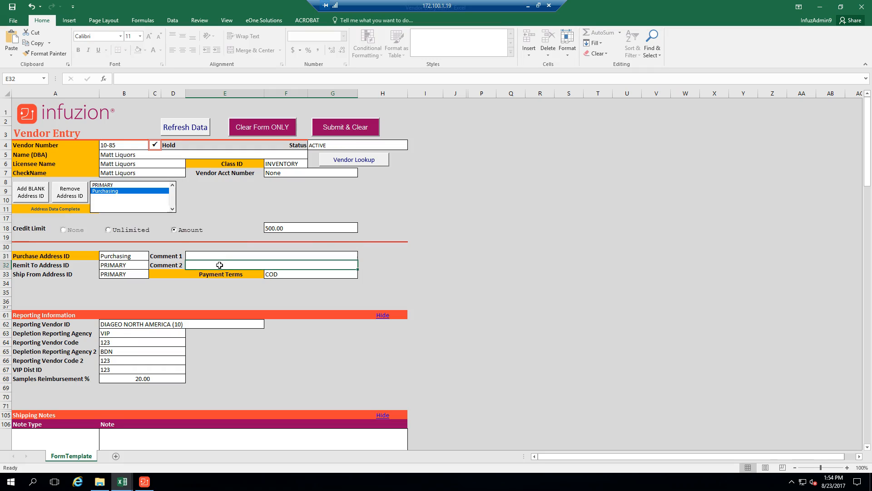
{"action": "left_click", "coordinate": [290, 275]}
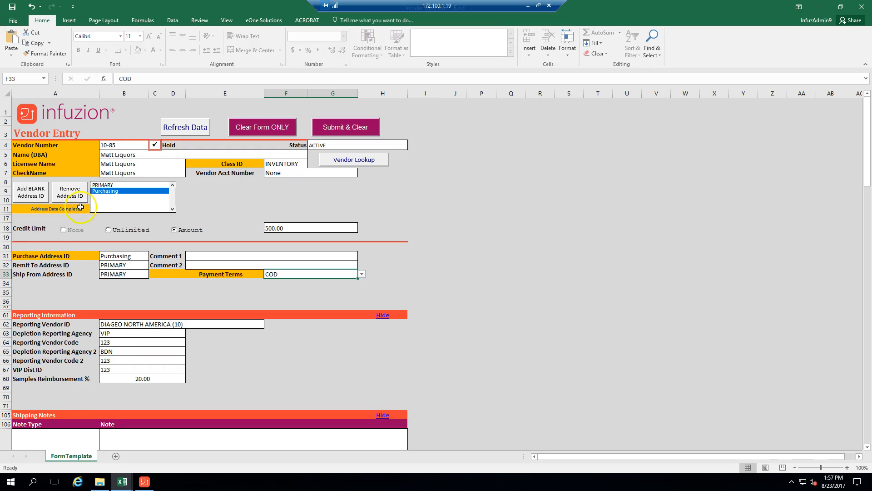
{"action": "left_click", "coordinate": [230, 321]}
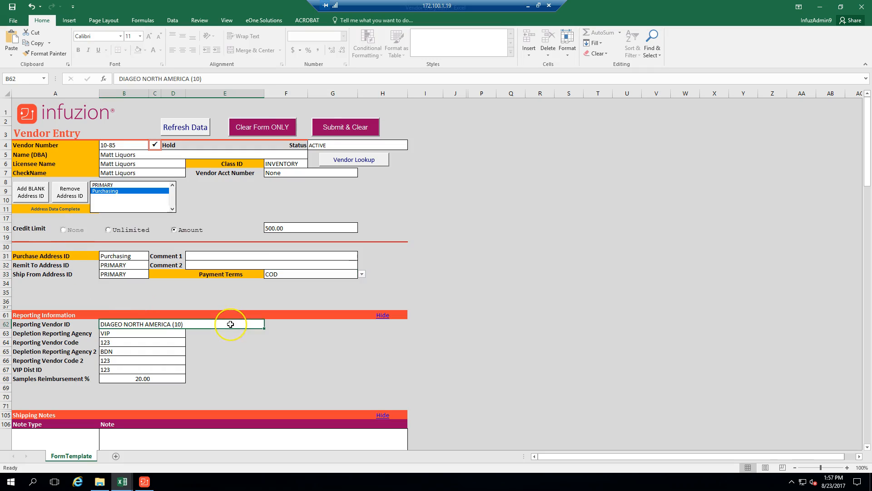
{"action": "left_click", "coordinate": [307, 273]}
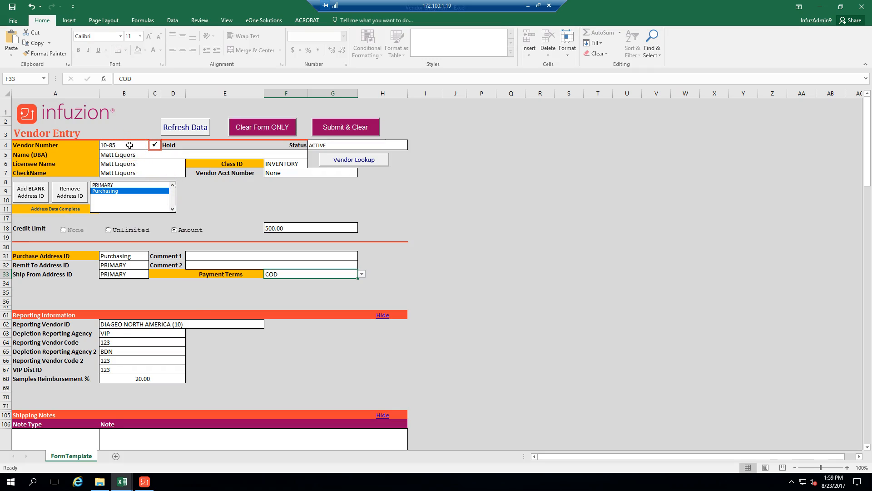
{"action": "left_click", "coordinate": [192, 324]}
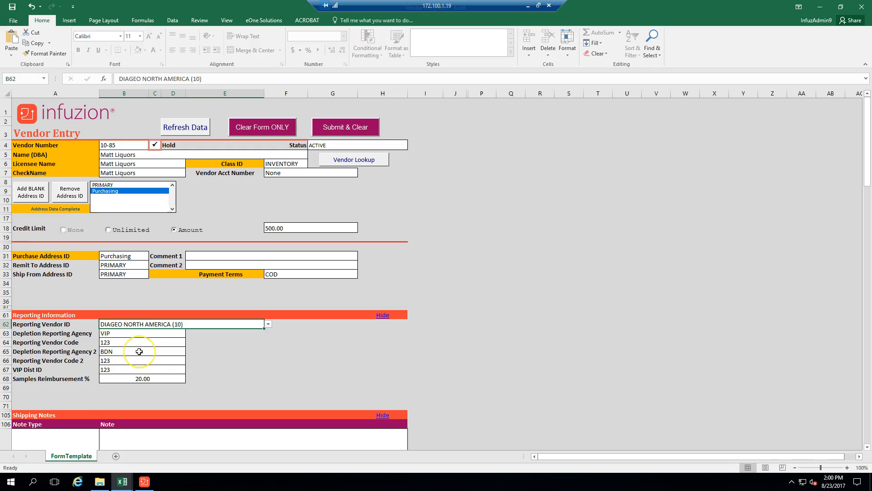
{"action": "left_click", "coordinate": [121, 333]}
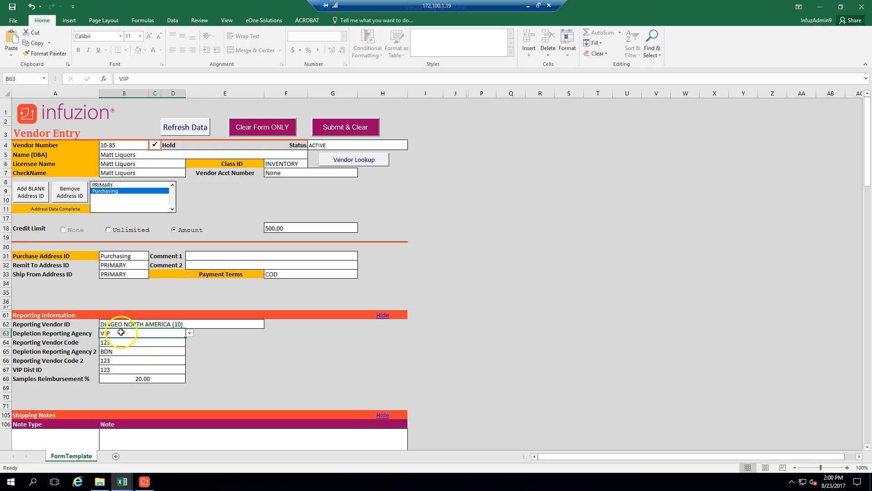
{"action": "left_click", "coordinate": [155, 351]}
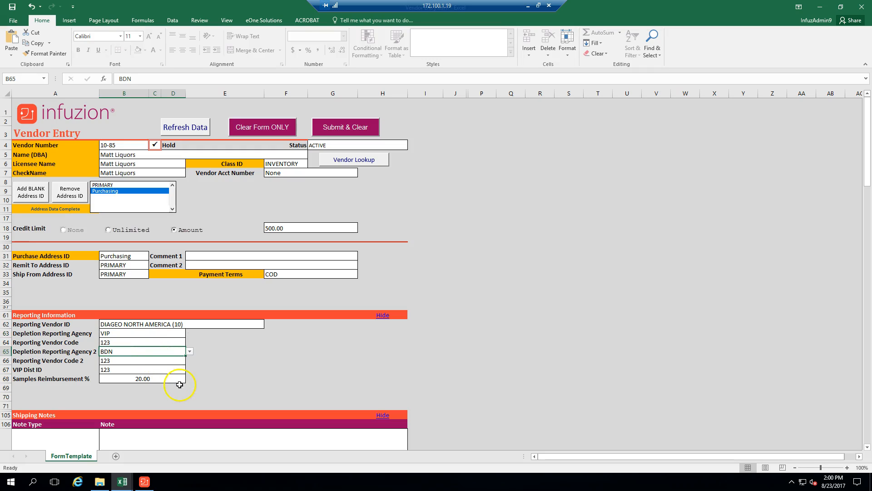
{"action": "left_click", "coordinate": [162, 378]}
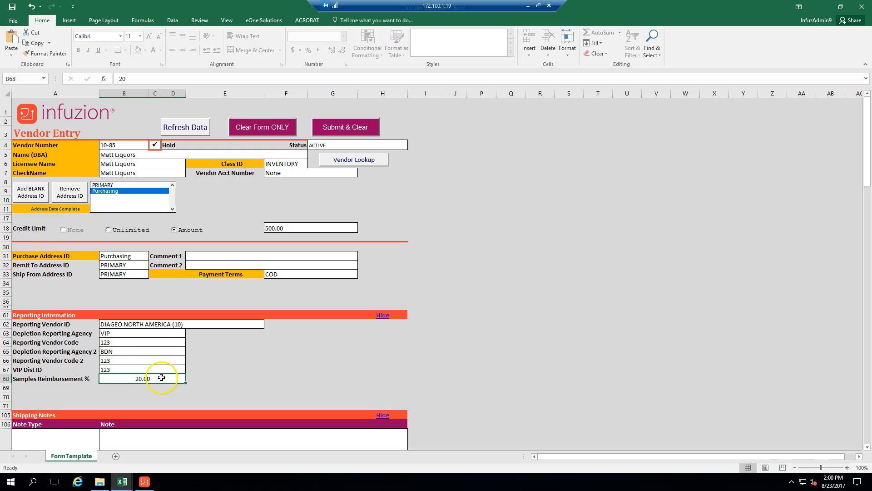
- Add a shipping note of type PO Note with the text "Vendor Note" in the first note row
{"action": "left_click", "coordinate": [216, 380]}
{"action": "key", "text": "Down"}
{"action": "key", "text": "Down"}
{"action": "key", "text": "Down"}
{"action": "key", "text": "Down"}
{"action": "key", "text": "Down"}
{"action": "key", "text": "Down"}
{"action": "key", "text": "Down"}
{"action": "key", "text": "Down"}
{"action": "key", "text": "Down"}
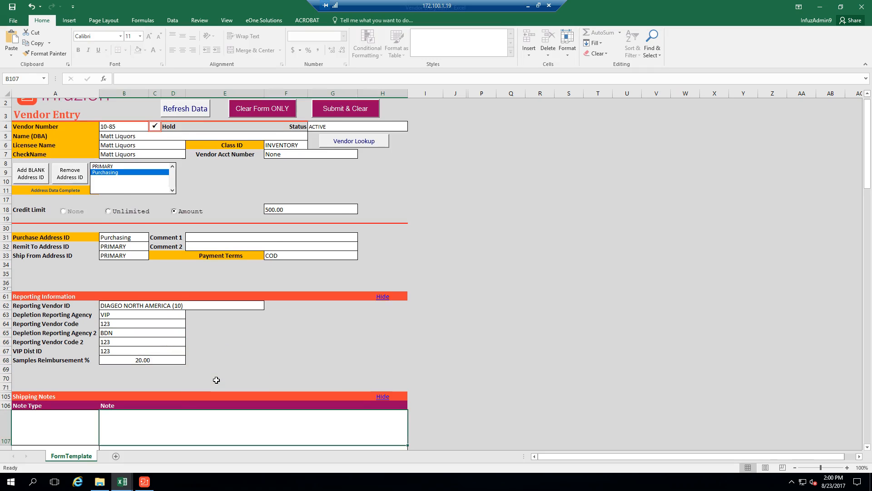
{"action": "key", "text": "Down"}
{"action": "key", "text": "Down"}
{"action": "key", "text": "Down"}
{"action": "key", "text": "Down"}
{"action": "left_click", "coordinate": [77, 338]}
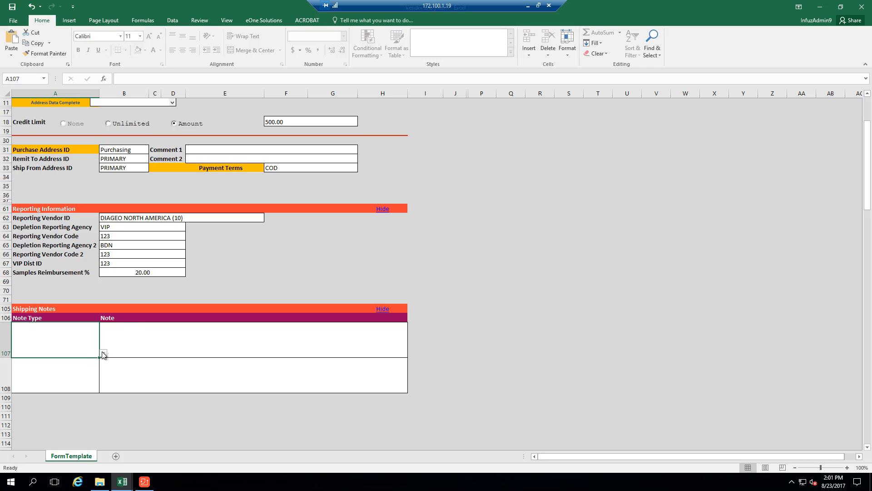
{"action": "left_click", "coordinate": [103, 353]}
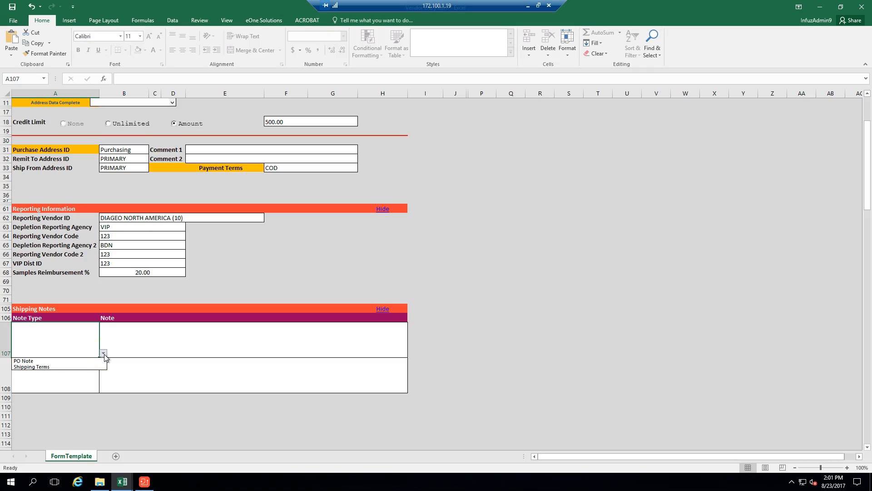
{"action": "left_click", "coordinate": [40, 362]}
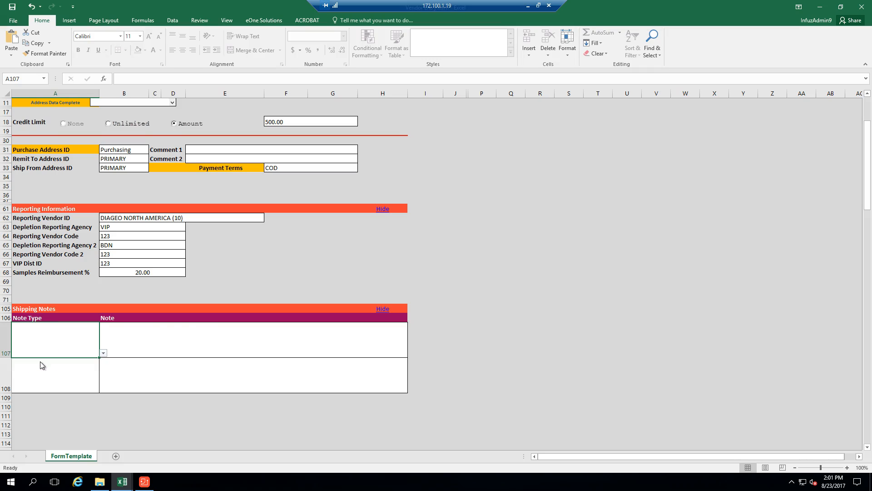
{"action": "left_click", "coordinate": [164, 333]}
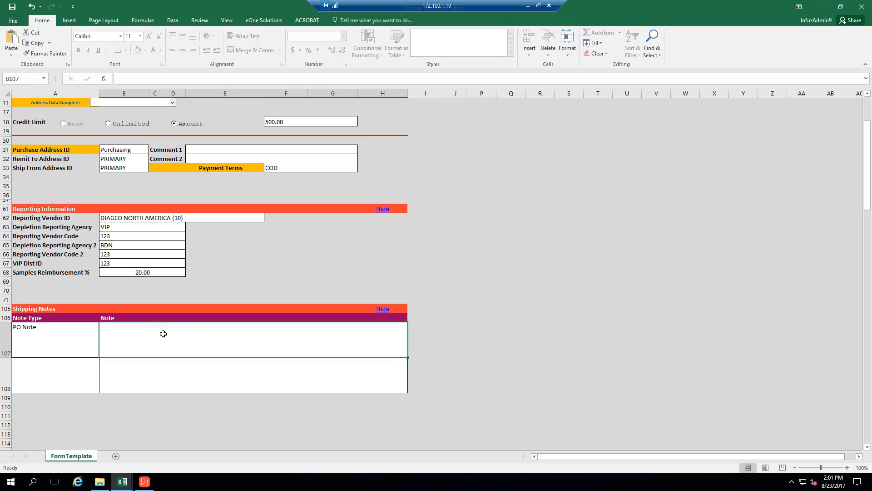
{"action": "type", "text": "Ever"}
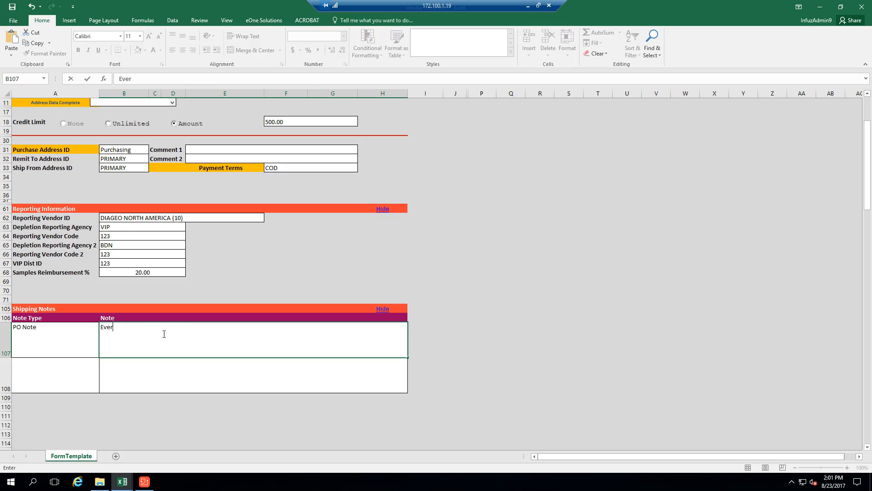
{"action": "key", "text": "BackSpace"}
{"action": "key", "text": "BackSpace"}
{"action": "key", "text": "BackSpace"}
{"action": "key", "text": "BackSpace"}
{"action": "type", "text": "Vendor Note"}
{"action": "left_click", "coordinate": [465, 233]}
- Return to the top of the vendor entry form to view its header fields
{"action": "key", "text": "Up"}
{"action": "key", "text": "Up"}
{"action": "key", "text": "Up"}
{"action": "key", "text": "Up"}
{"action": "key", "text": "Up"}
{"action": "key", "text": "Up"}
{"action": "key", "text": "Up"}
{"action": "key", "text": "Up"}
{"action": "key", "text": "Up"}
{"action": "key", "text": "Up"}
{"action": "key", "text": "Up"}
{"action": "key", "text": "Up"}
{"action": "key", "text": "Up"}
{"action": "key", "text": "Up"}
{"action": "key", "text": "Up"}
{"action": "key", "text": "Up"}
{"action": "key", "text": "Up"}
{"action": "key", "text": "Up"}
{"action": "key", "text": "Up"}
{"action": "key", "text": "Up"}
{"action": "key", "text": "Up"}
{"action": "key", "text": "Up"}
{"action": "key", "text": "Up"}
{"action": "key", "text": "Up"}
{"action": "key", "text": "Up"}
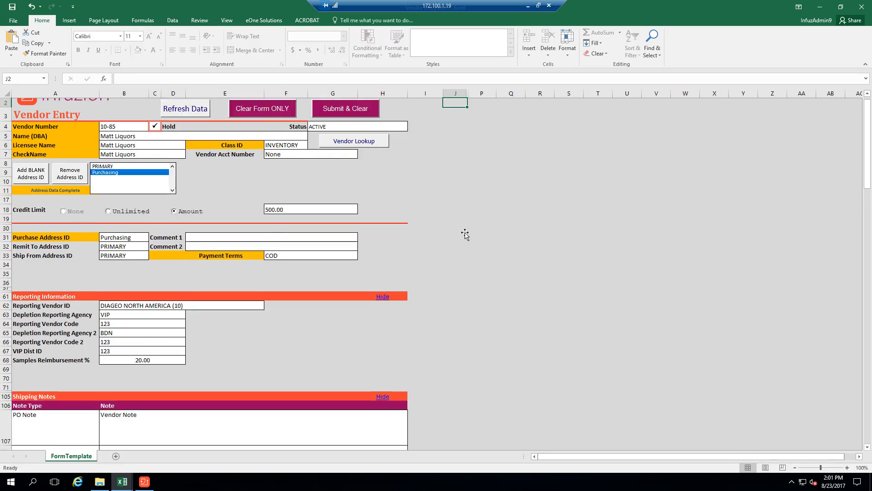
{"action": "left_click", "coordinate": [342, 167]}
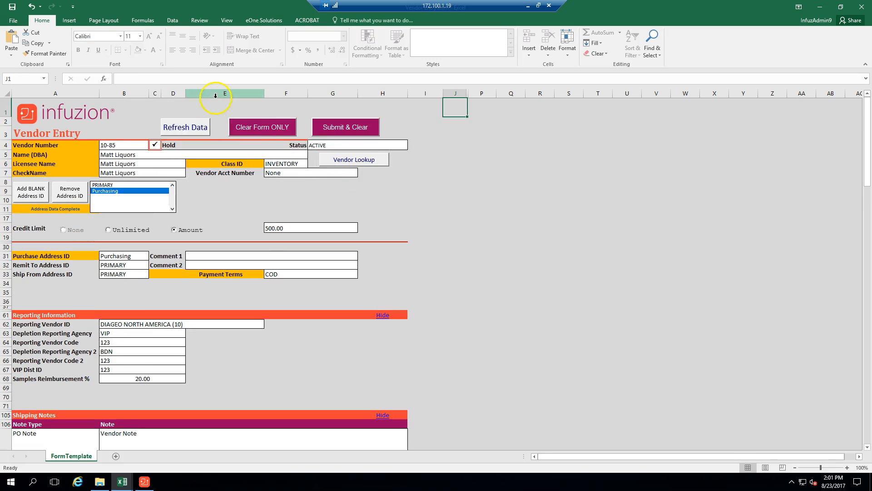